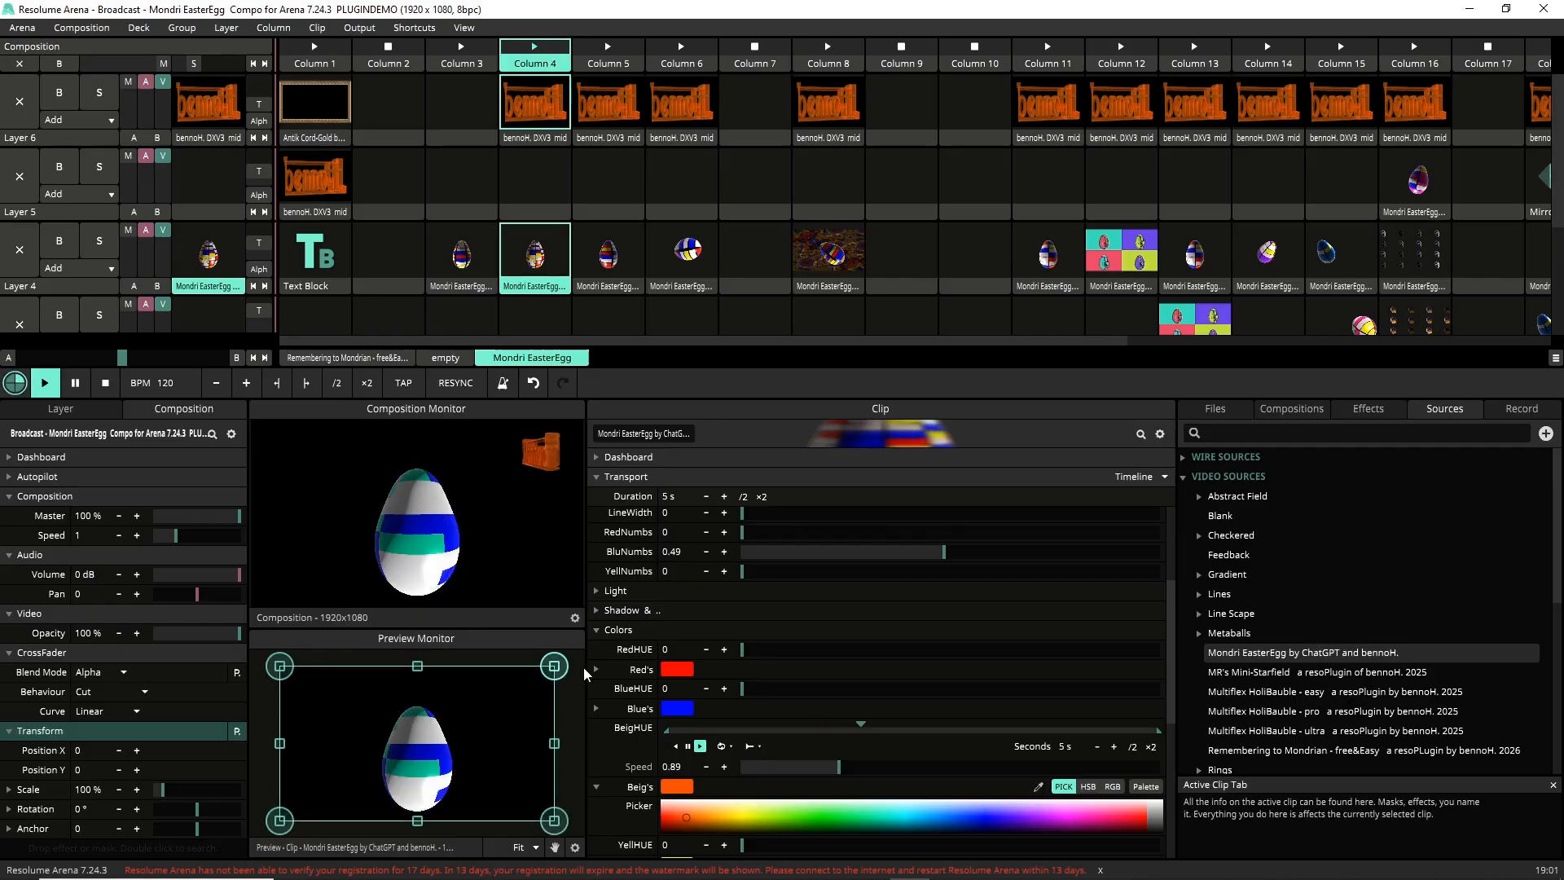
# Step: Turn on the Spluer effect of the active Mondri EasterEgg clip
pyautogui.click(598, 632)
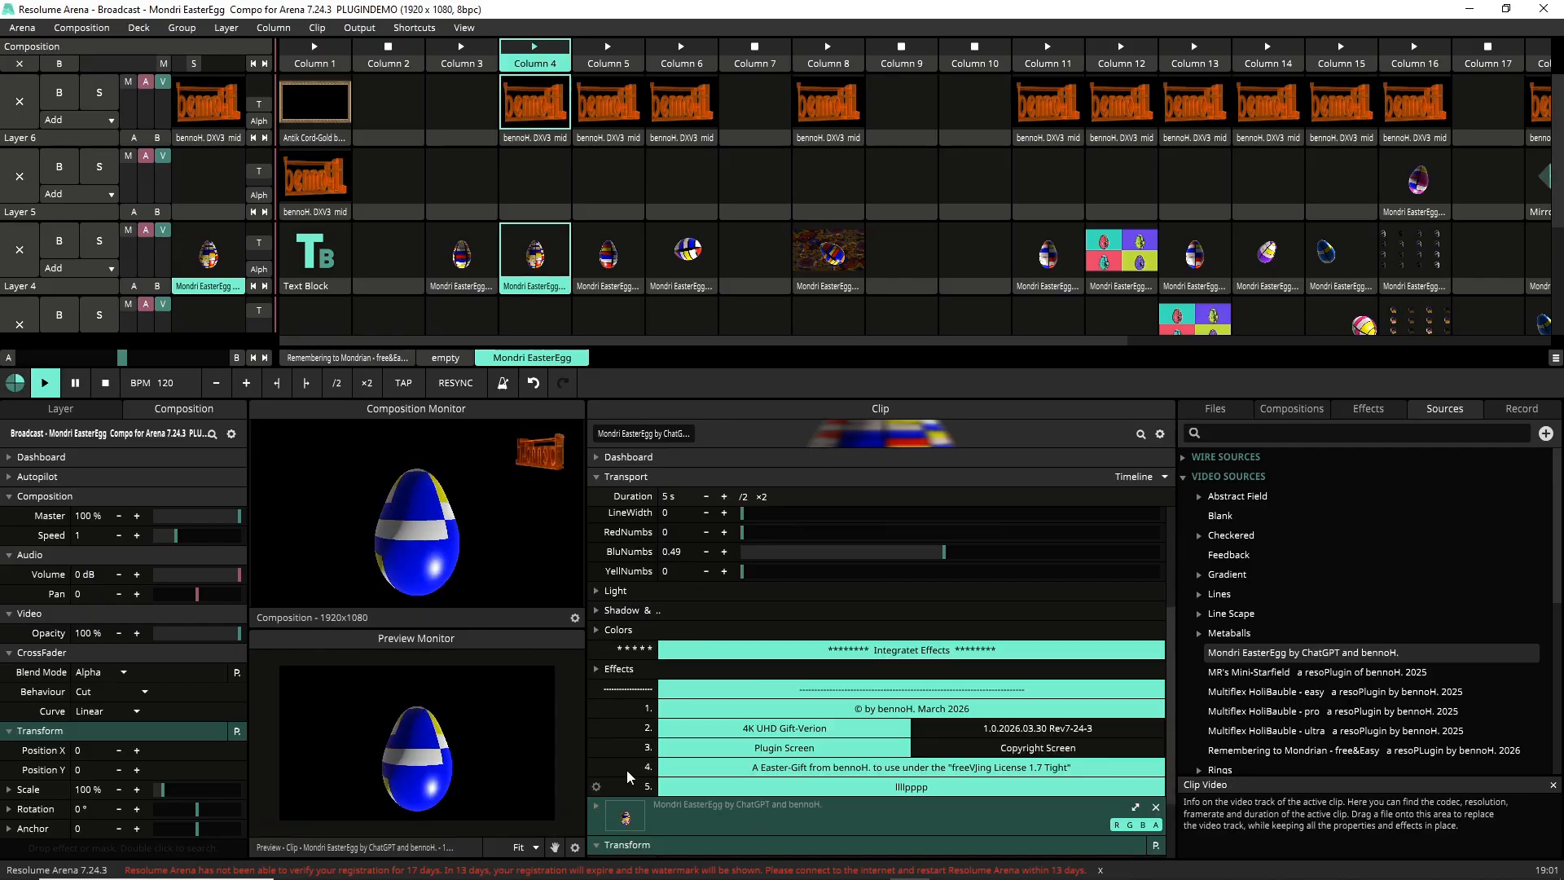
pyautogui.click(595, 669)
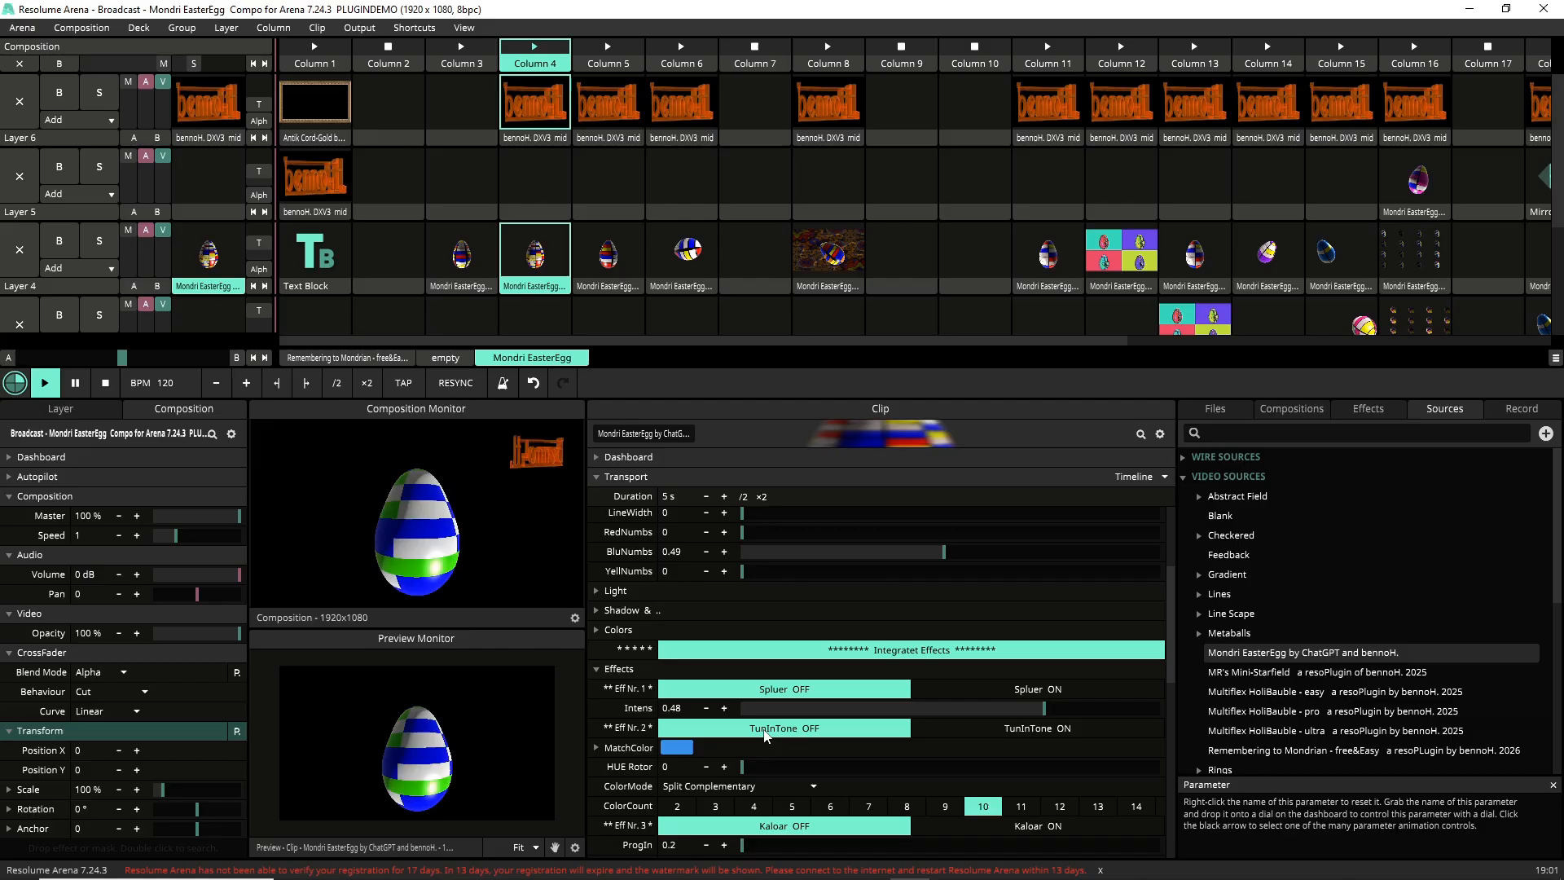
pyautogui.click(995, 688)
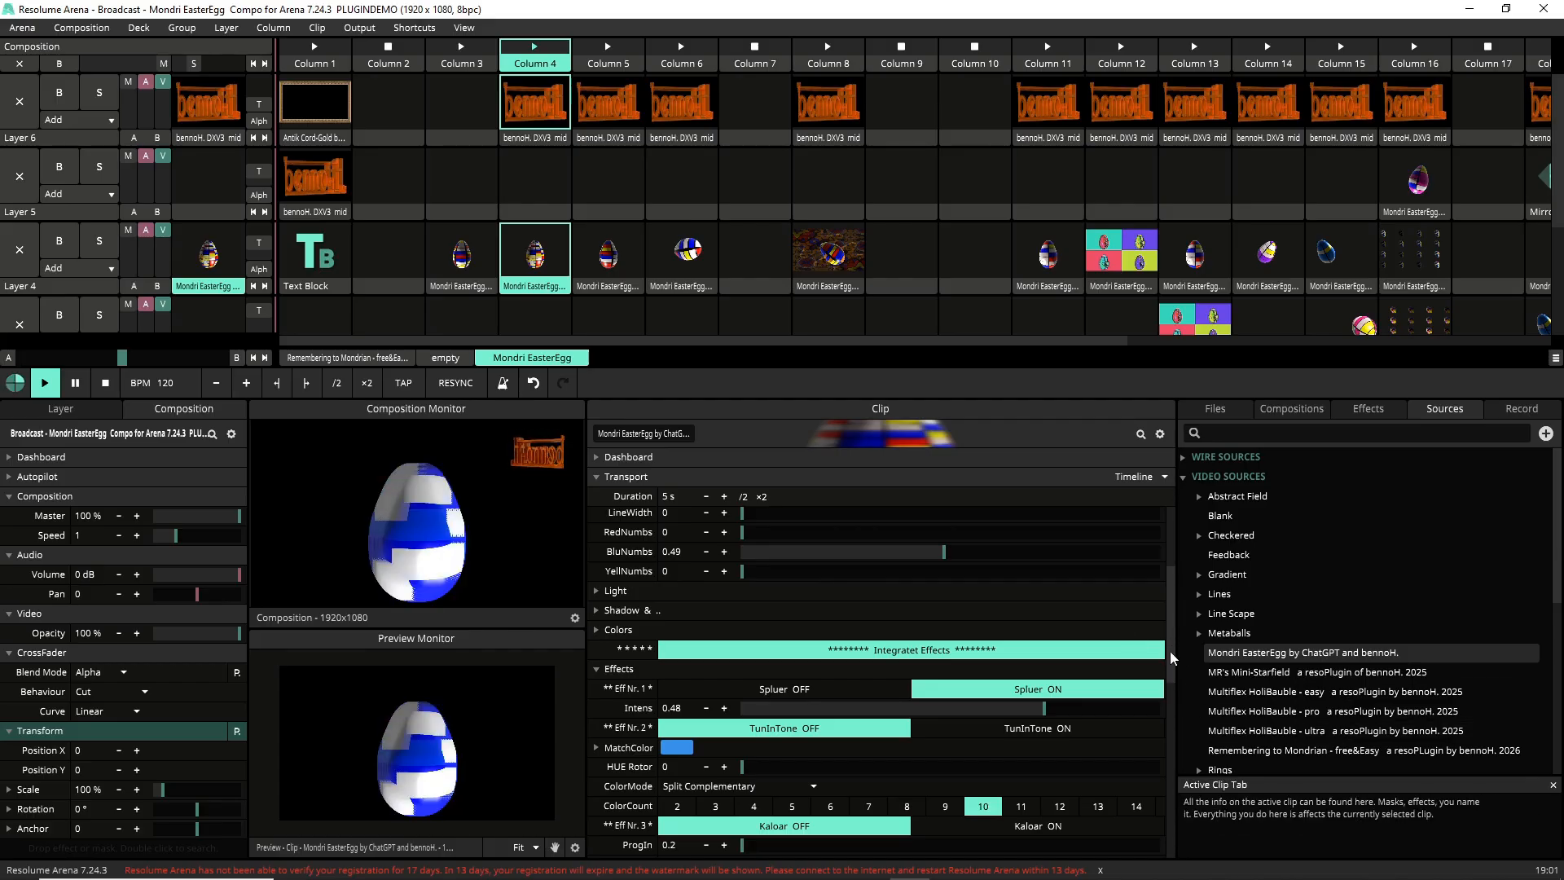
# Step: Replace the egg clip in Layer 4, Column 4 with a fresh Mondri EasterEgg source and trigger it
pyautogui.rightClick(528, 288)
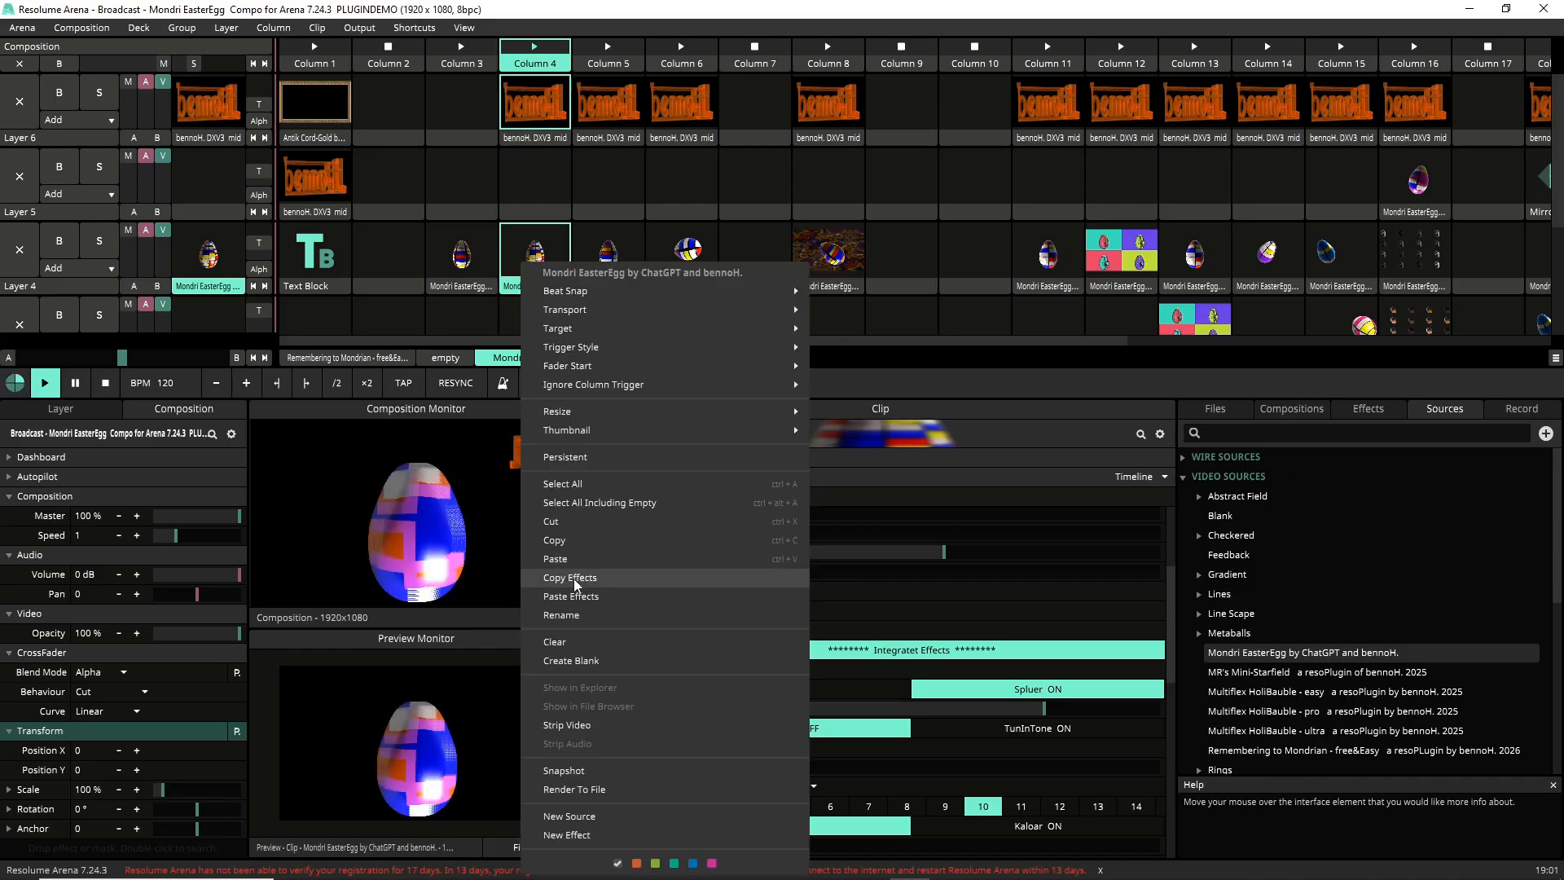
pyautogui.click(570, 523)
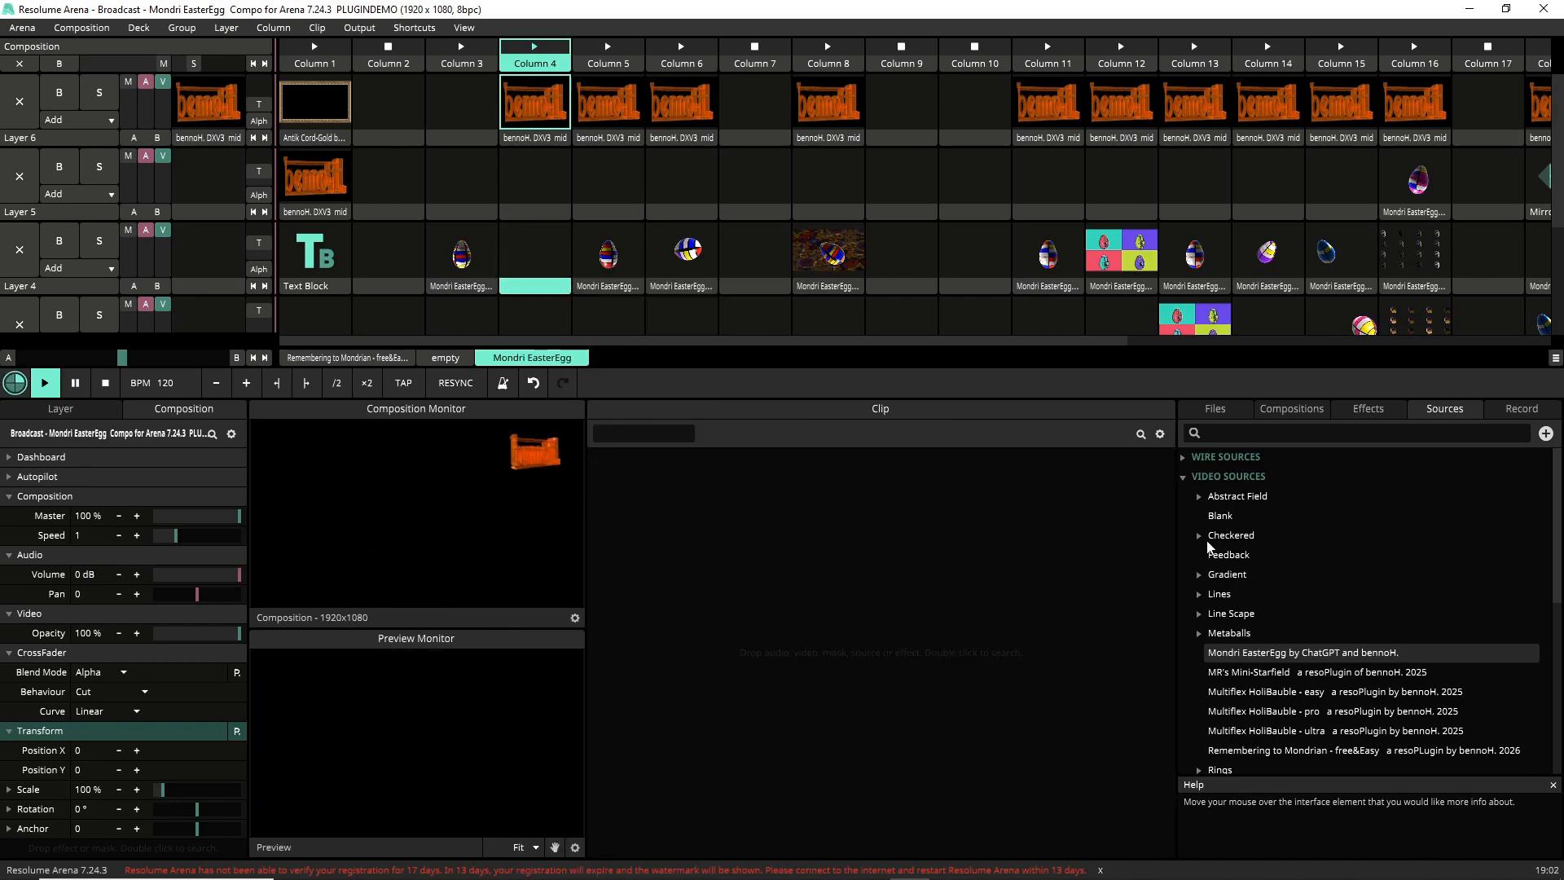
pyautogui.moveTo(1296, 652); pyautogui.dragTo(533, 238)
pyautogui.click(539, 268)
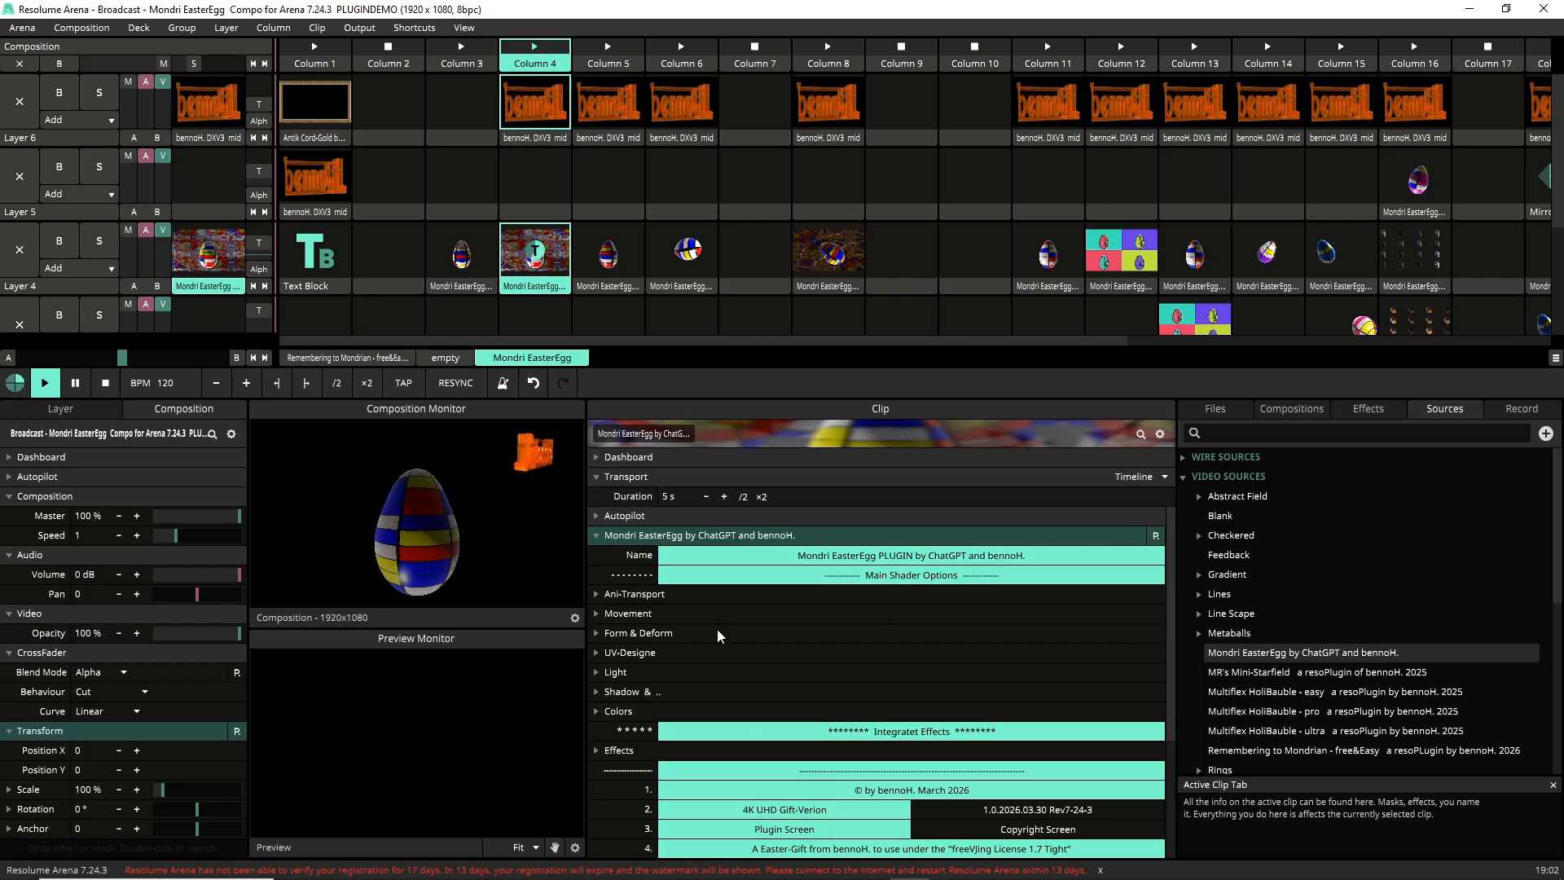
# Step: Set the egg clip's animation ColorSpeed to 1.1 and its MasterSpeed to about 796
pyautogui.click(597, 593)
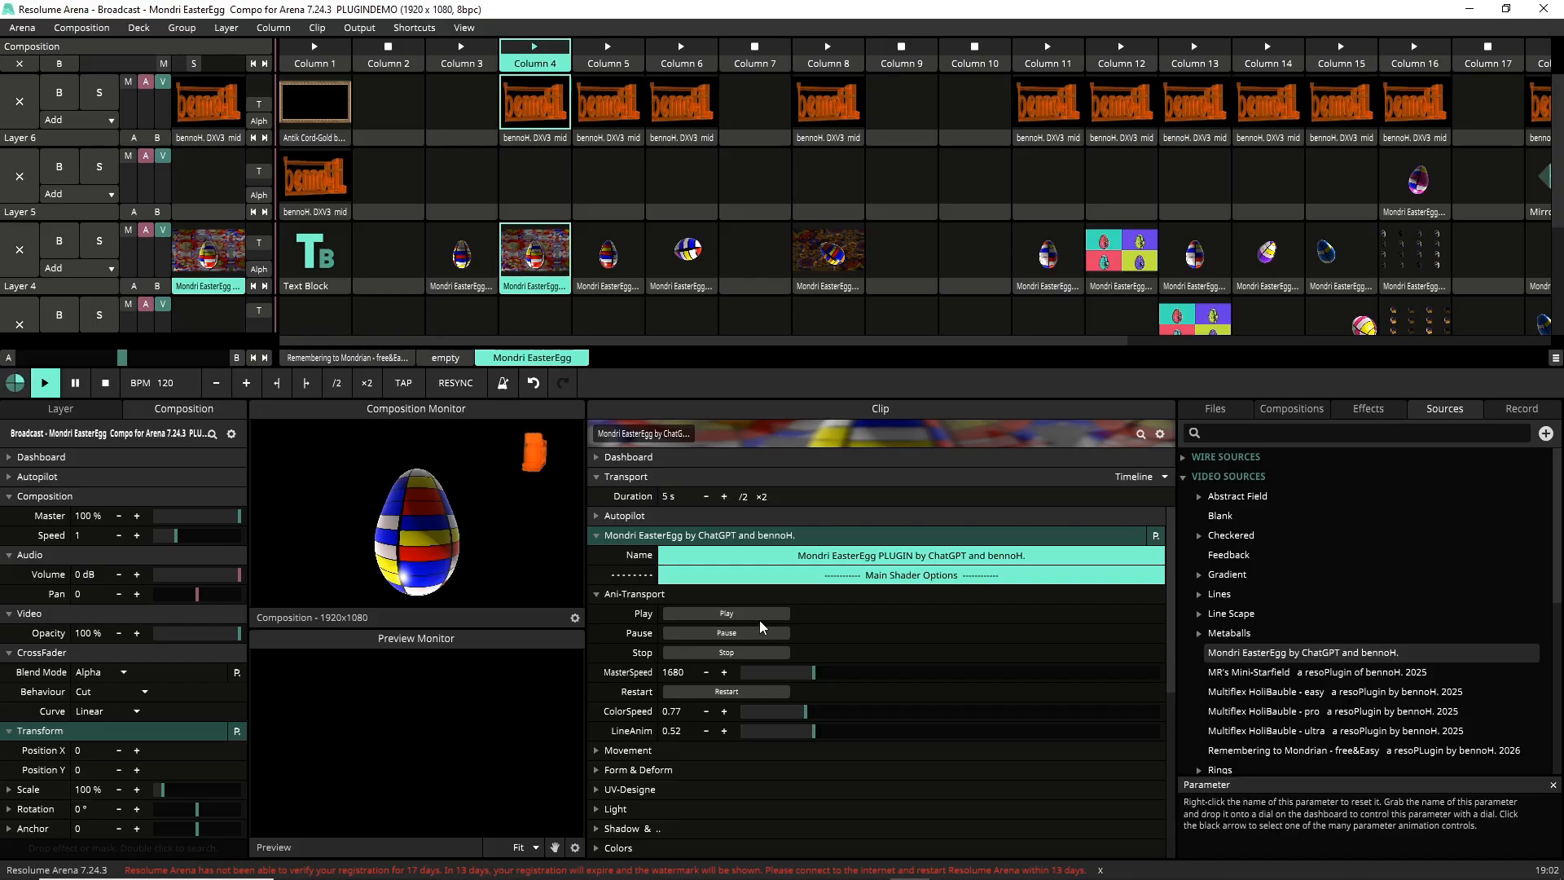
pyautogui.click(595, 594)
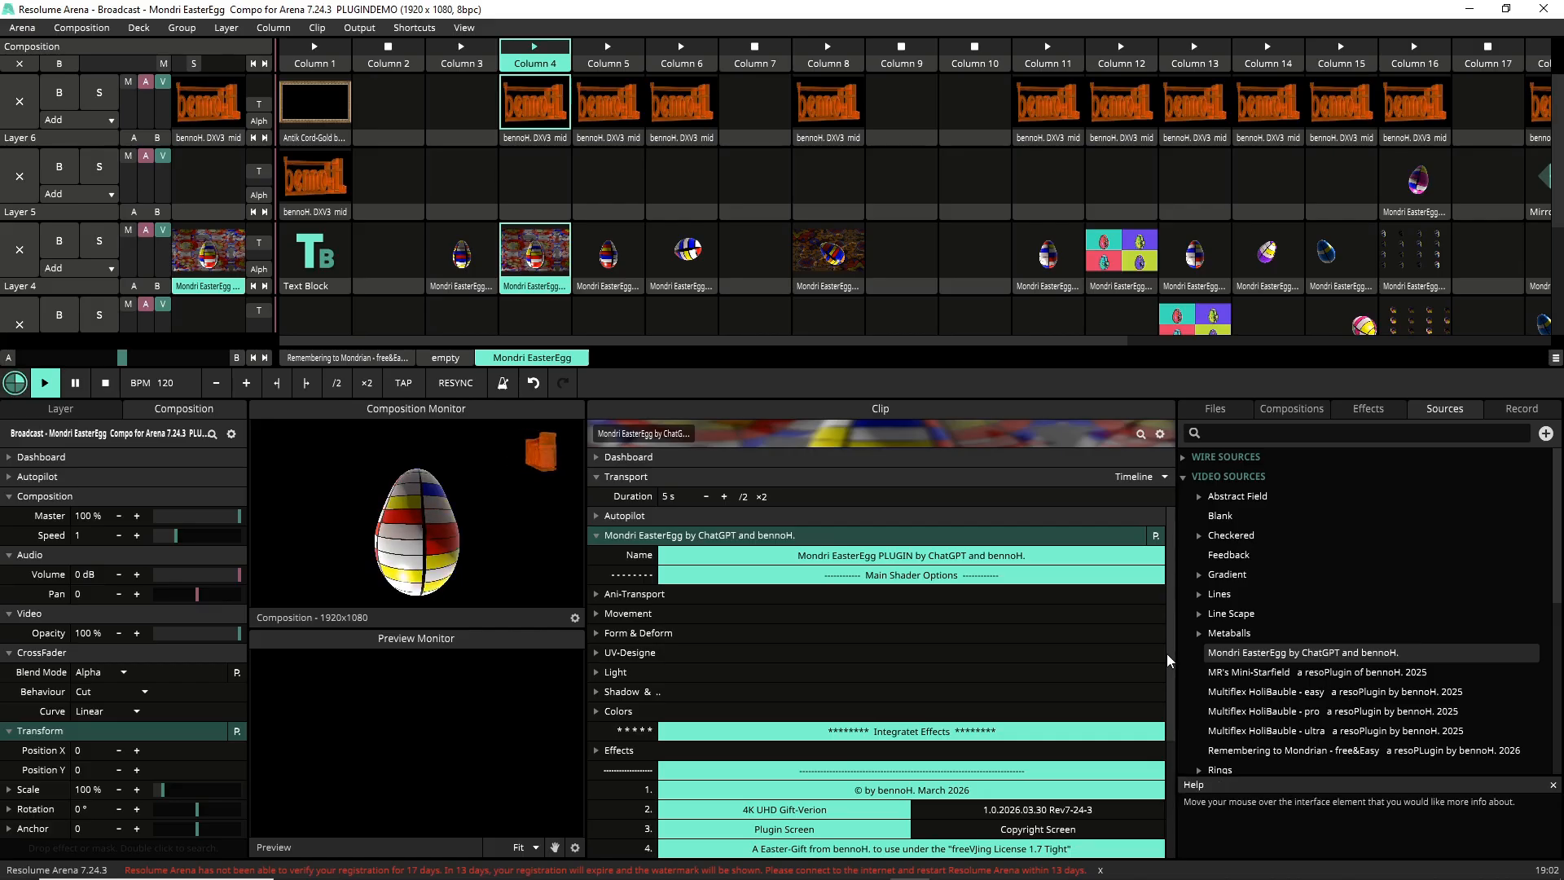
pyautogui.moveTo(1166, 657); pyautogui.dragTo(1207, 680)
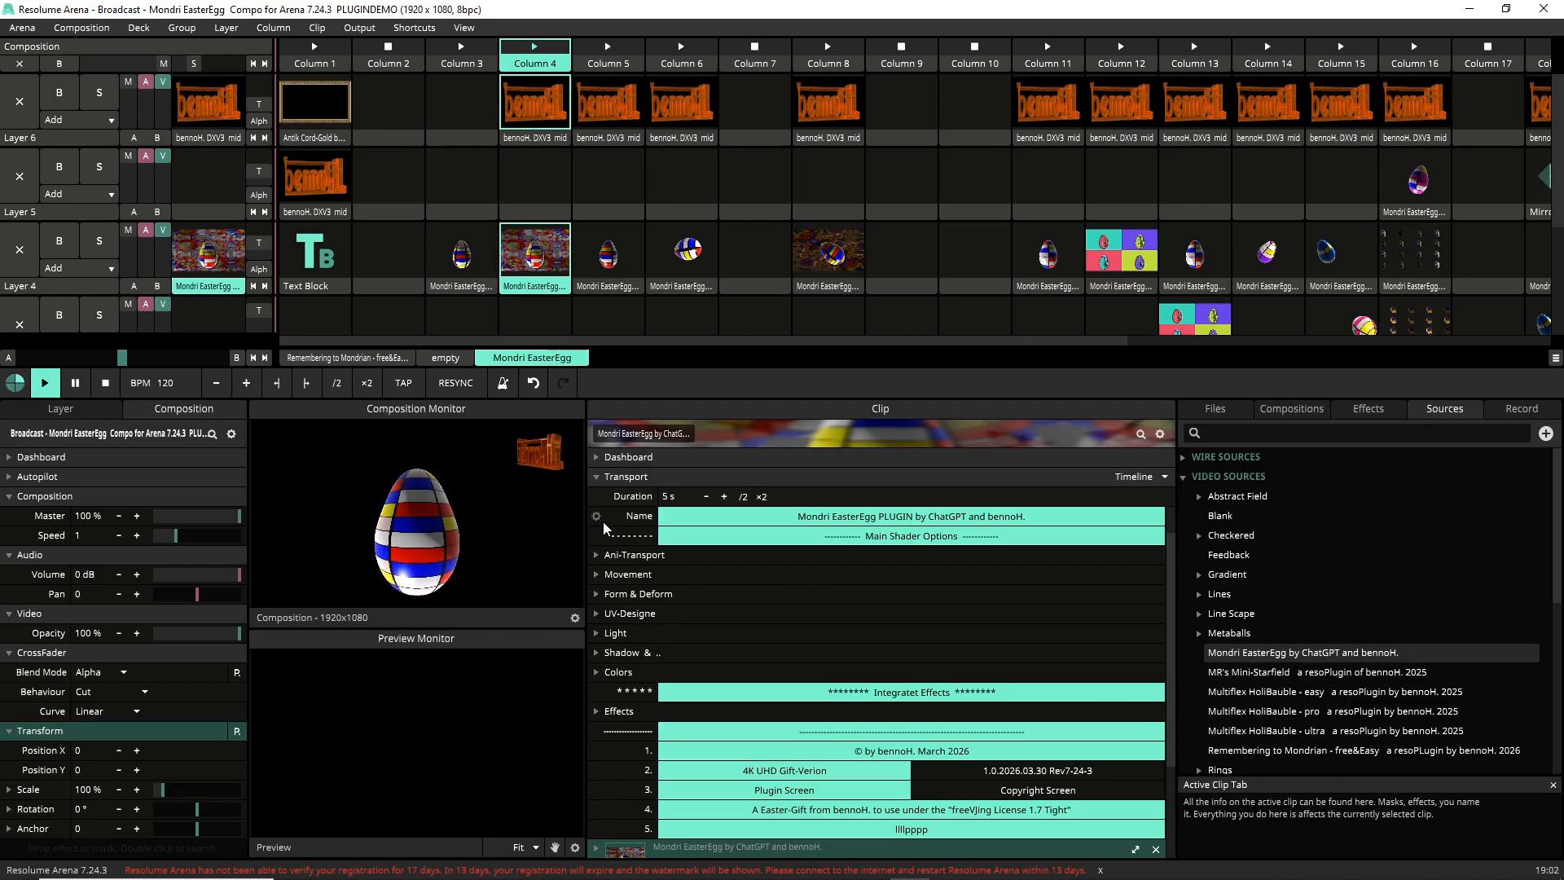
pyautogui.click(596, 556)
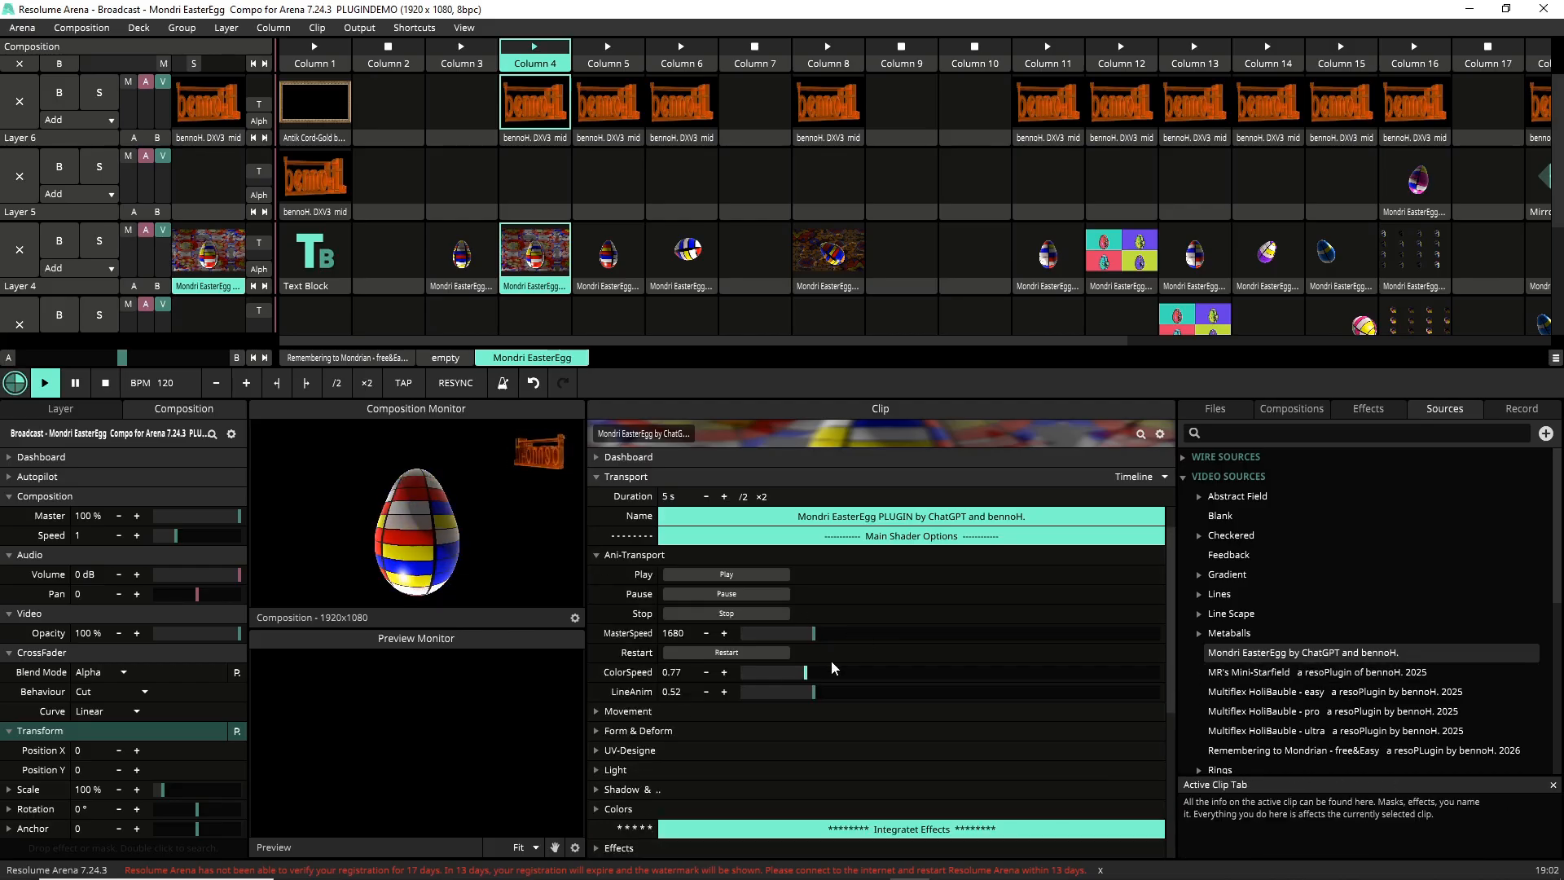
pyautogui.moveTo(823, 633); pyautogui.dragTo(854, 640)
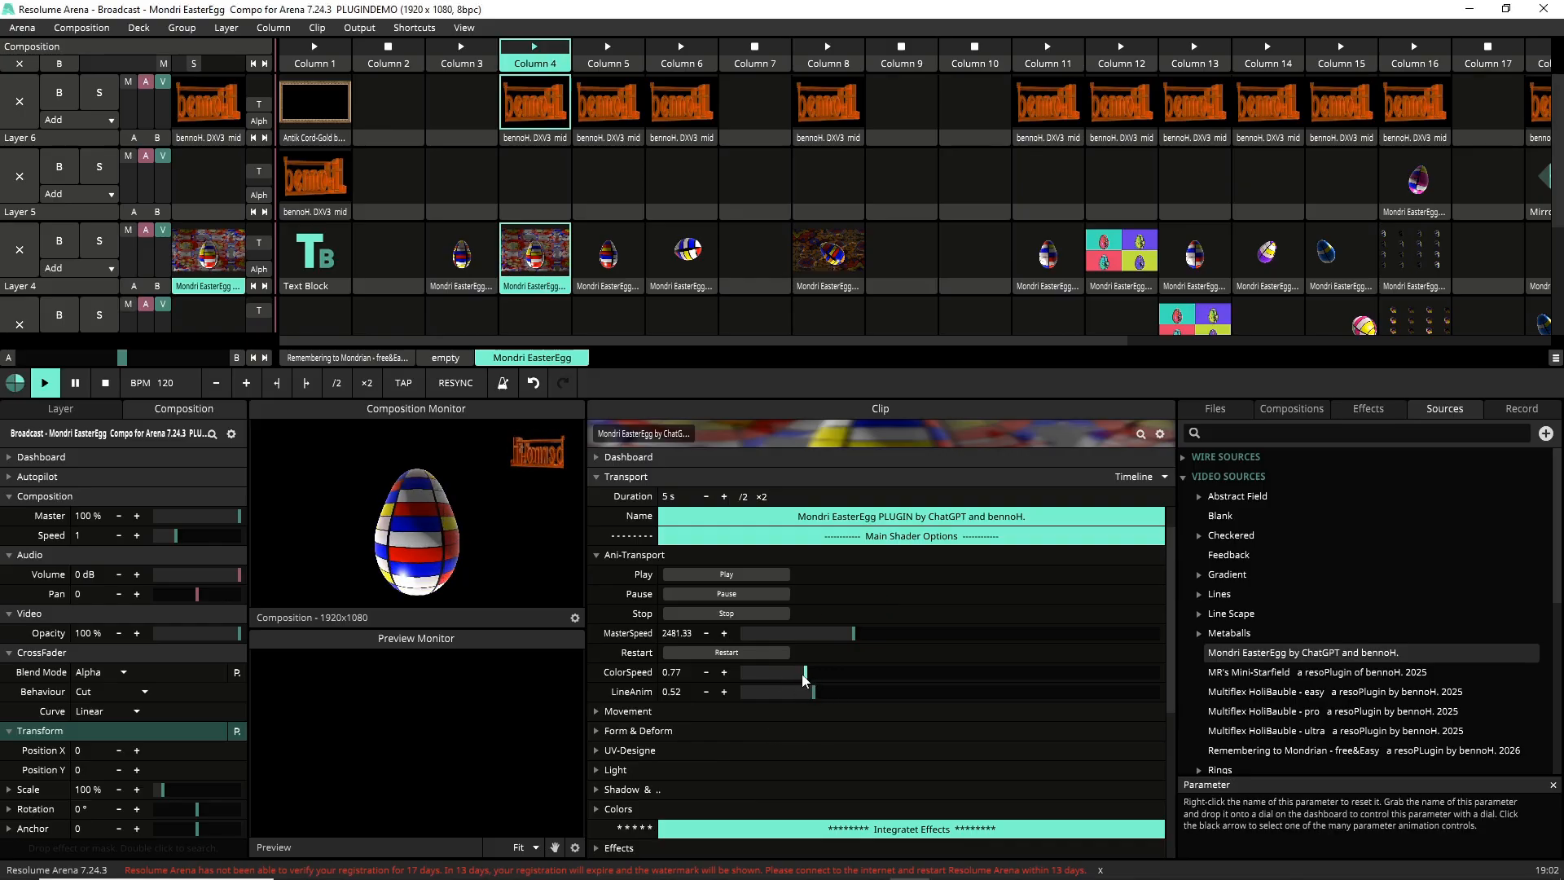
pyautogui.moveTo(804, 680); pyautogui.dragTo(835, 678)
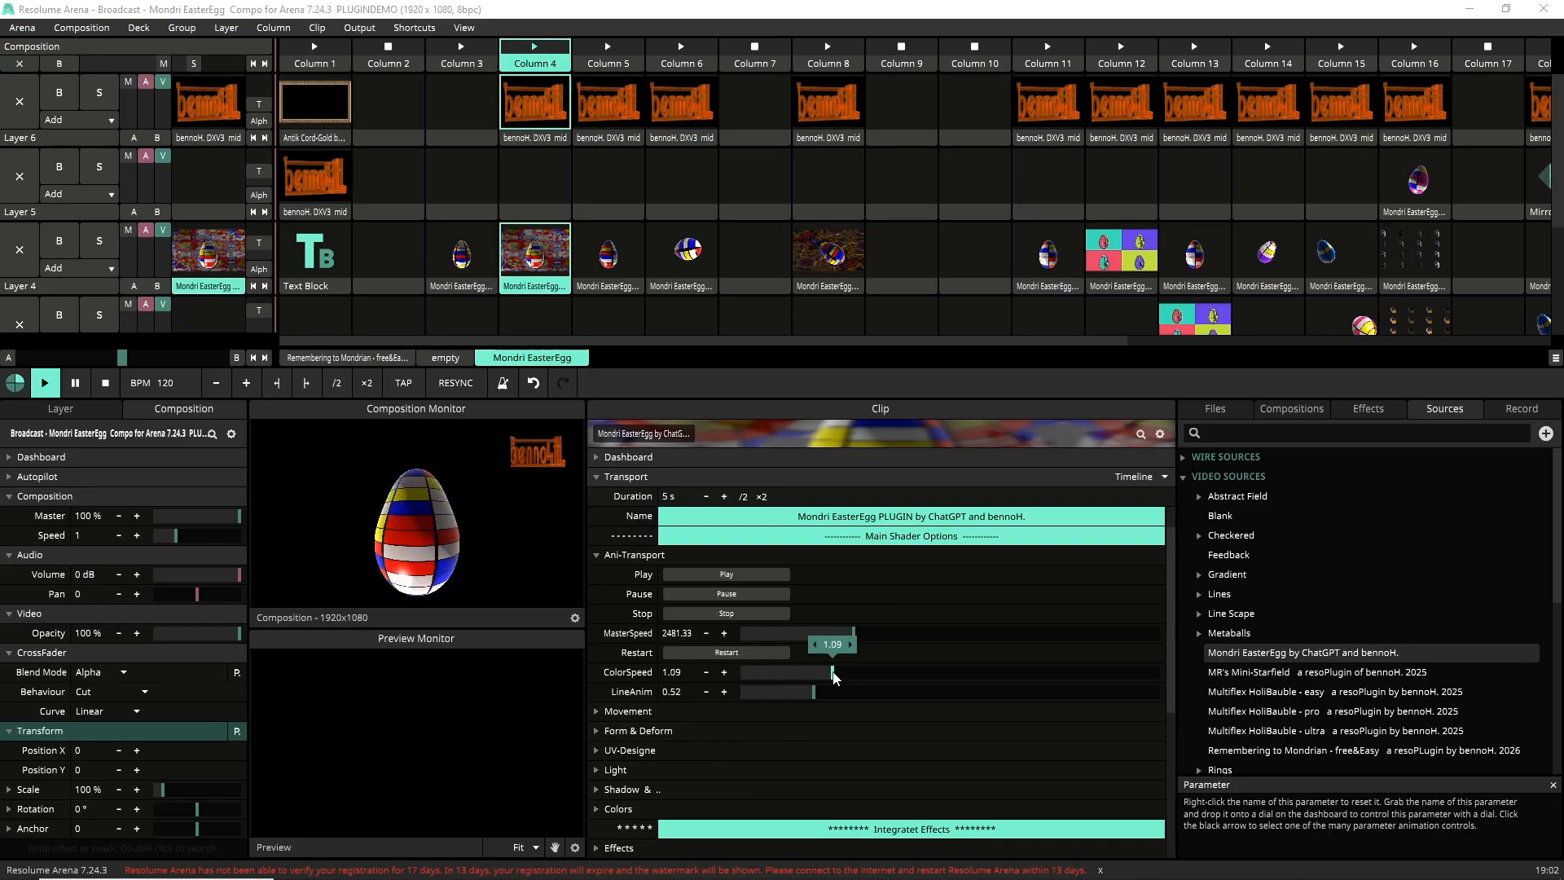
pyautogui.moveTo(853, 634); pyautogui.dragTo(770, 645)
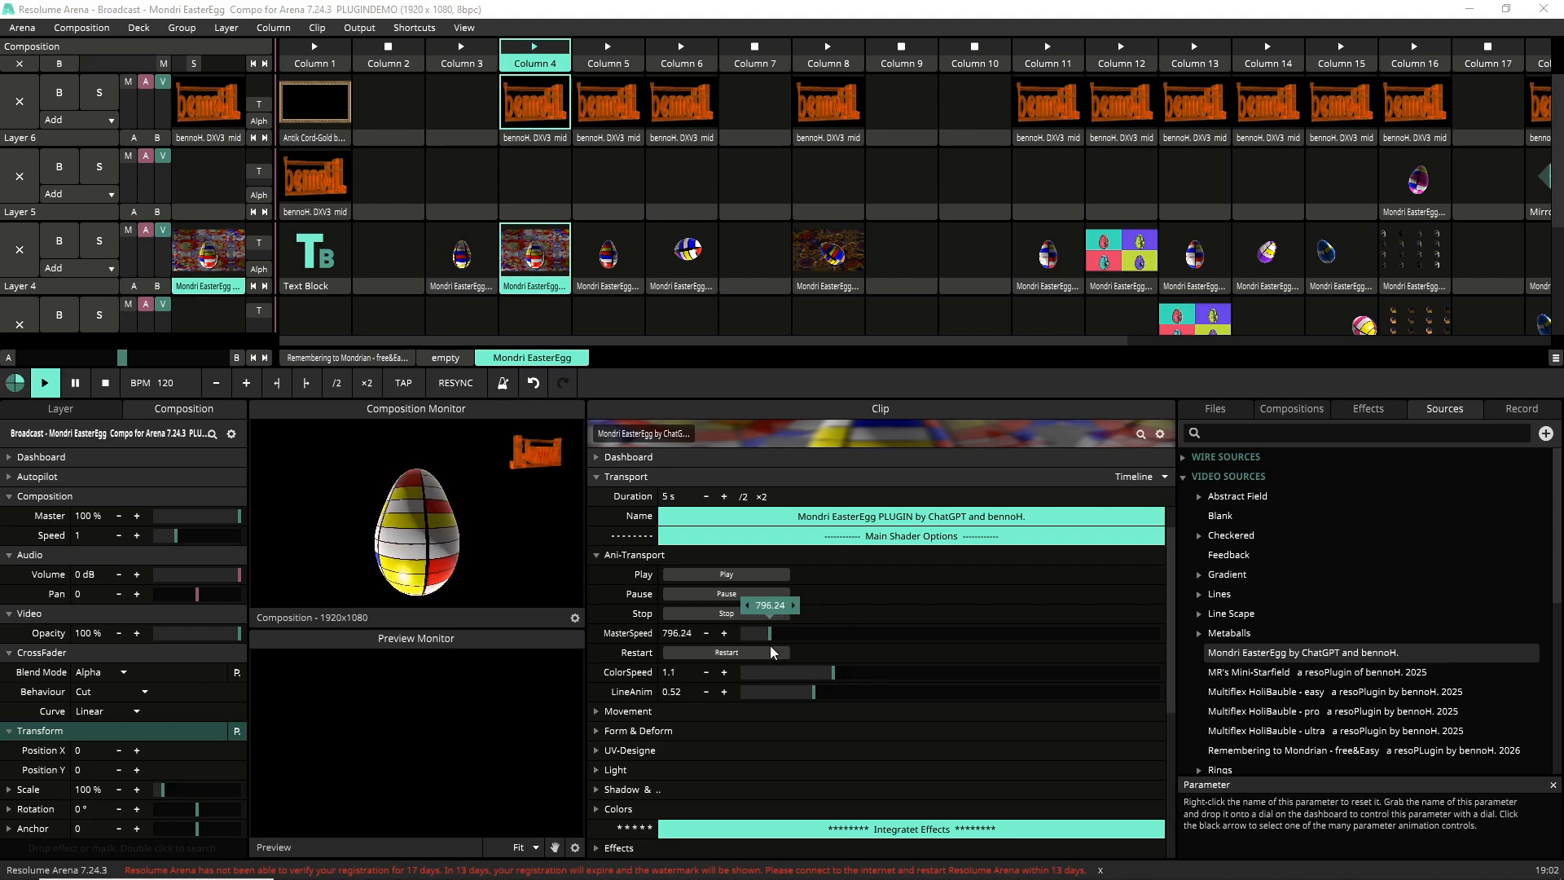
pyautogui.click(595, 555)
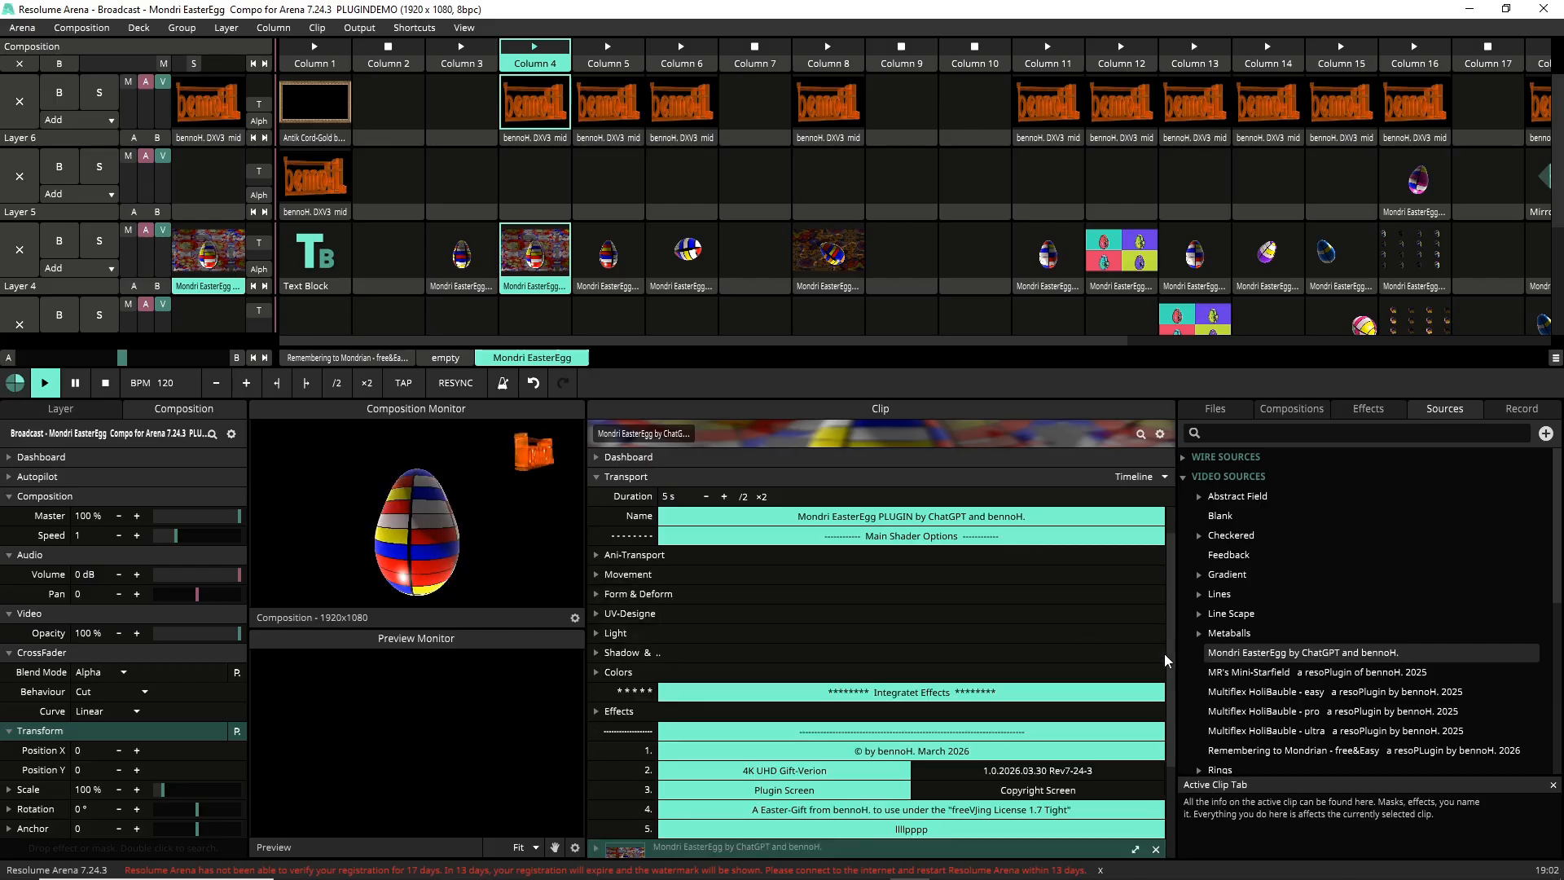
# Step: Set the GridScale of the egg's UV design to 3.66
pyautogui.scroll(-3, 1165, 654)
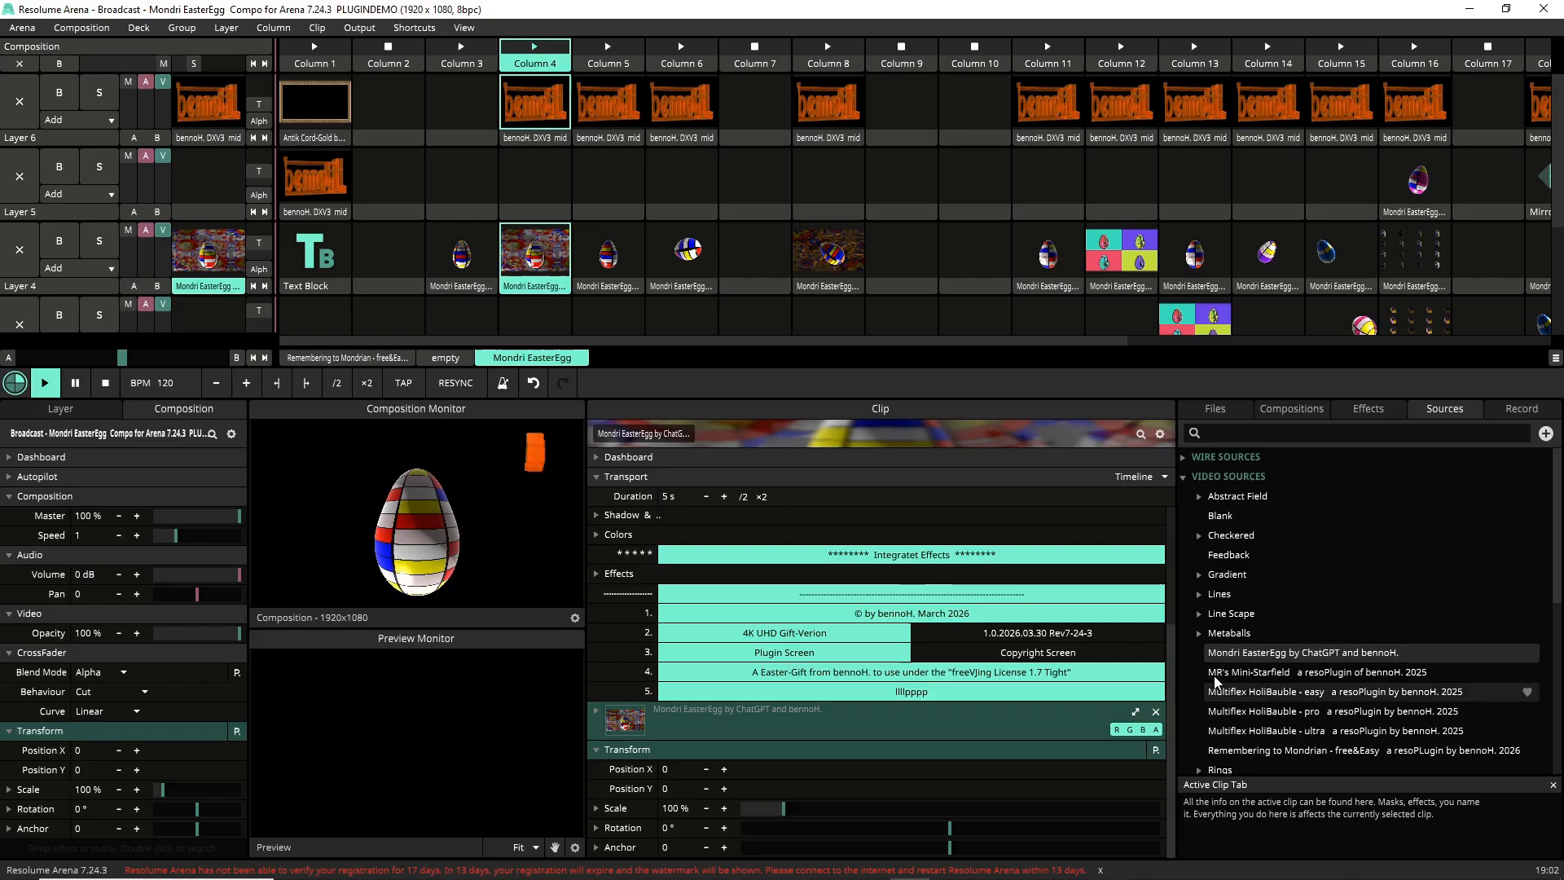
pyautogui.scroll(2, 1167, 689)
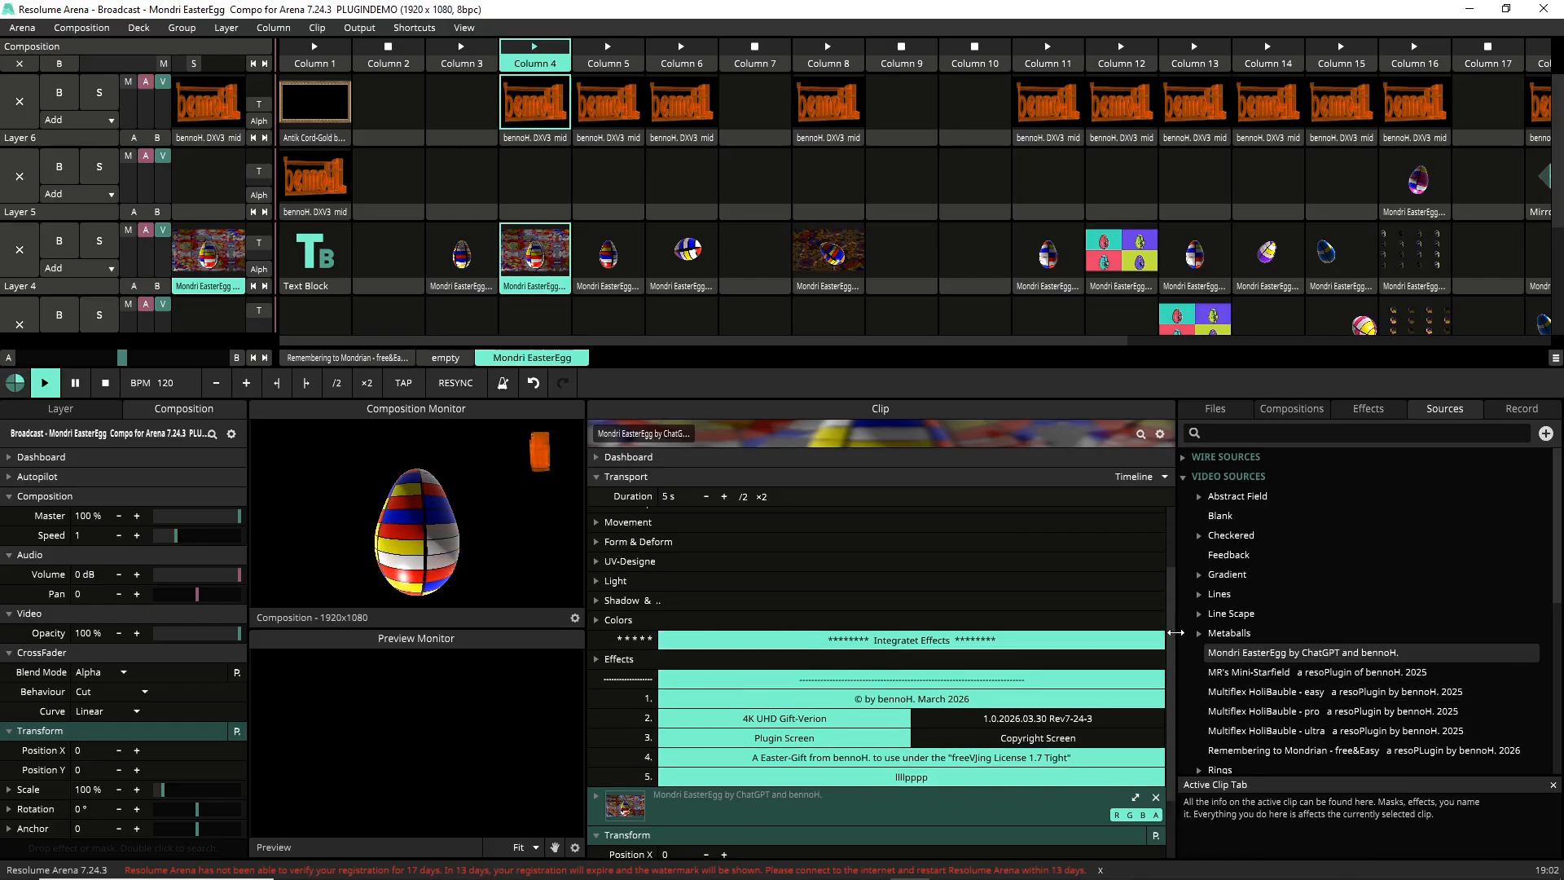
pyautogui.click(596, 562)
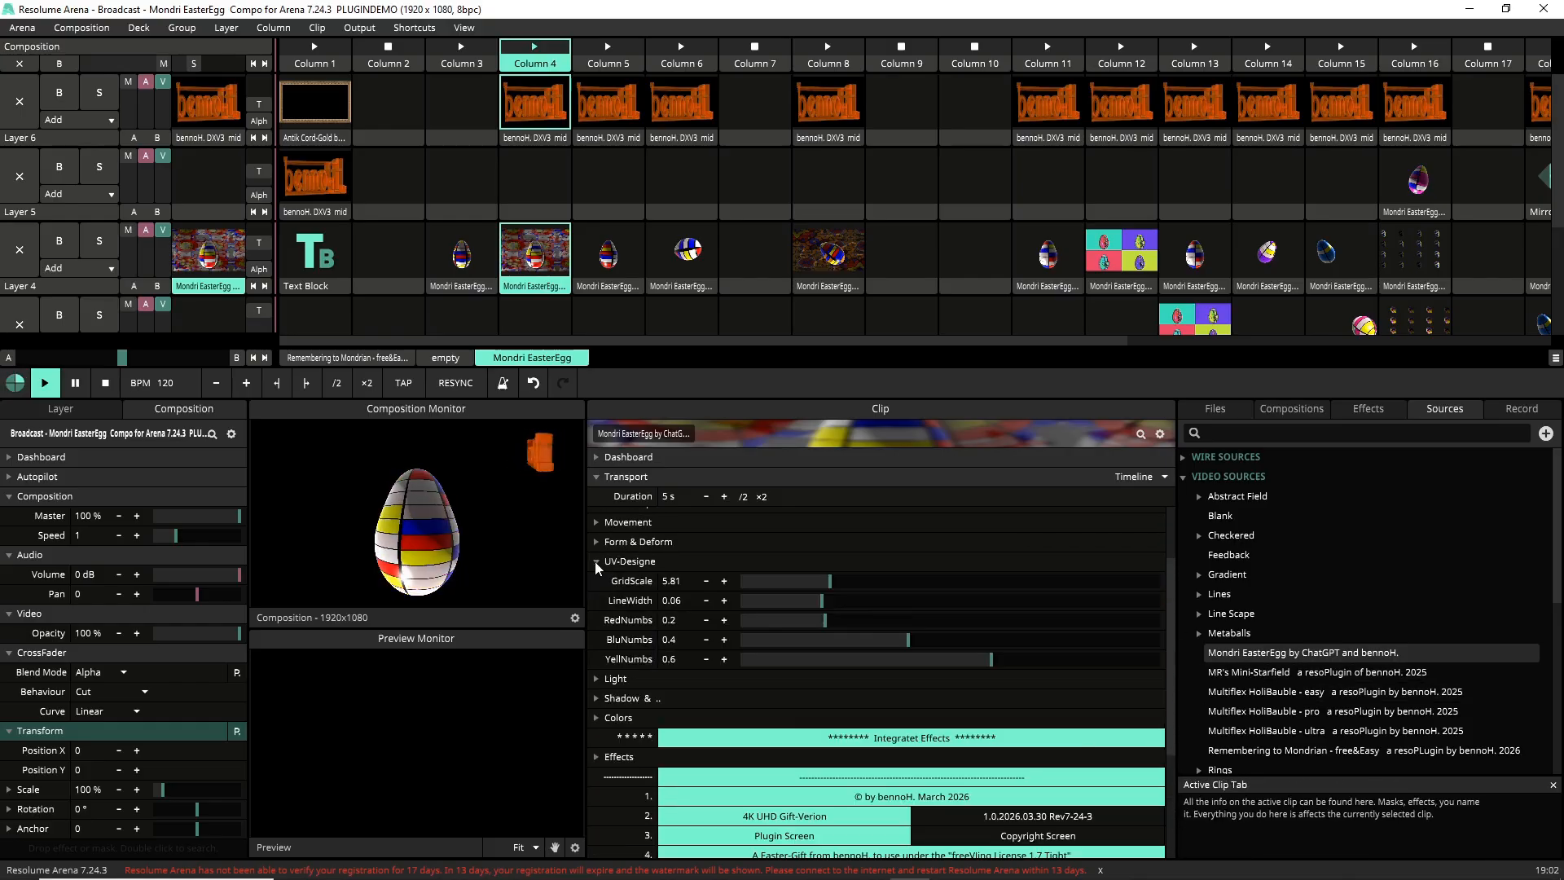
pyautogui.moveTo(832, 585); pyautogui.dragTo(801, 601)
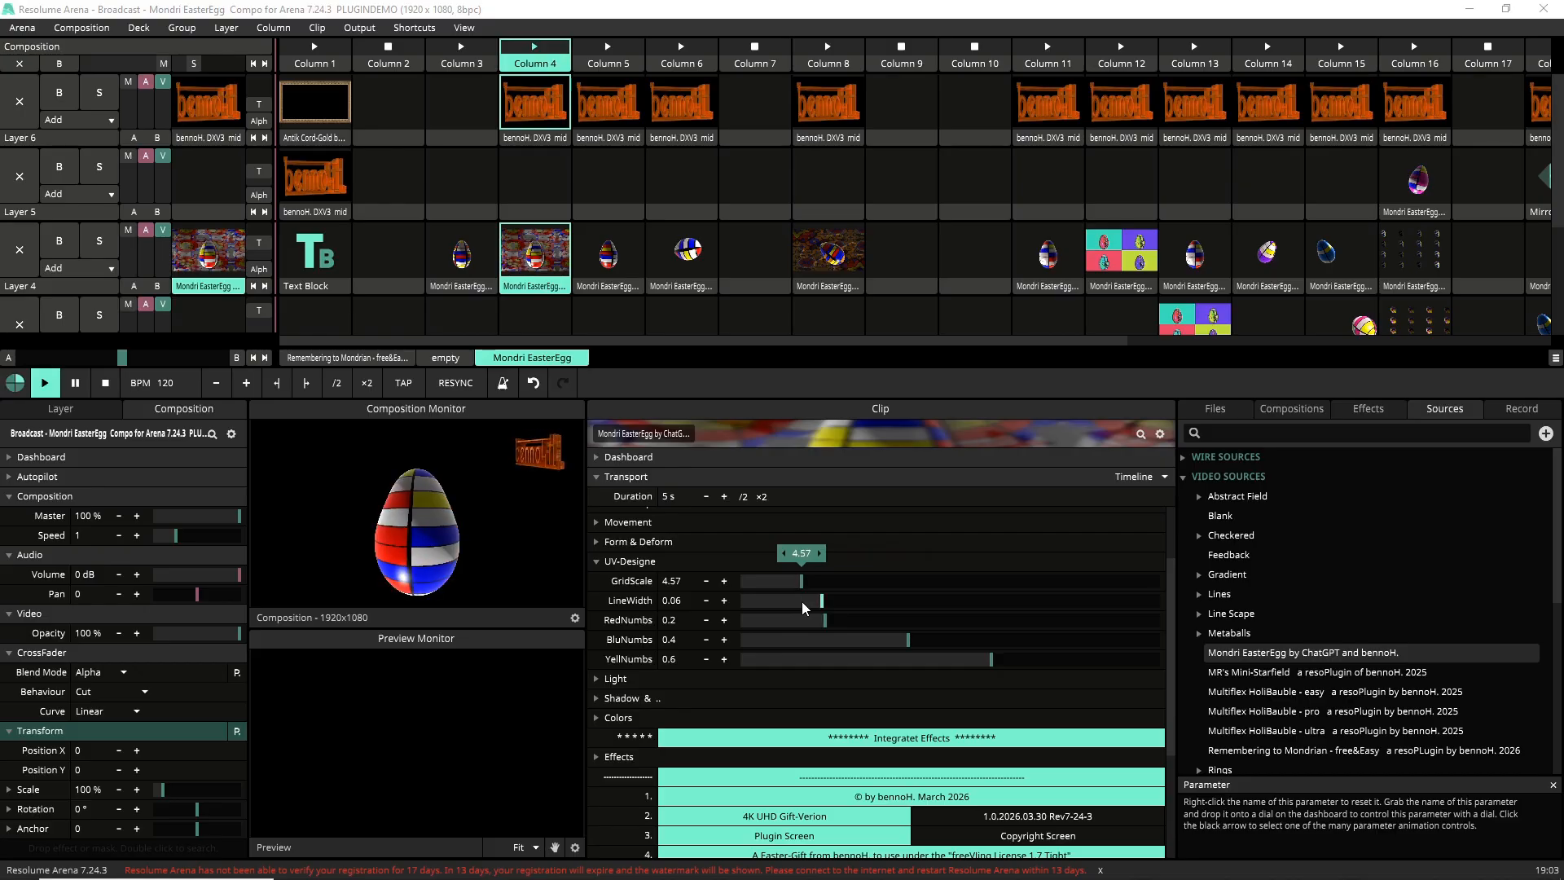
pyautogui.moveTo(802, 582)
pyautogui.mouseDown()
pyautogui.moveTo(830, 582)
pyautogui.moveTo(781, 593)
pyautogui.mouseUp()
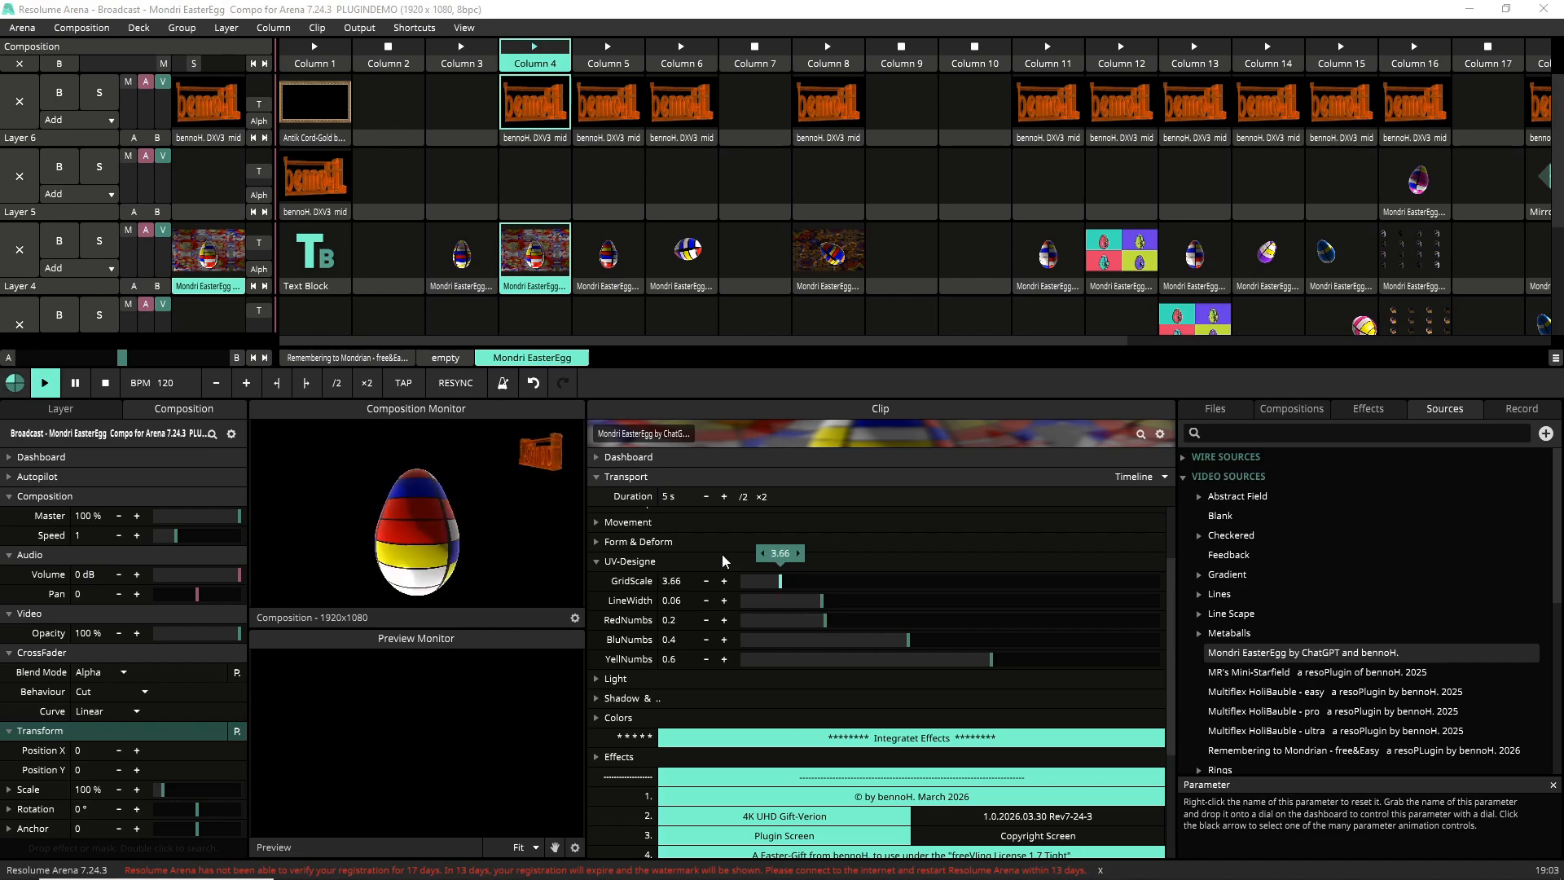
pyautogui.click(596, 560)
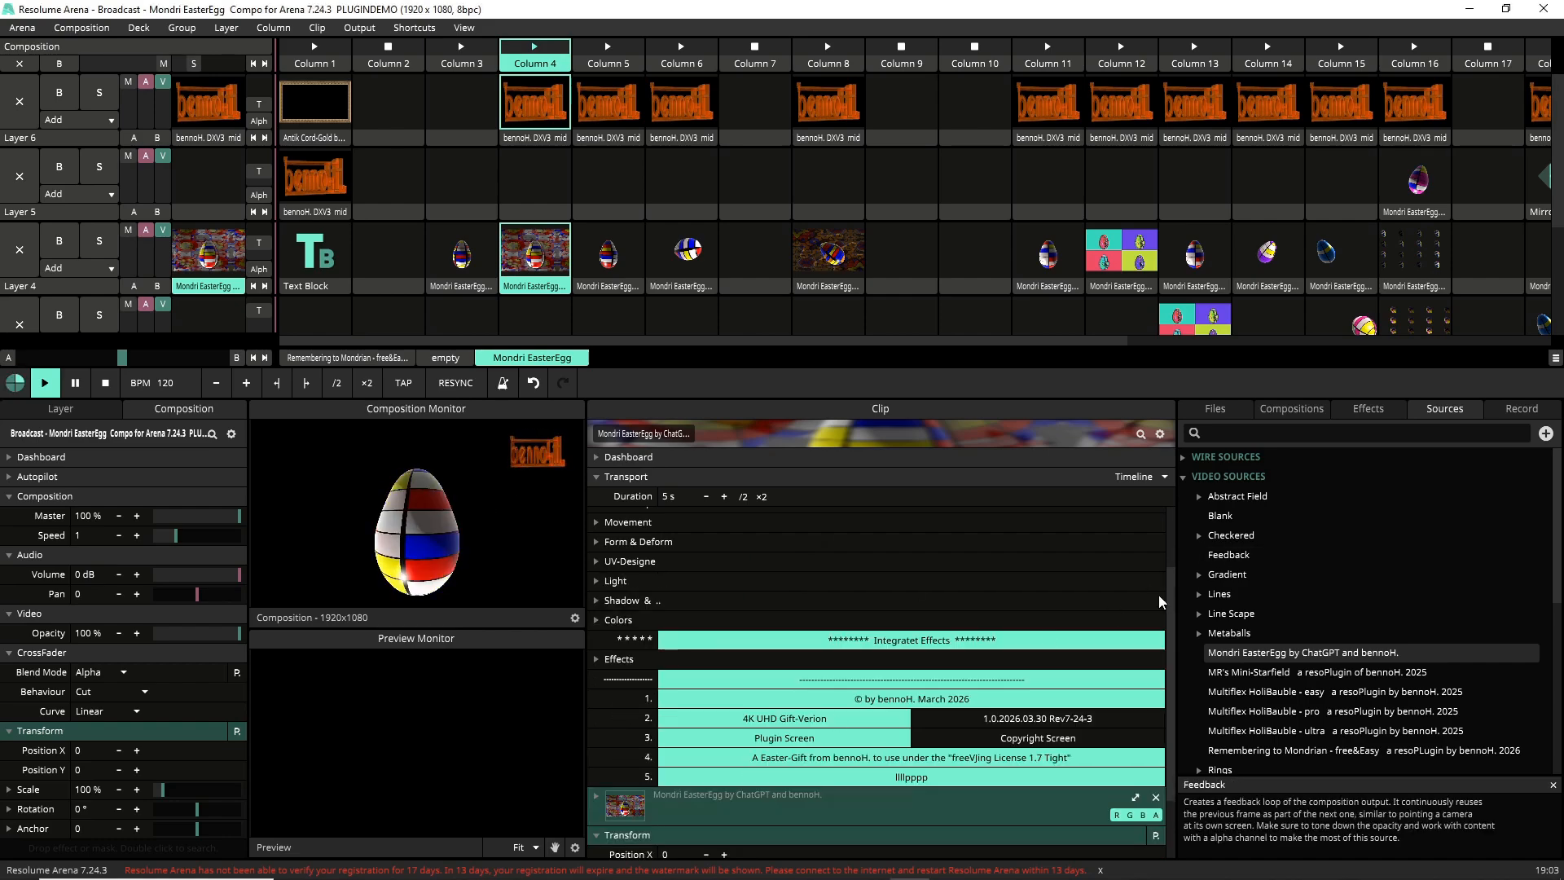
# Step: Try the Spluer effect at intensities 0.56 and 0.26, return the intensity to 0.48 and switch the effect off
pyautogui.moveTo(1171, 597); pyautogui.dragTo(1176, 666)
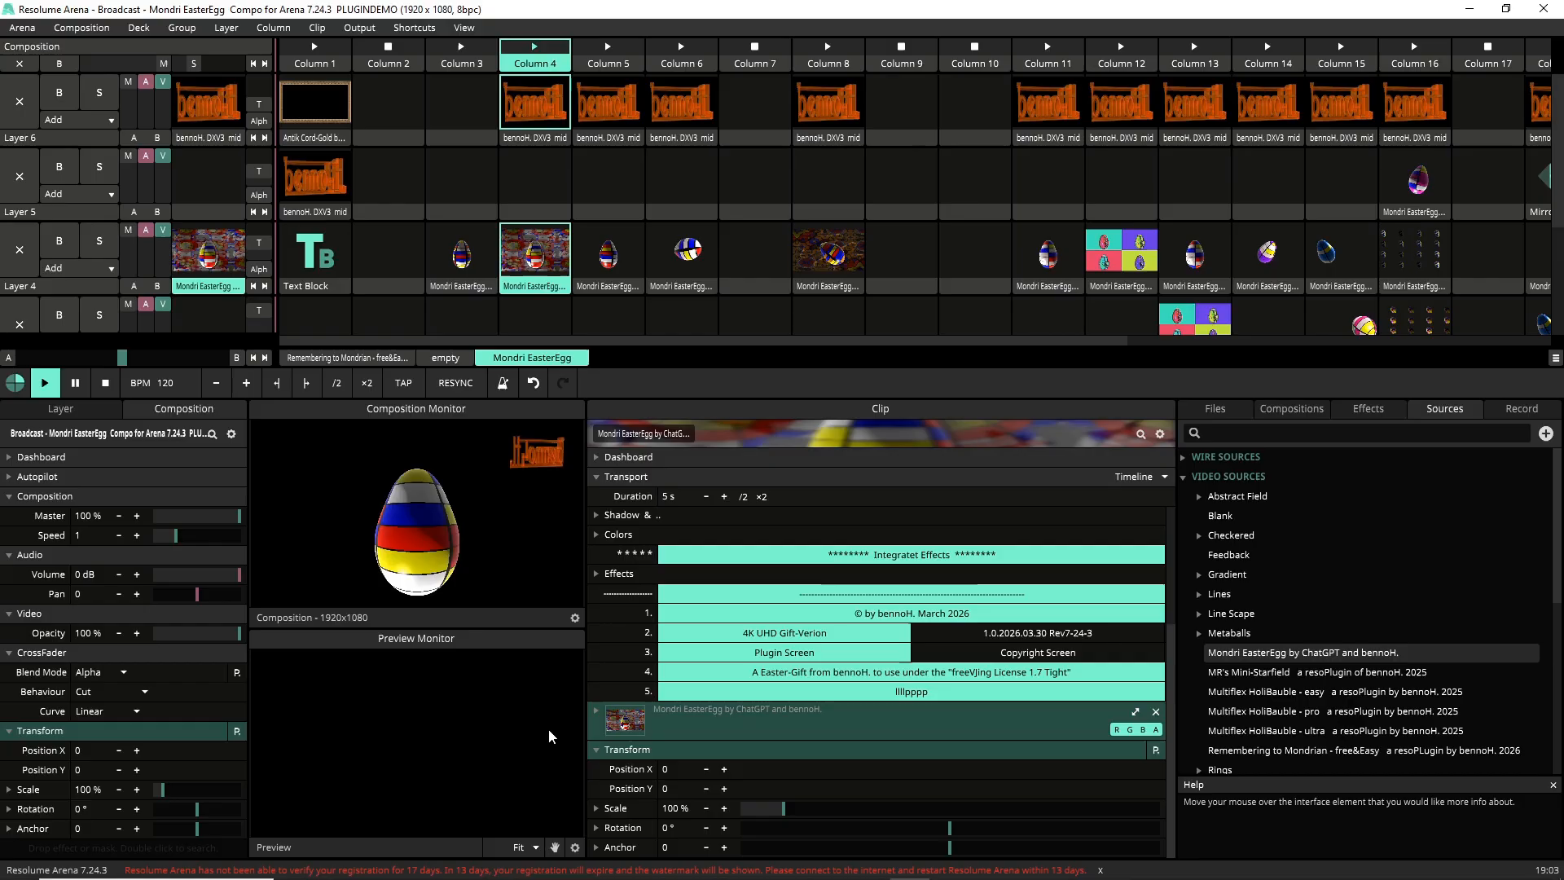
pyautogui.click(597, 574)
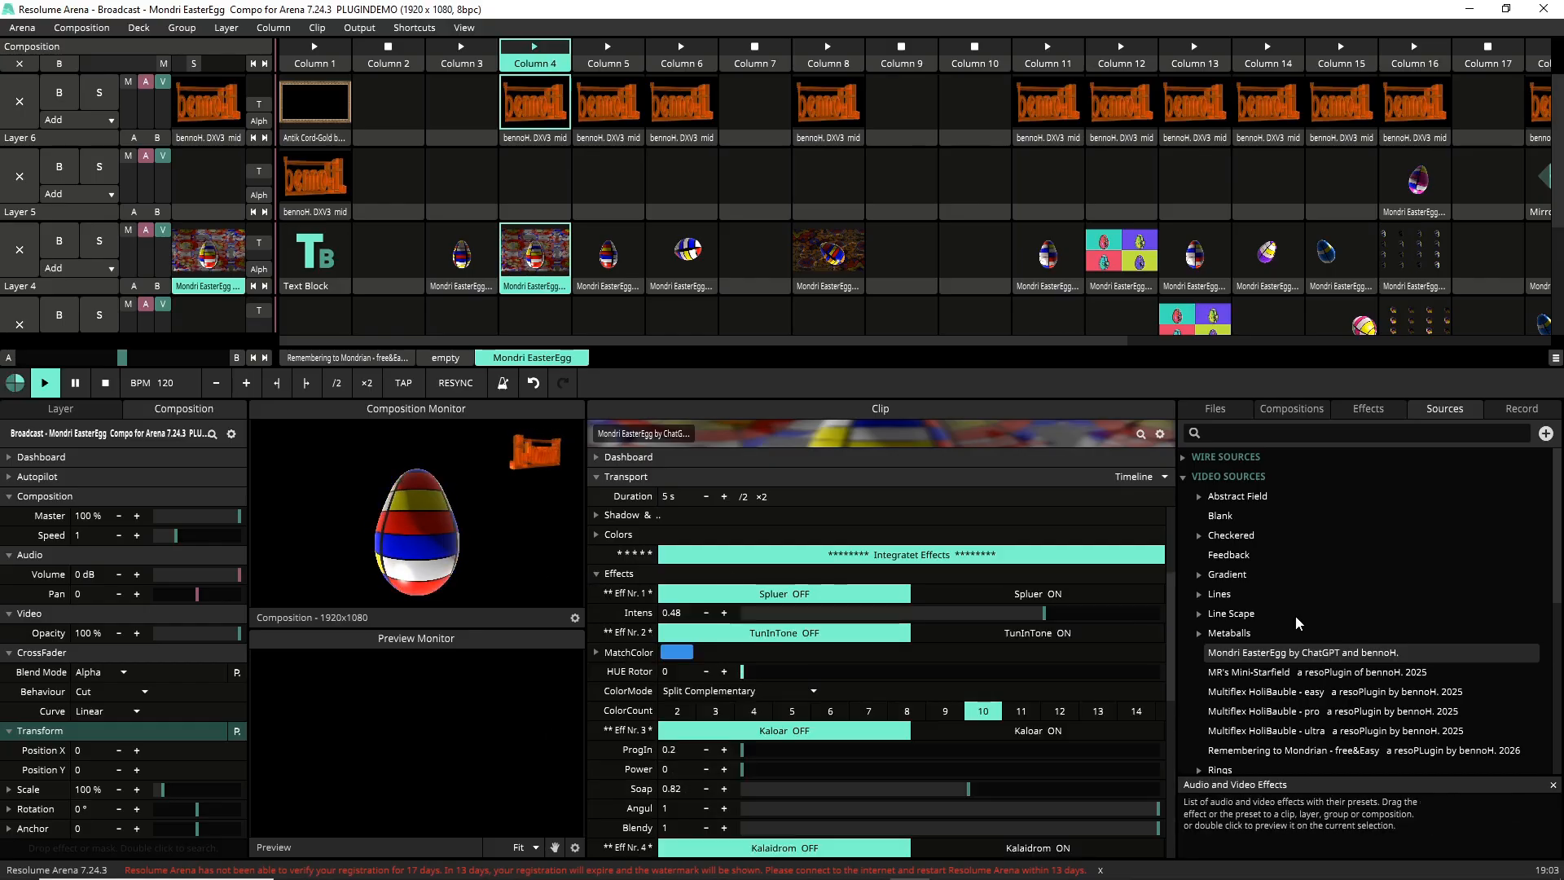
pyautogui.click(1055, 599)
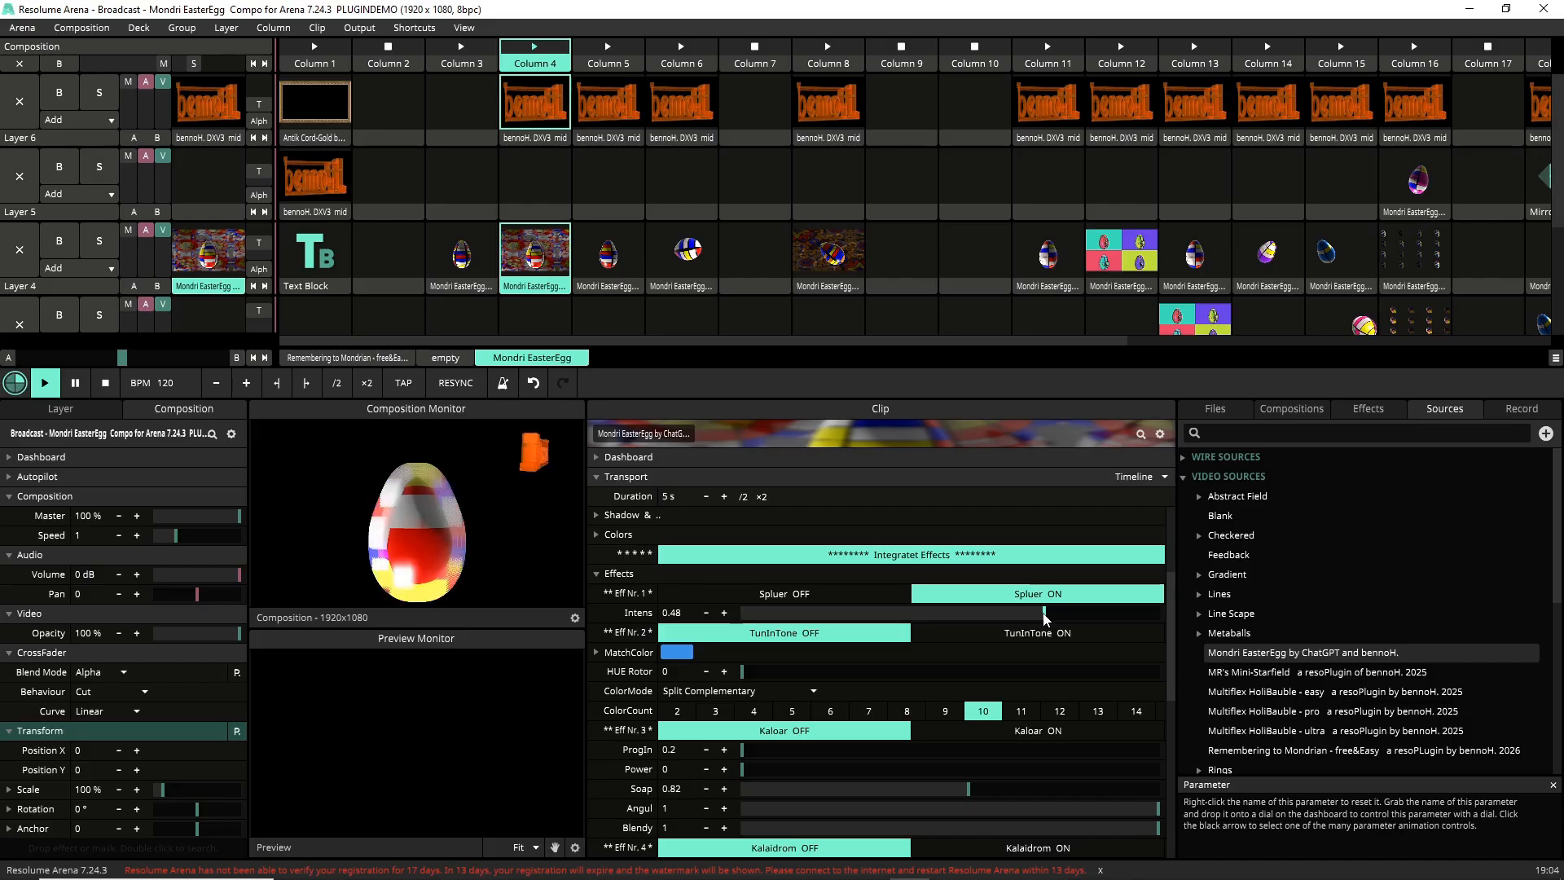
pyautogui.moveTo(1044, 616); pyautogui.dragTo(1136, 610)
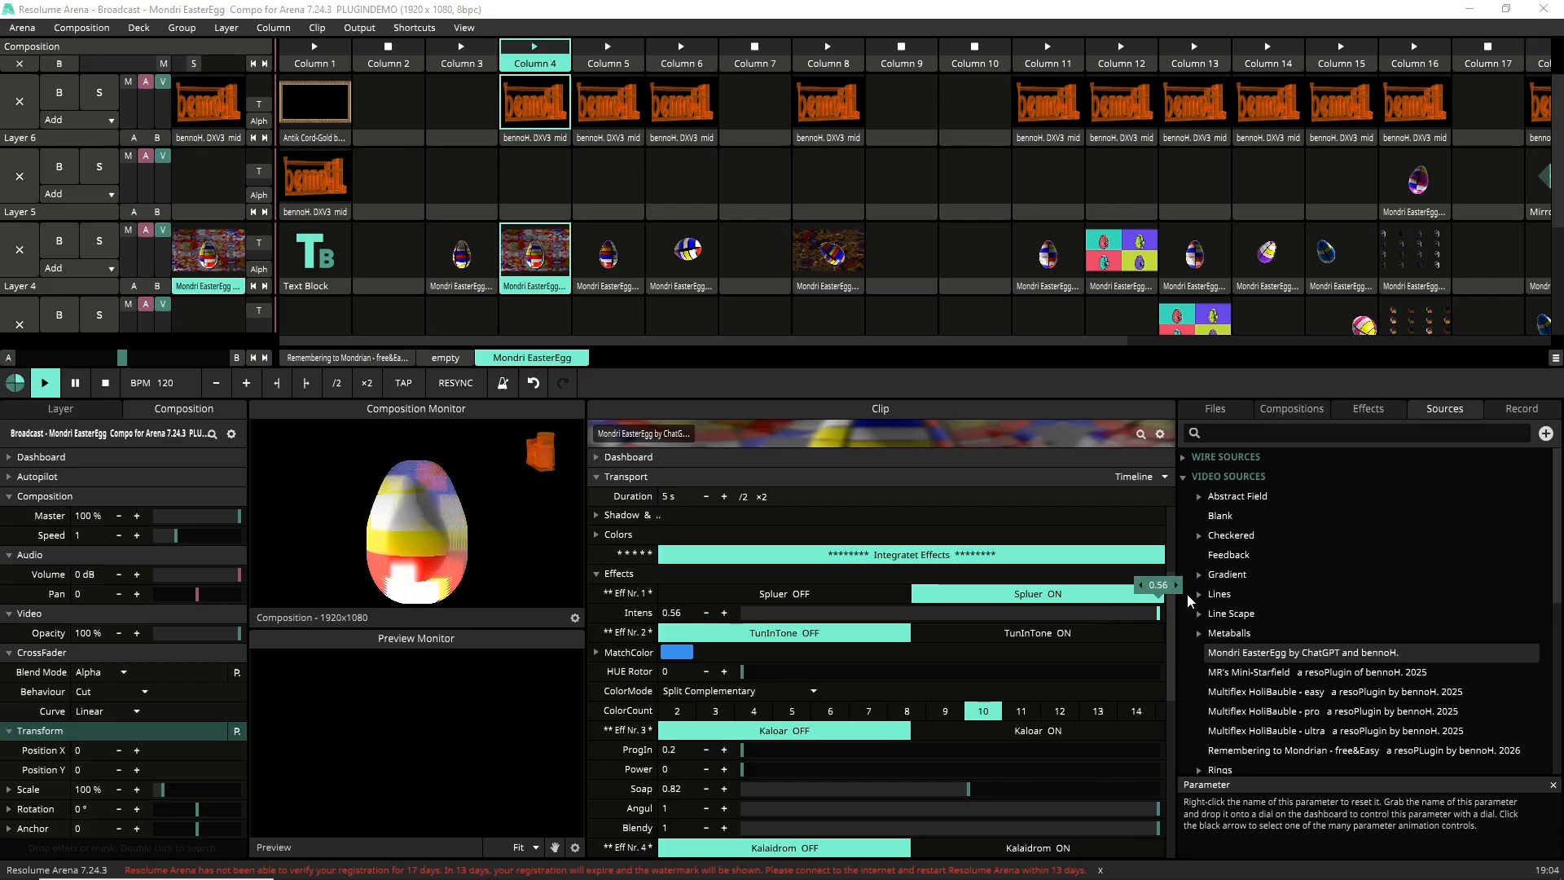
pyautogui.moveTo(1186, 593); pyautogui.dragTo(716, 599)
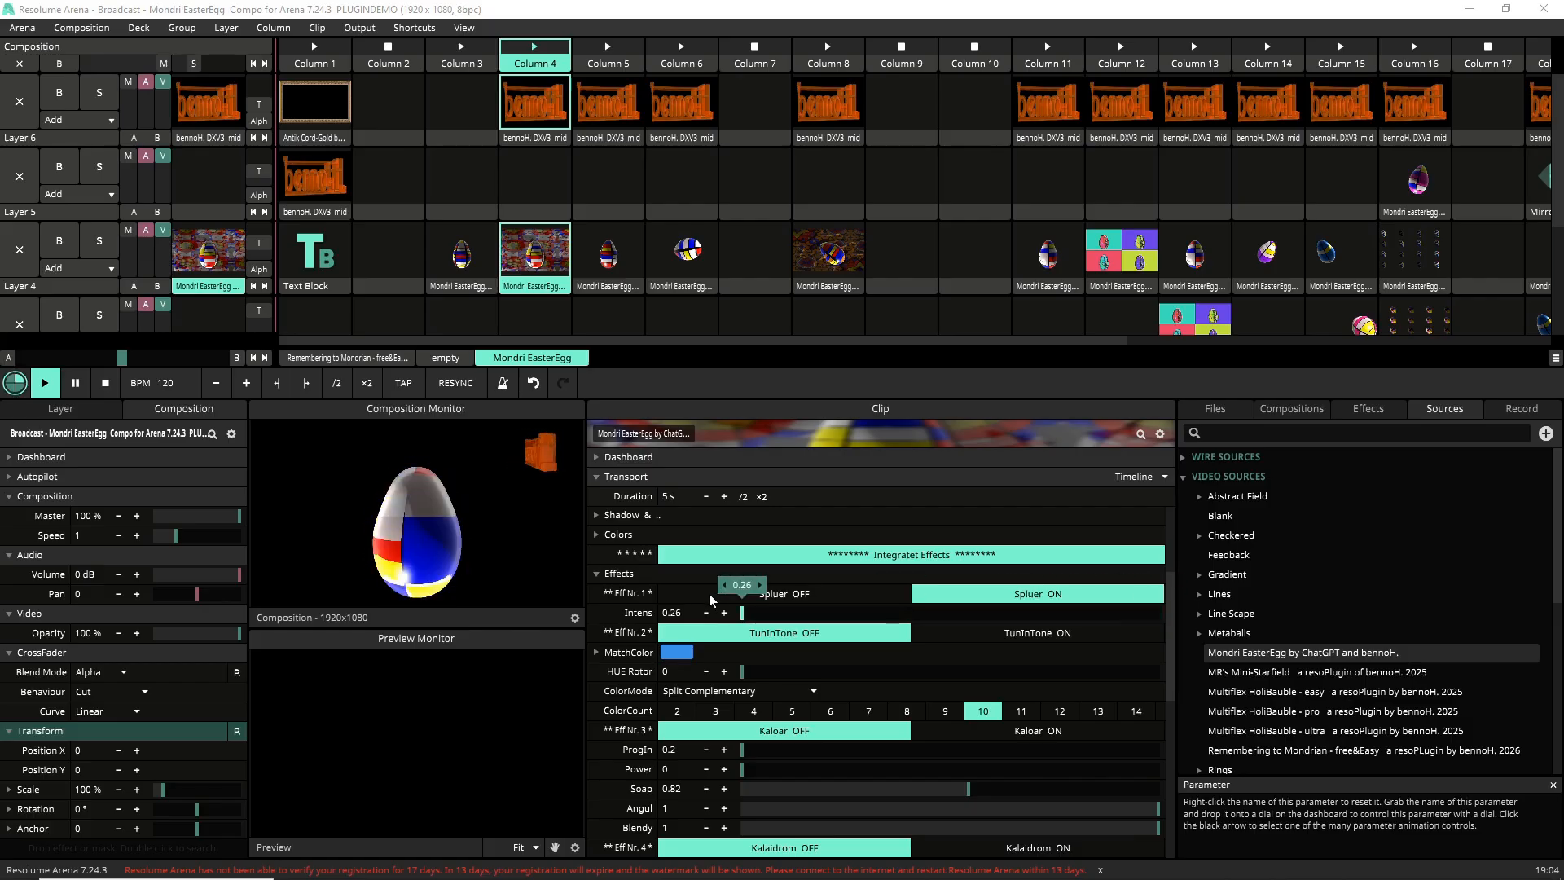
pyautogui.moveTo(709, 599); pyautogui.dragTo(1044, 613)
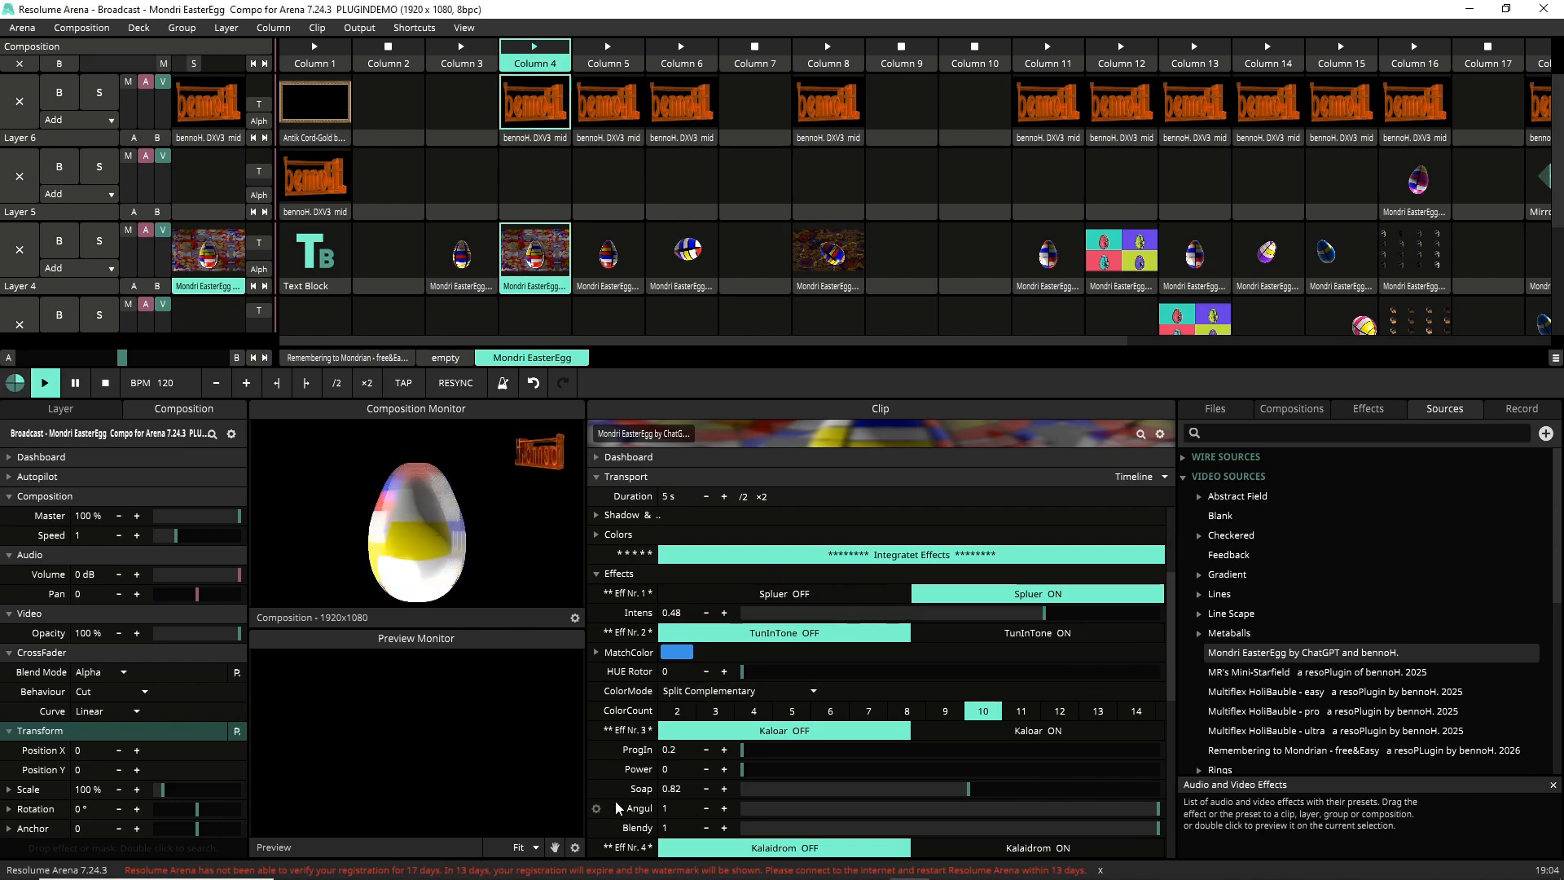
pyautogui.click(820, 597)
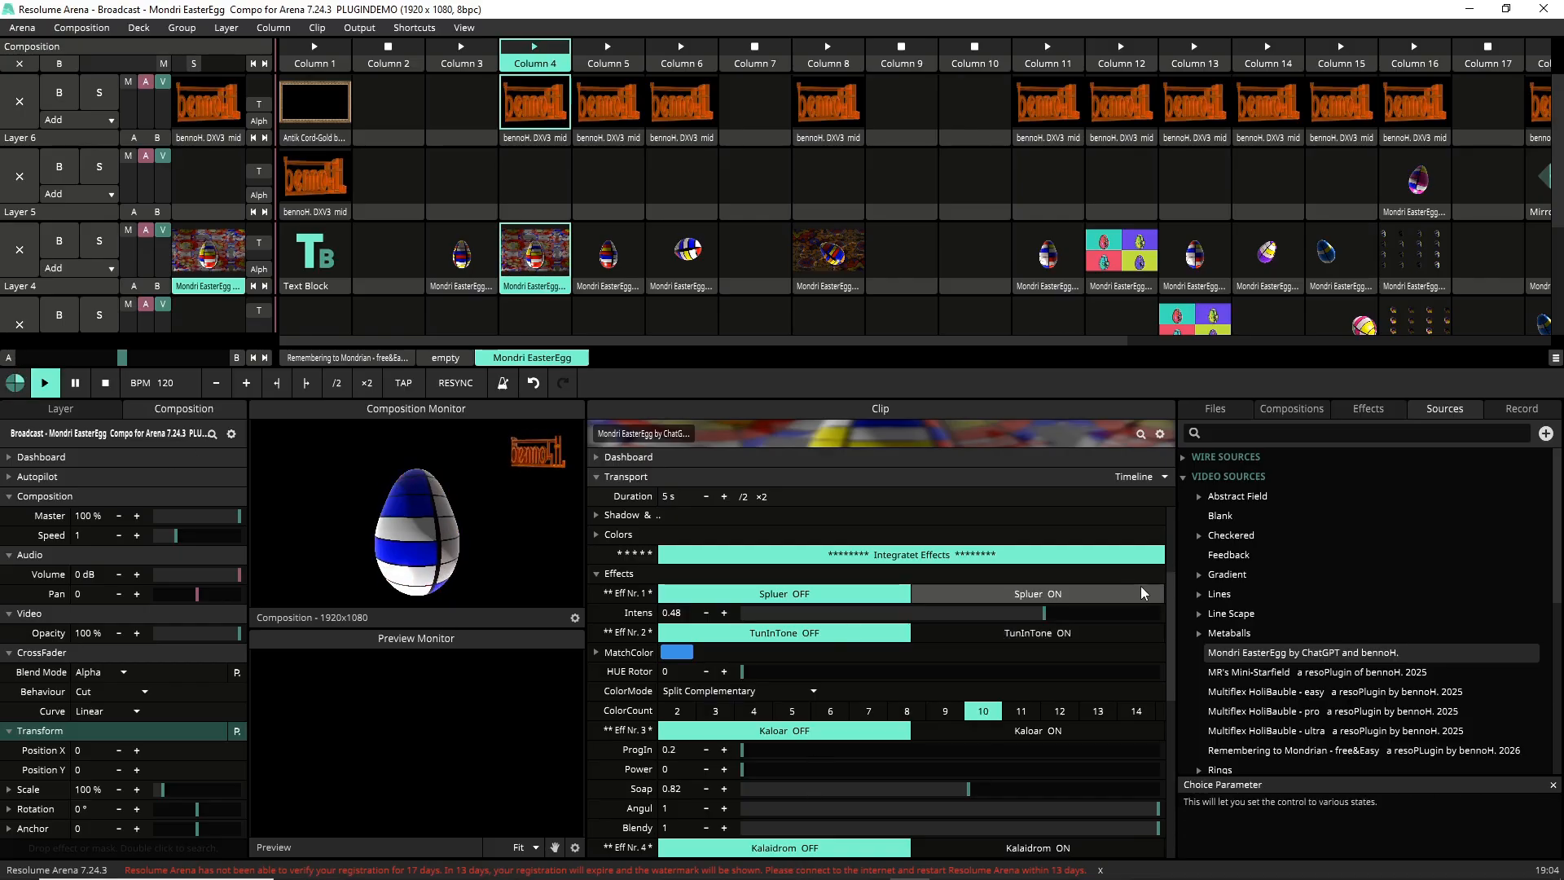
# Step: Turn on the TunInTone effect of the egg clip
pyautogui.moveTo(1166, 599); pyautogui.dragTo(1166, 617)
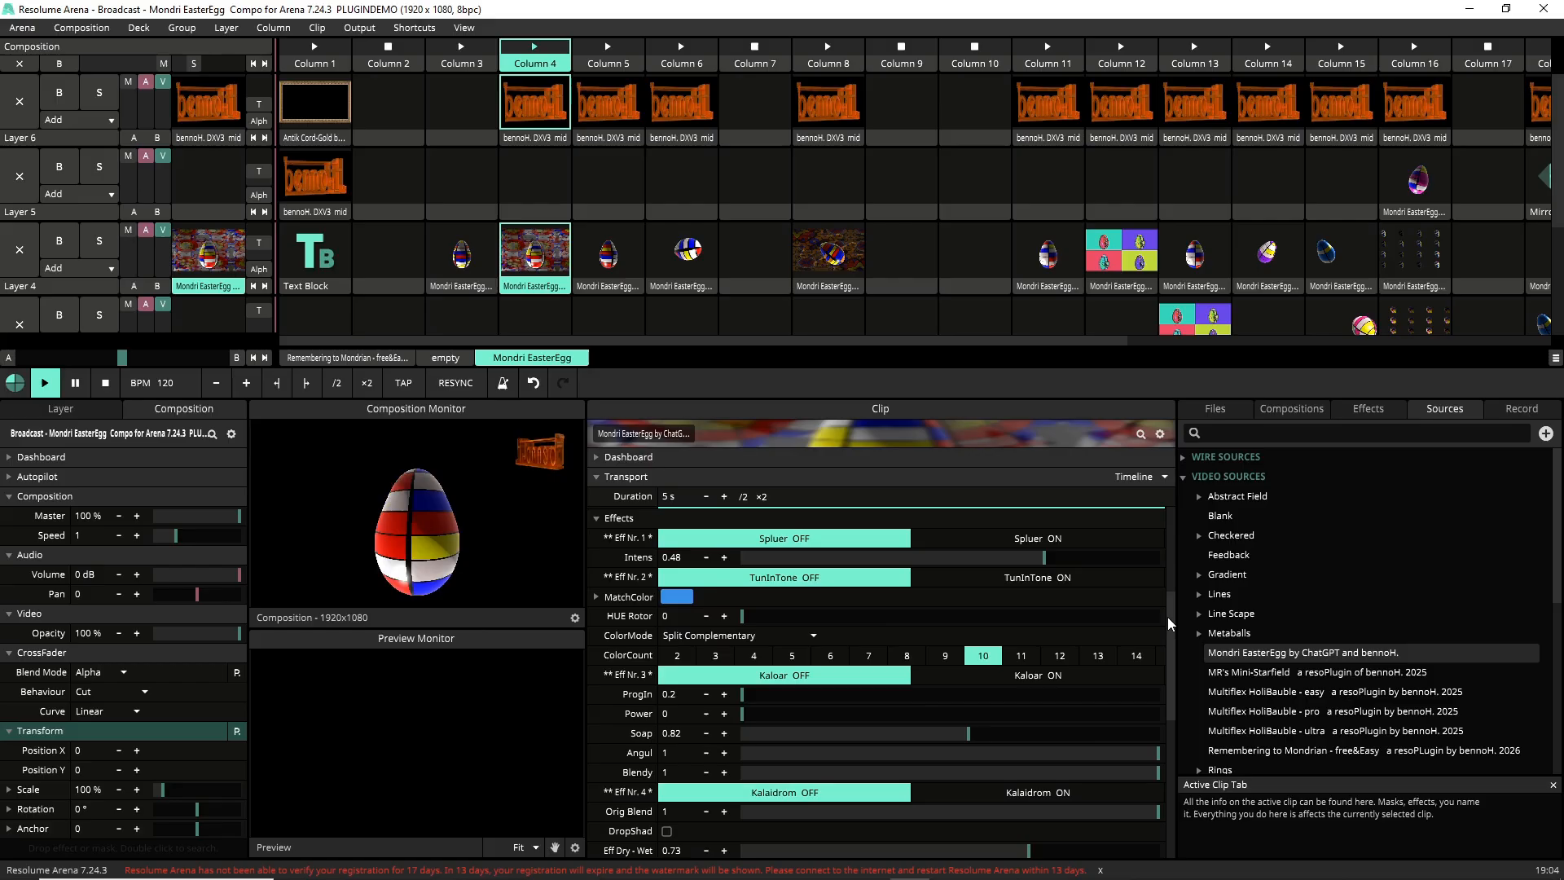
pyautogui.click(1000, 577)
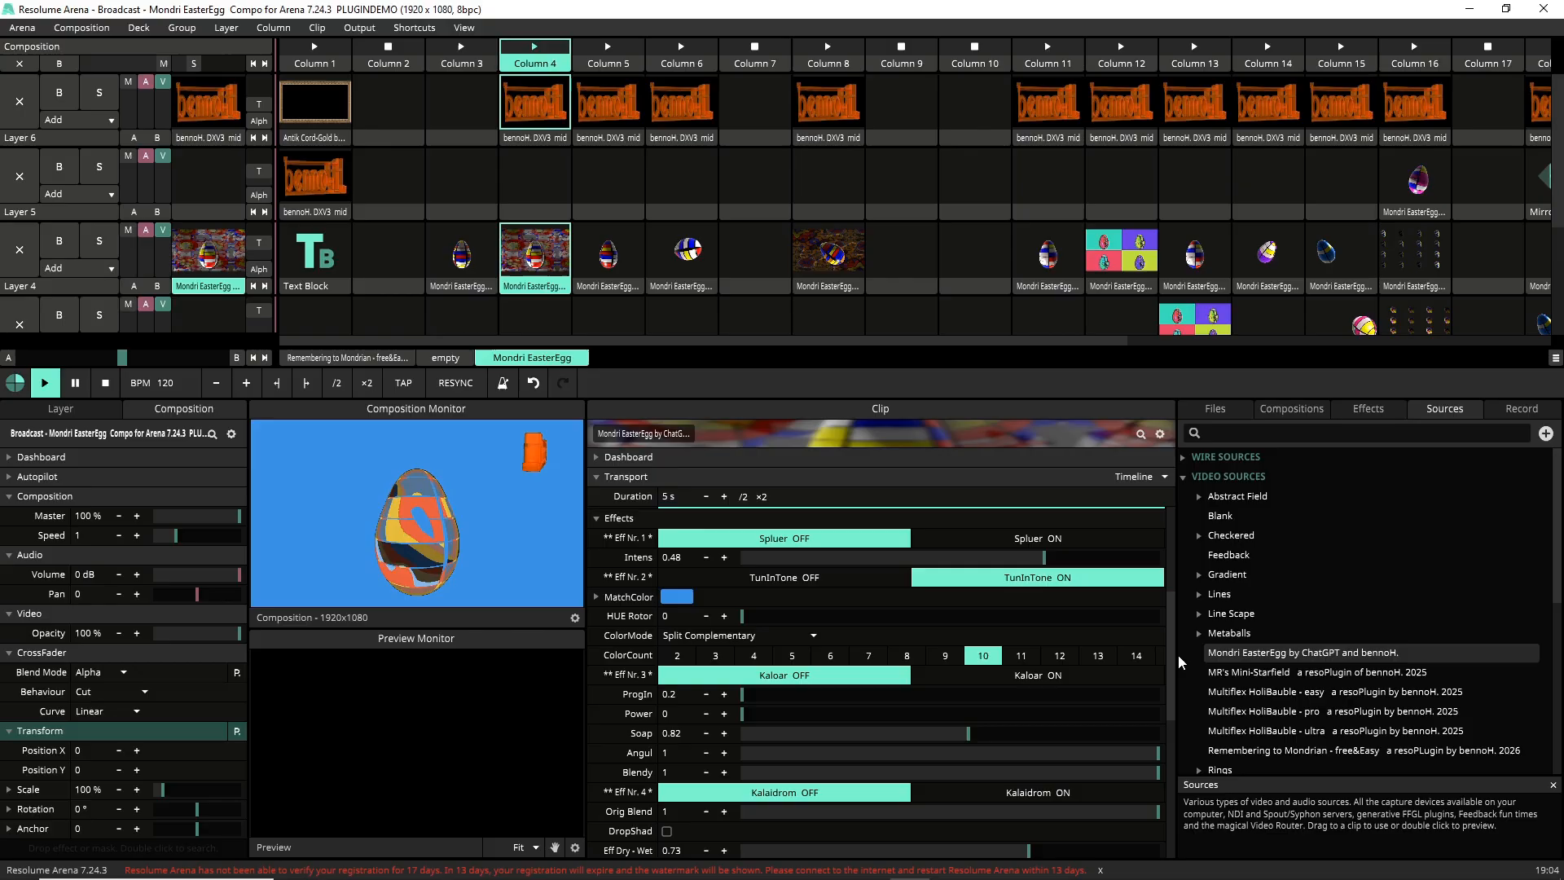
# Step: Animate the egg's XLightPos light parameter with the Timeline mode
pyautogui.moveTo(1171, 663); pyautogui.dragTo(1182, 596)
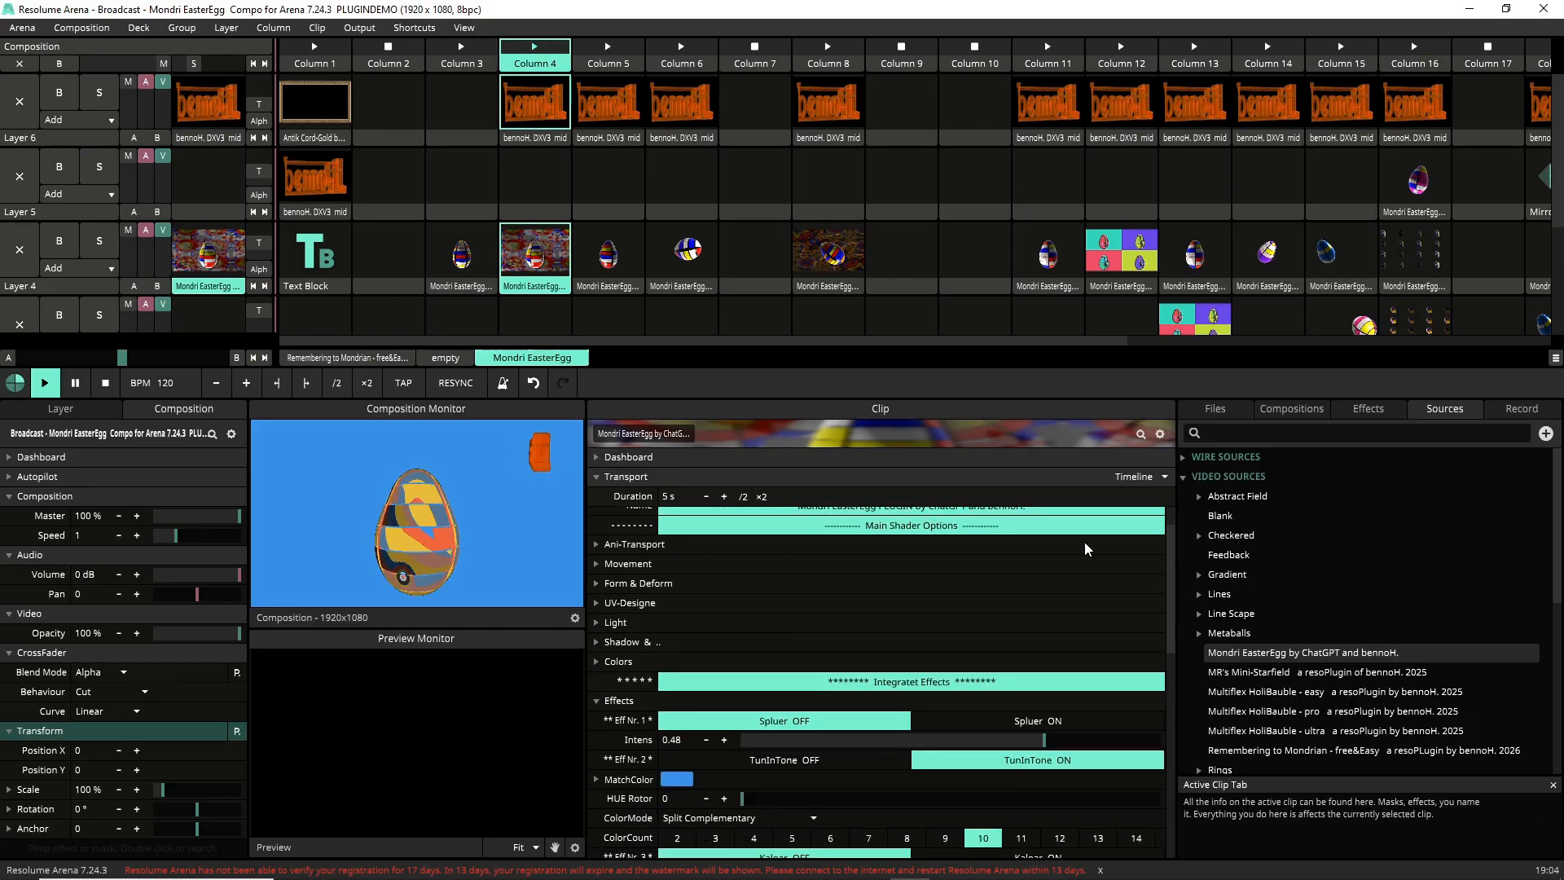
pyautogui.click(595, 624)
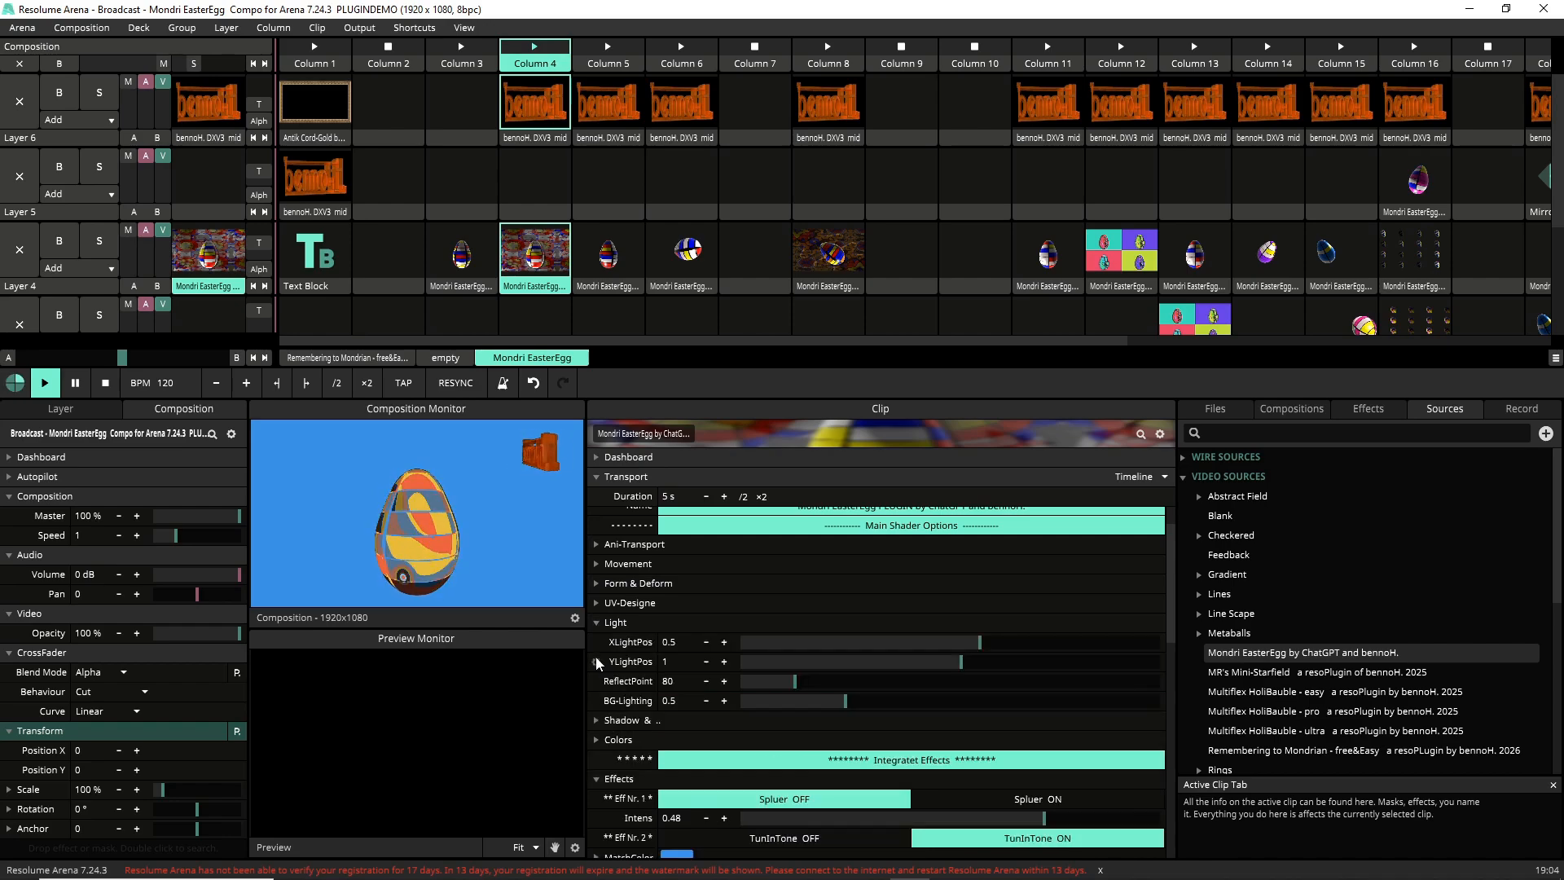
pyautogui.click(595, 643)
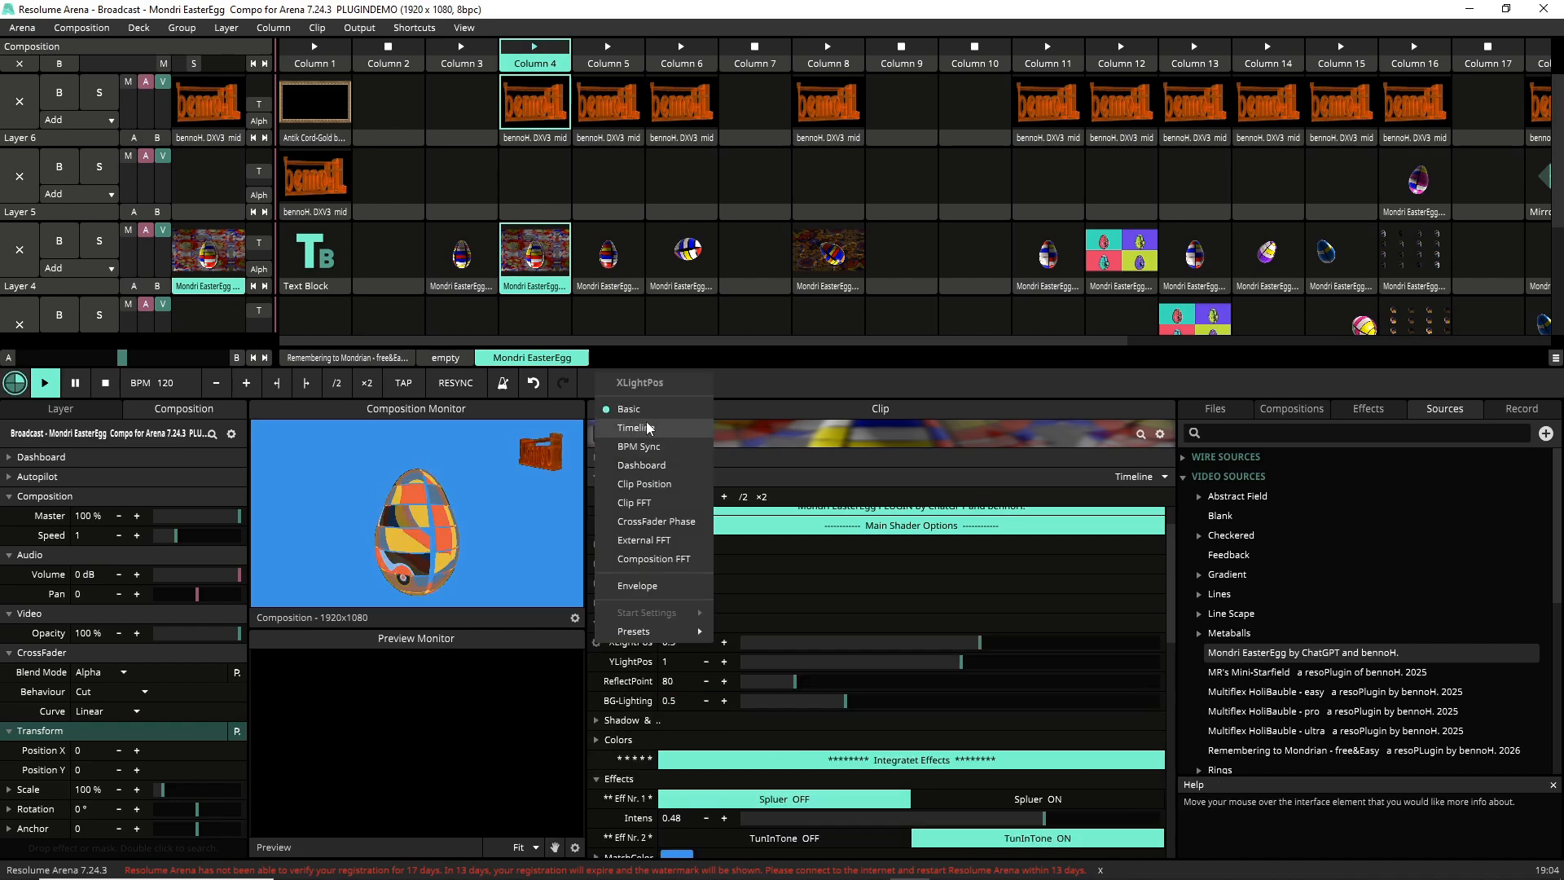
pyautogui.click(979, 643)
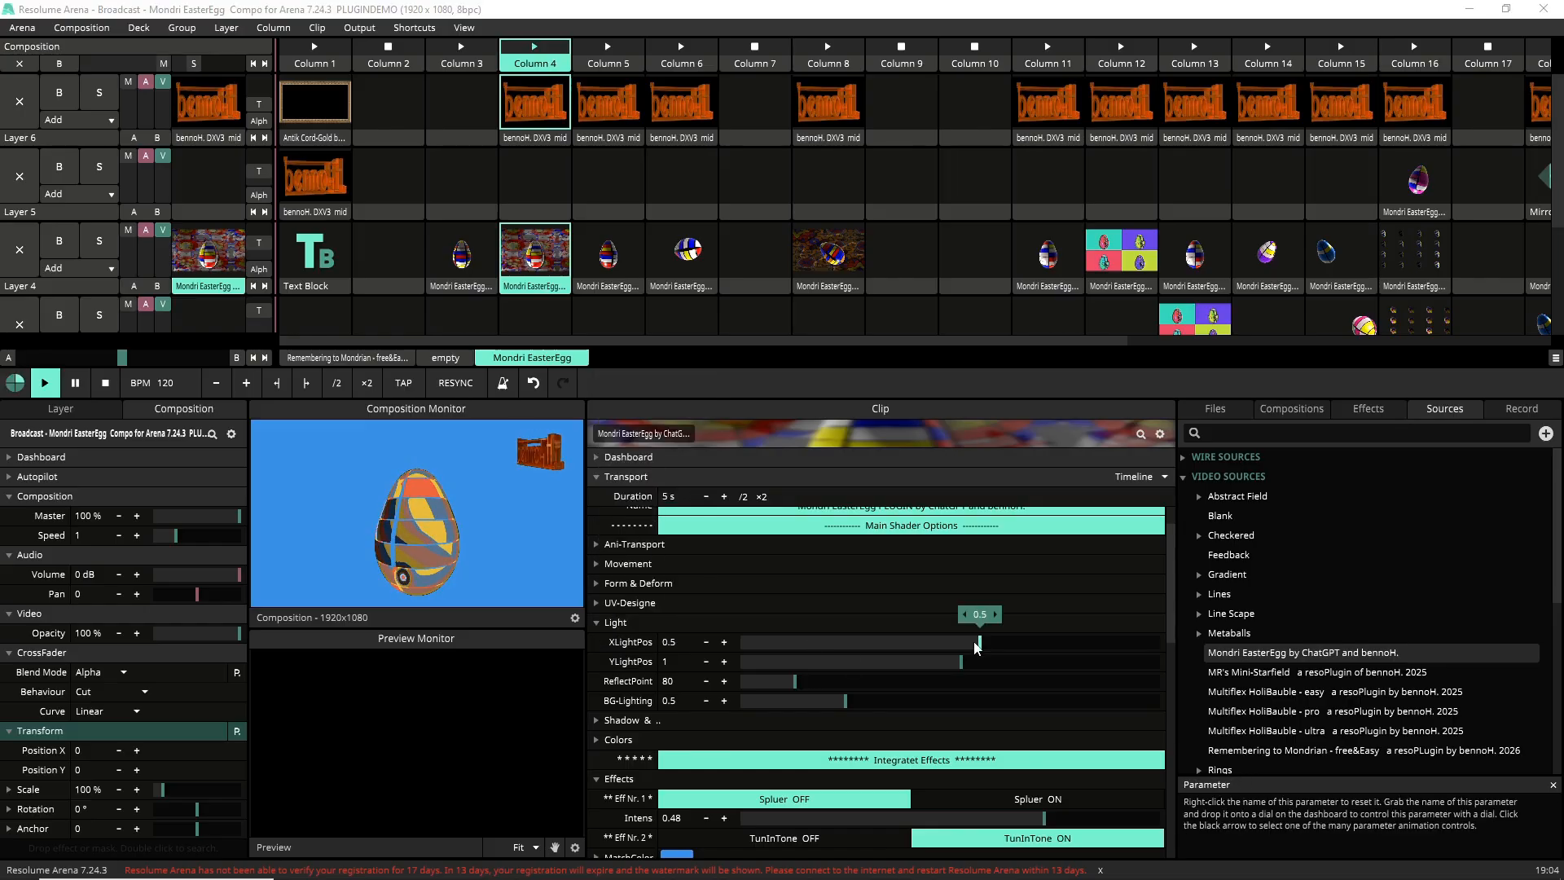
pyautogui.click(598, 644)
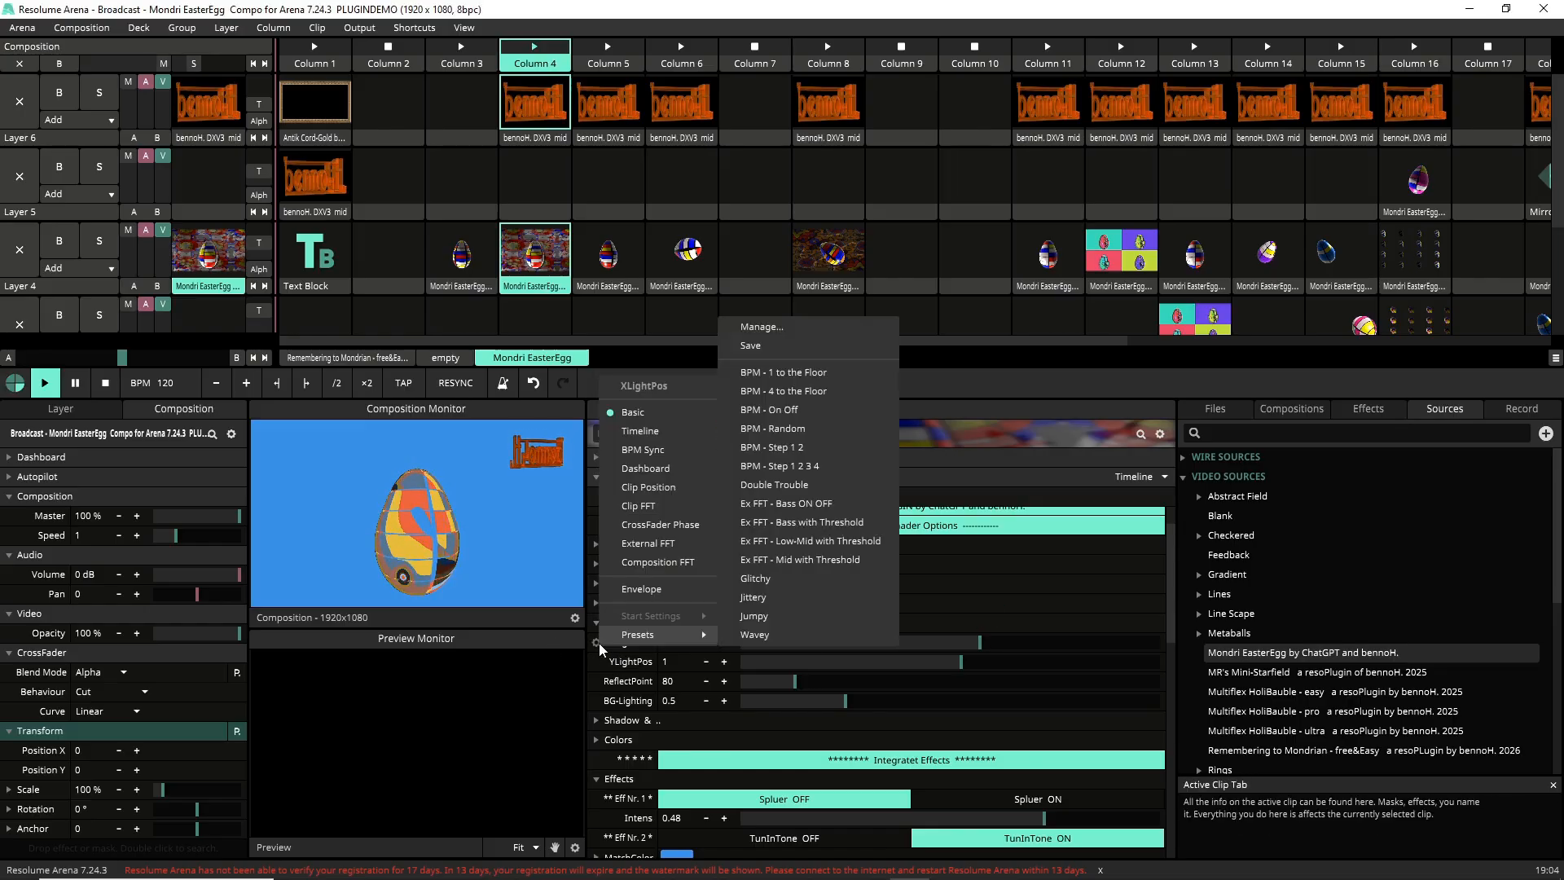
pyautogui.click(640, 431)
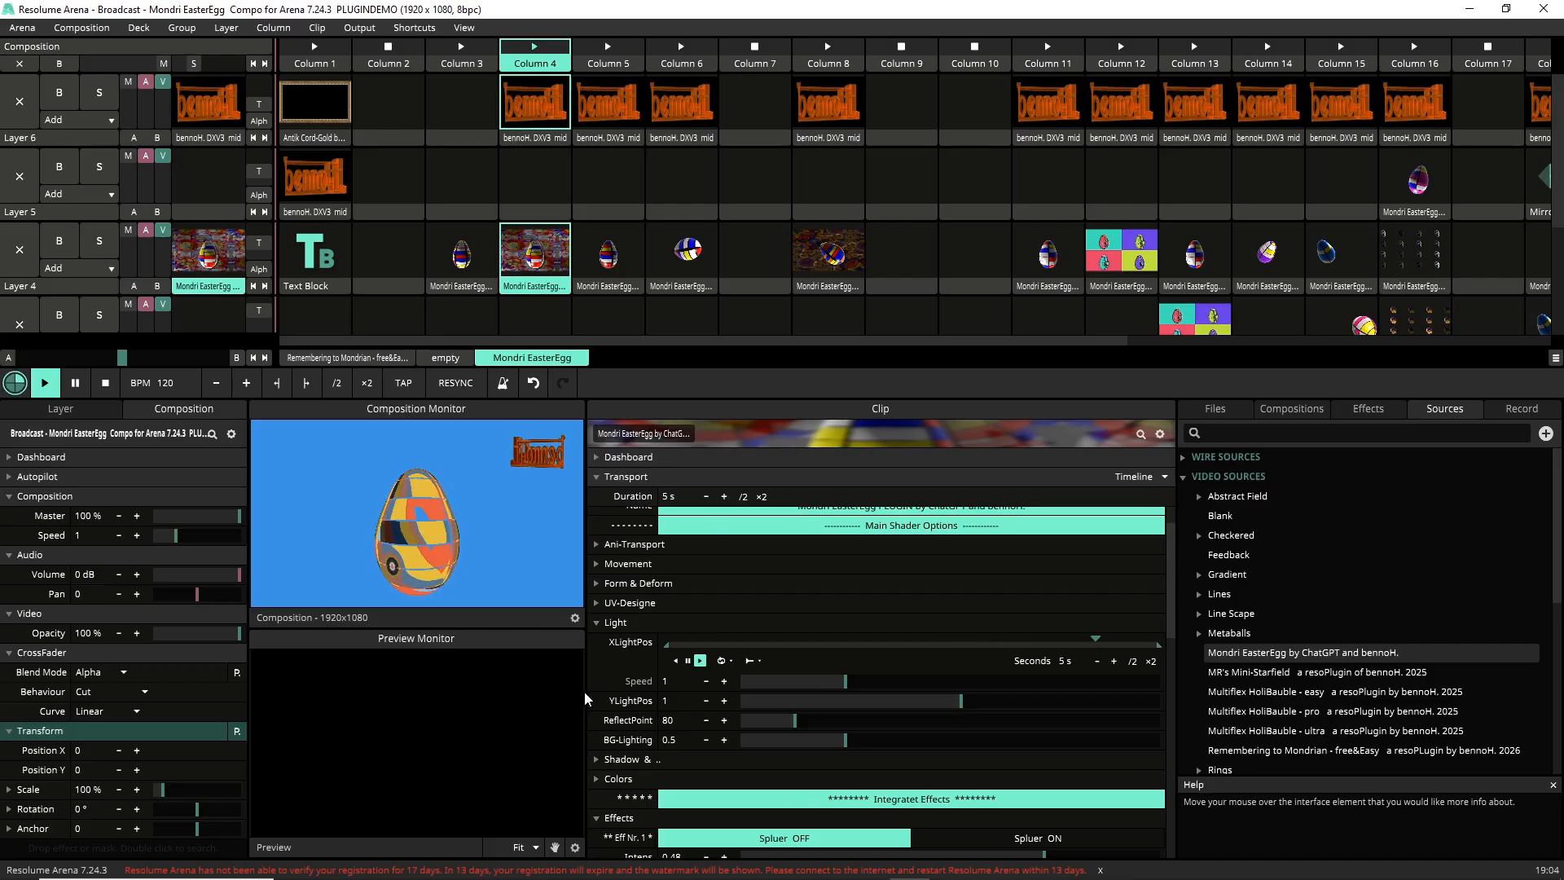
# Step: Make the XLightPos animation bounce and animate the YLightPos light parameter with the Timeline mode in Bounce playback
pyautogui.click(723, 661)
pyautogui.click(745, 694)
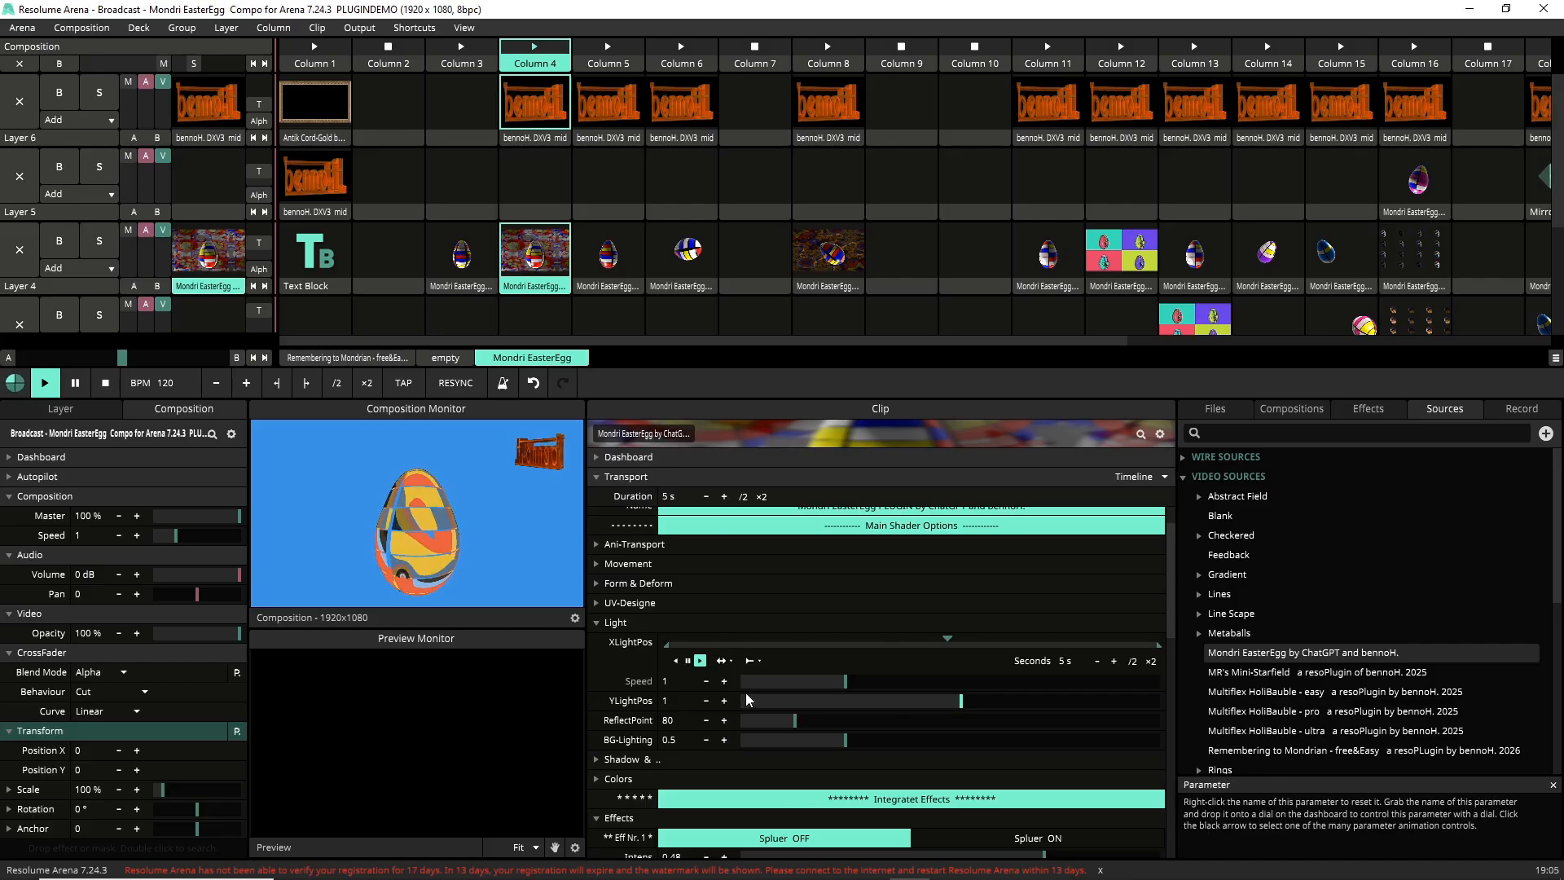
pyautogui.click(597, 701)
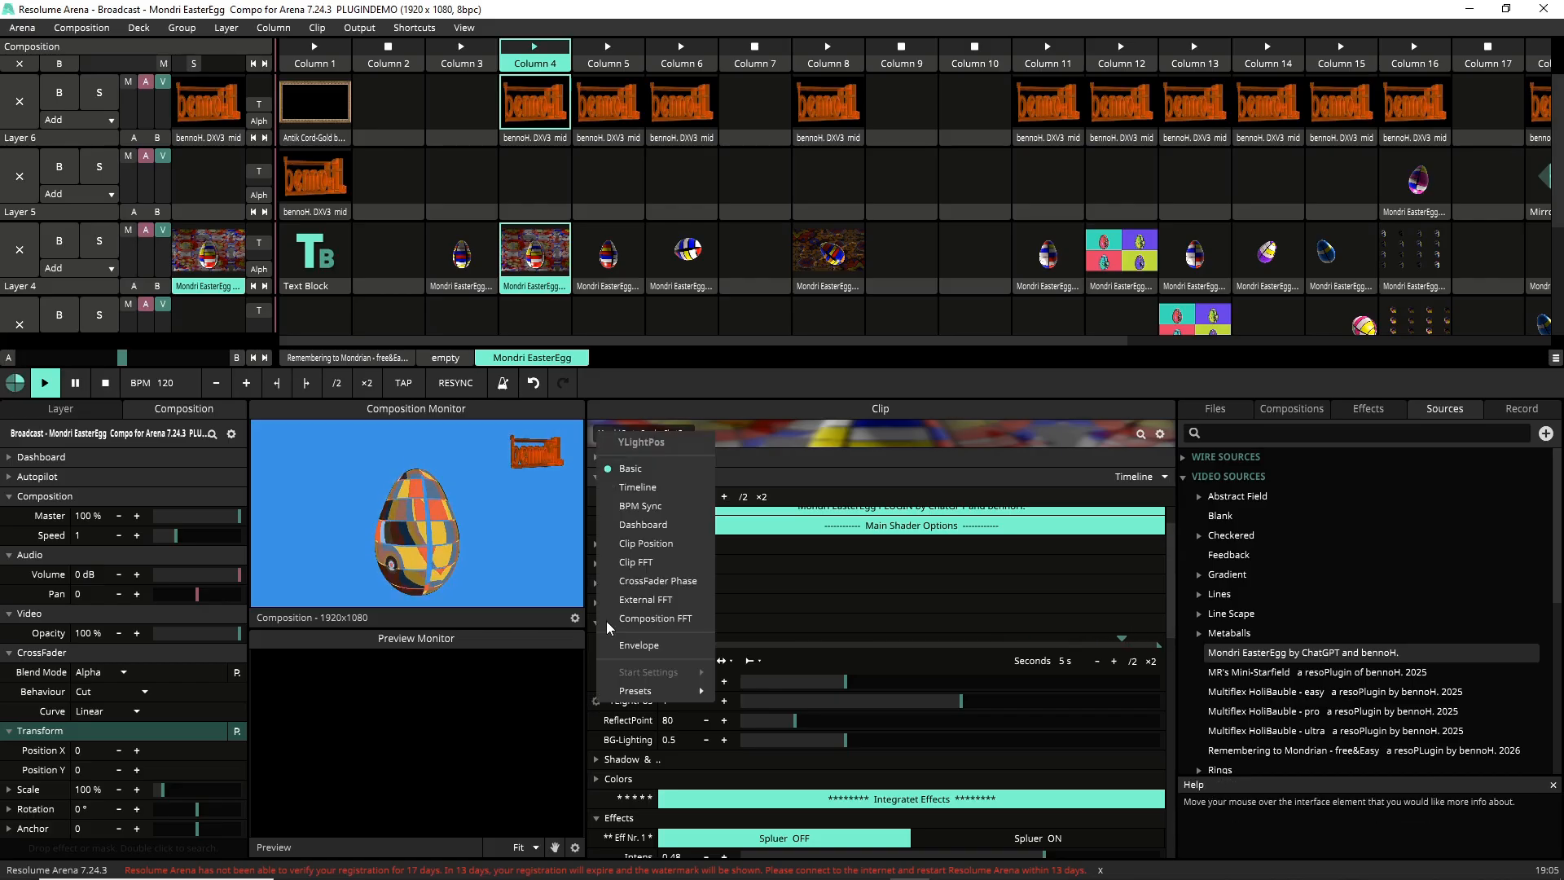
pyautogui.click(634, 487)
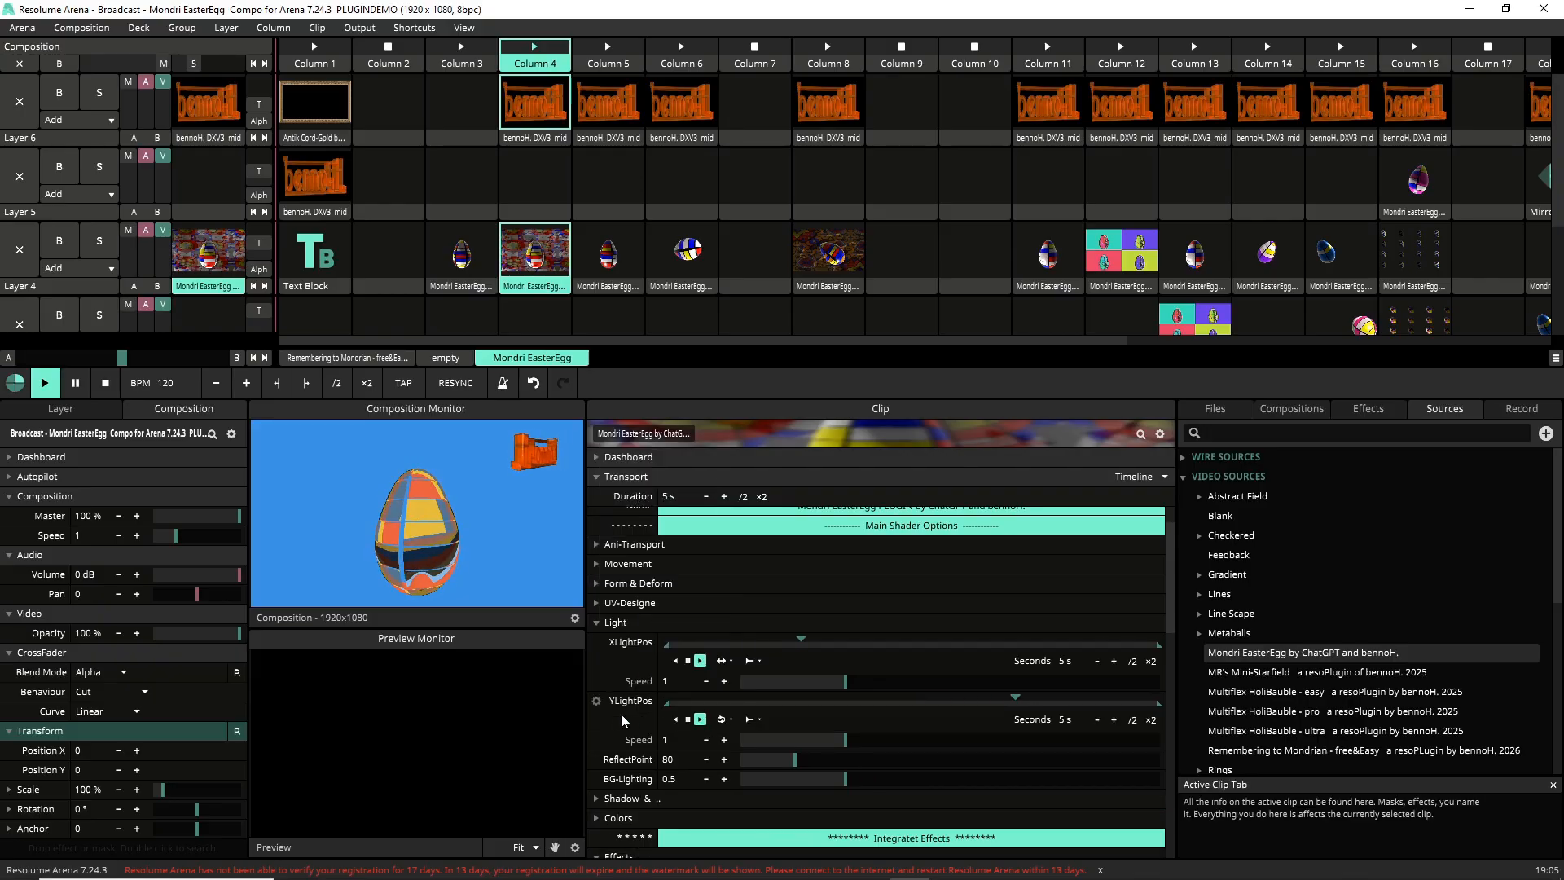
pyautogui.click(722, 718)
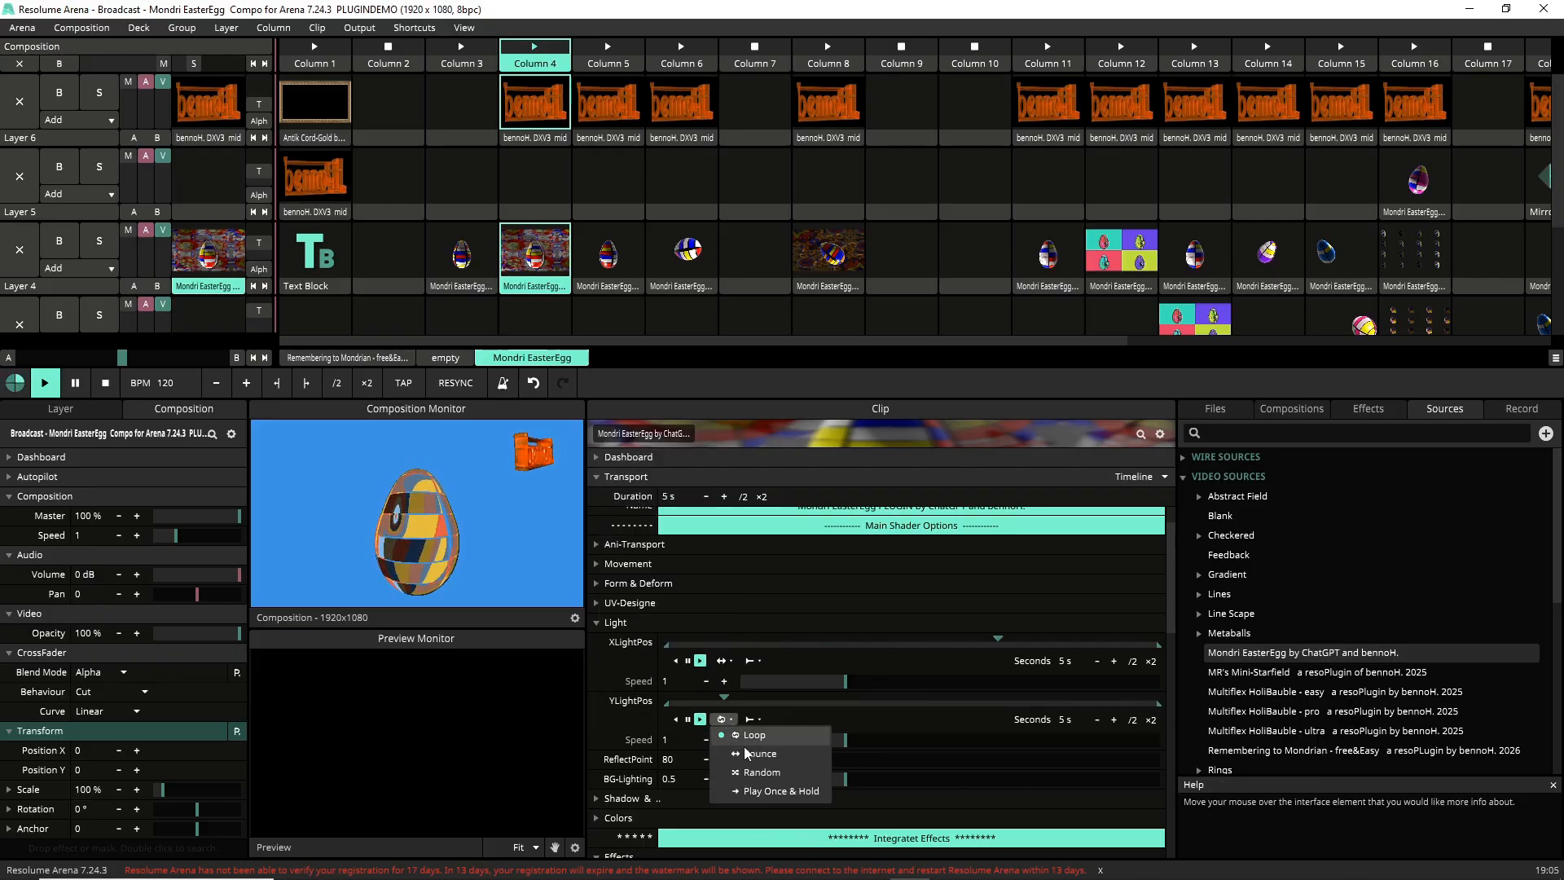
pyautogui.click(745, 752)
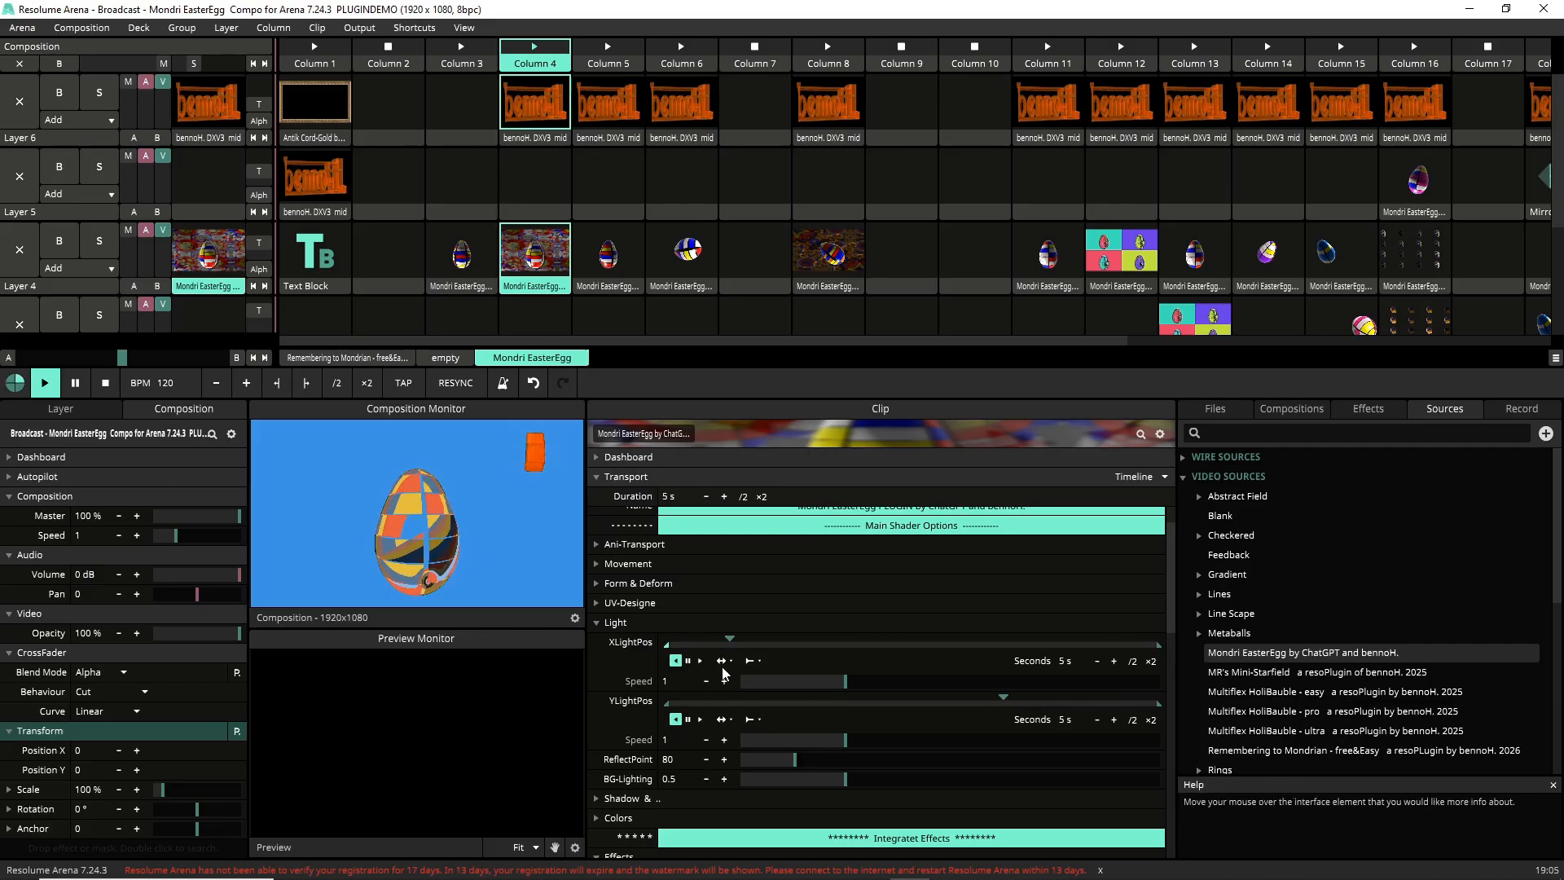
# Step: Set the YLightPos animation speed to 1.23, narrow its range to a duration of 3.447 s and collapse the Light group
pyautogui.moveTo(845, 741)
pyautogui.mouseDown()
pyautogui.moveTo(926, 743)
pyautogui.moveTo(901, 733)
pyautogui.moveTo(834, 761)
pyautogui.moveTo(921, 750)
pyautogui.moveTo(857, 755)
pyautogui.mouseUp()
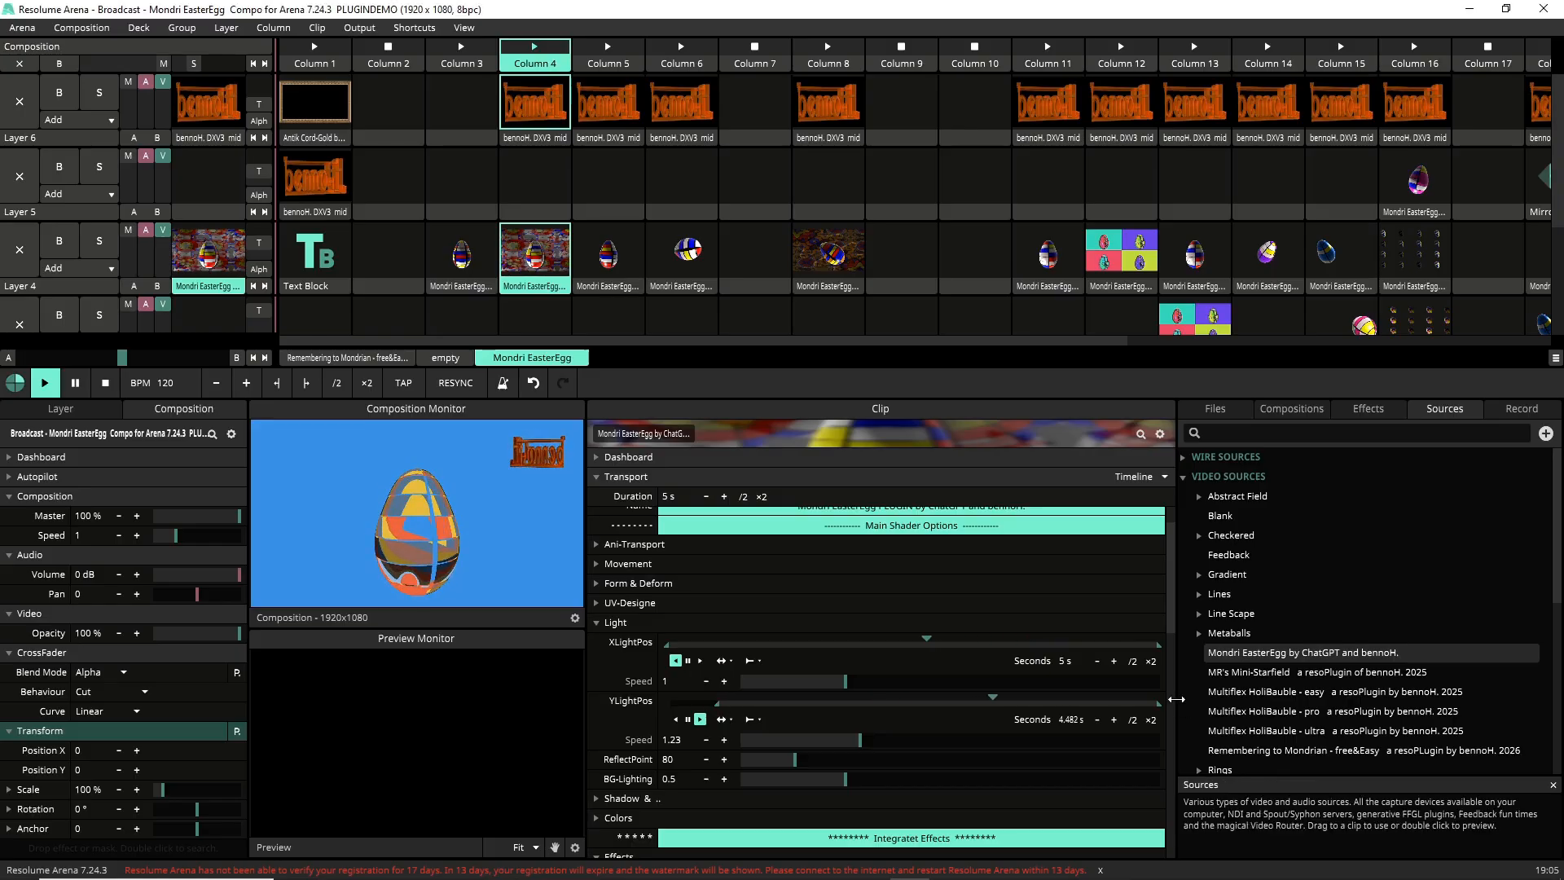
pyautogui.moveTo(1161, 705); pyautogui.dragTo(1114, 714)
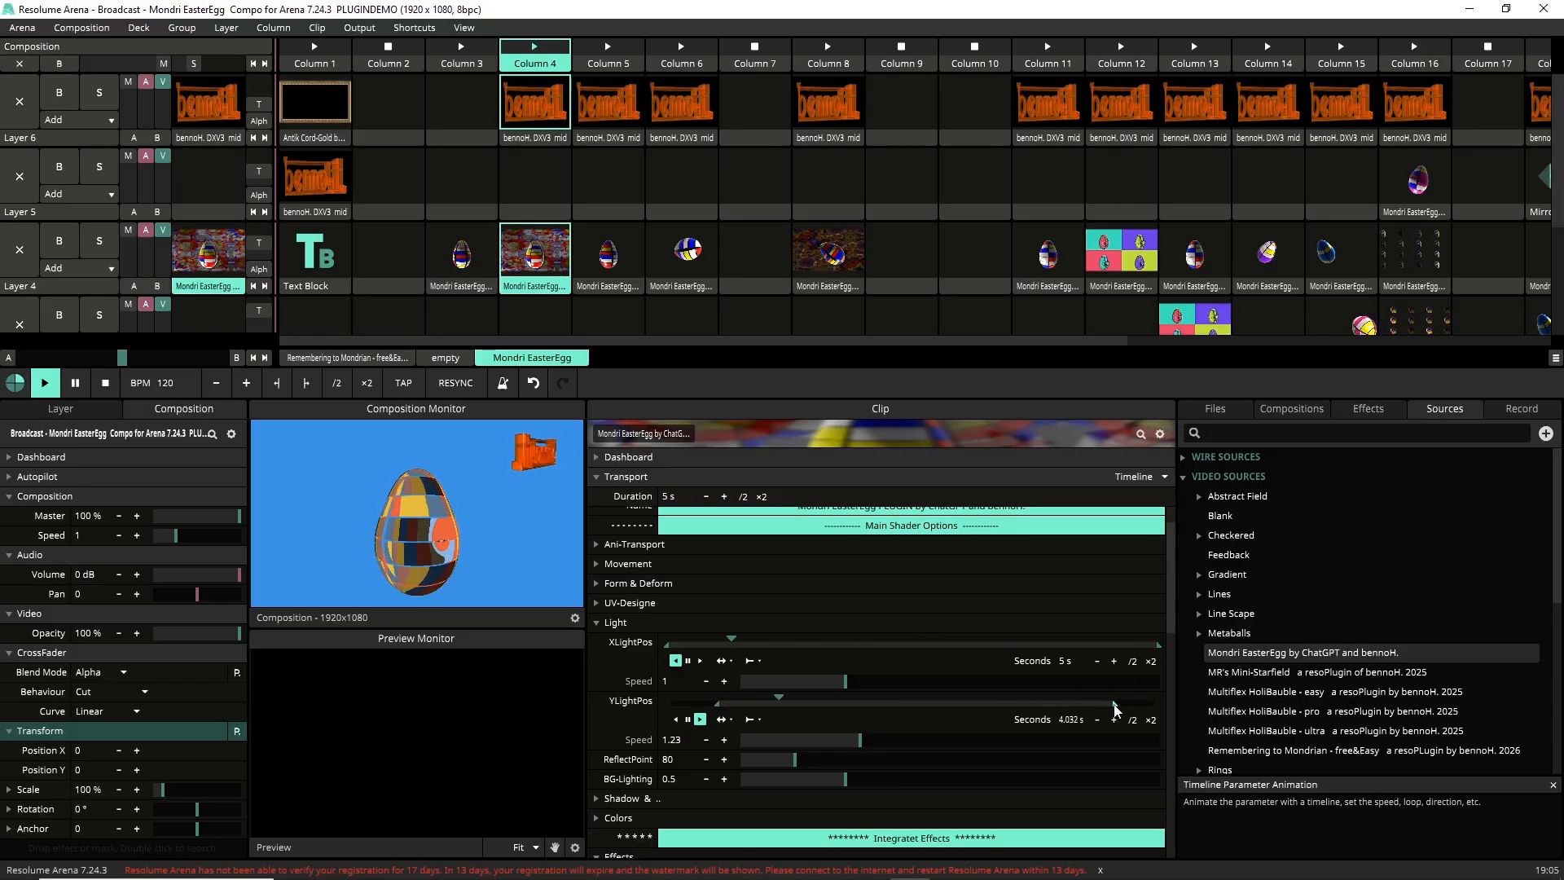
pyautogui.moveTo(1115, 704); pyautogui.dragTo(1076, 702)
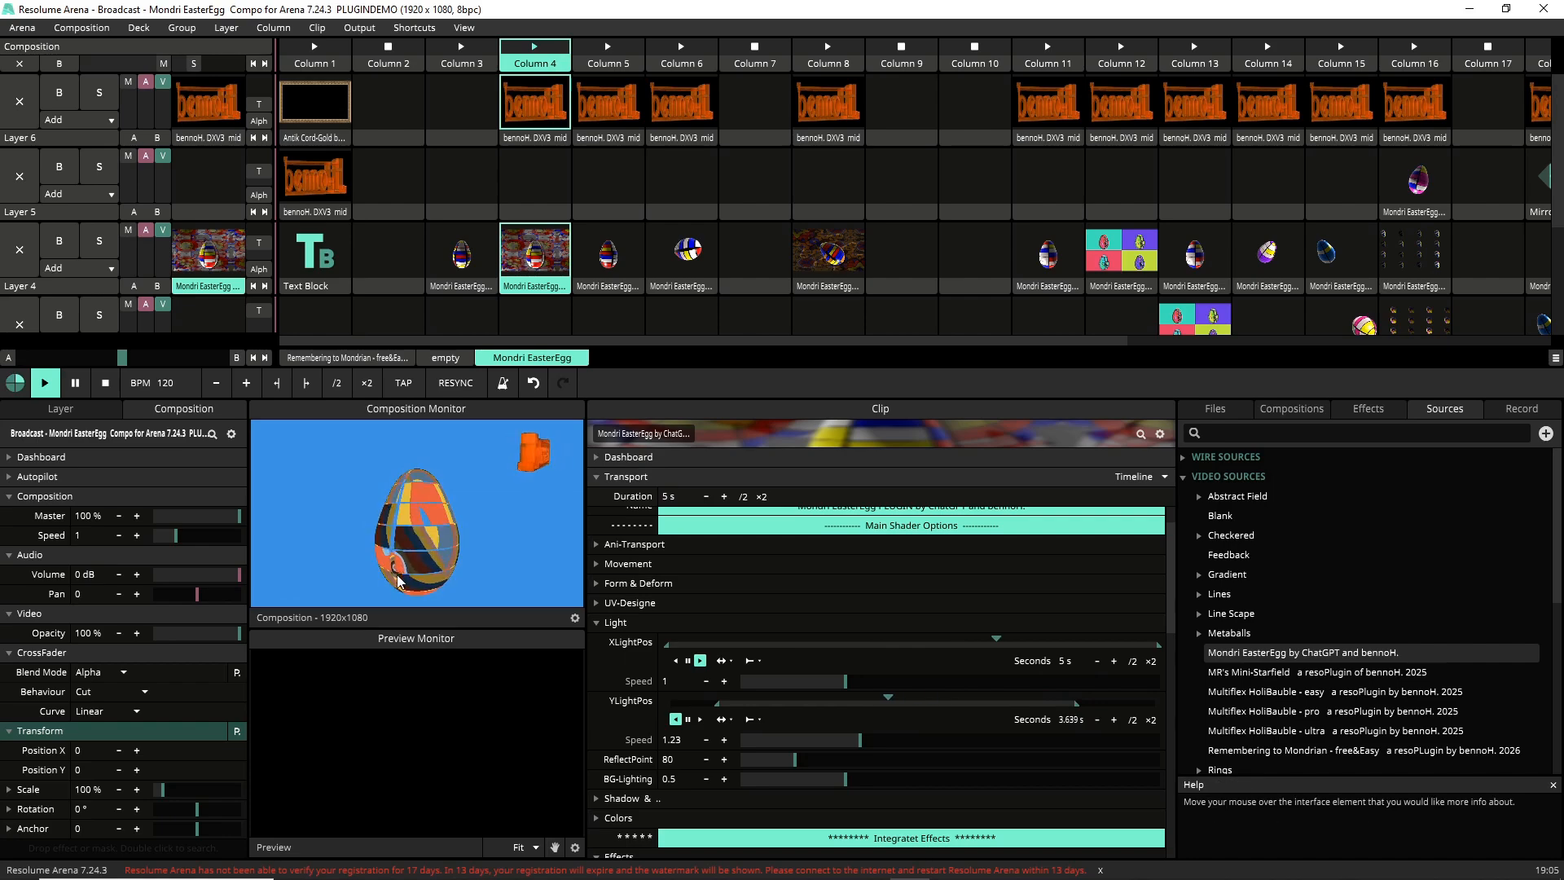
pyautogui.moveTo(1076, 703); pyautogui.dragTo(1058, 702)
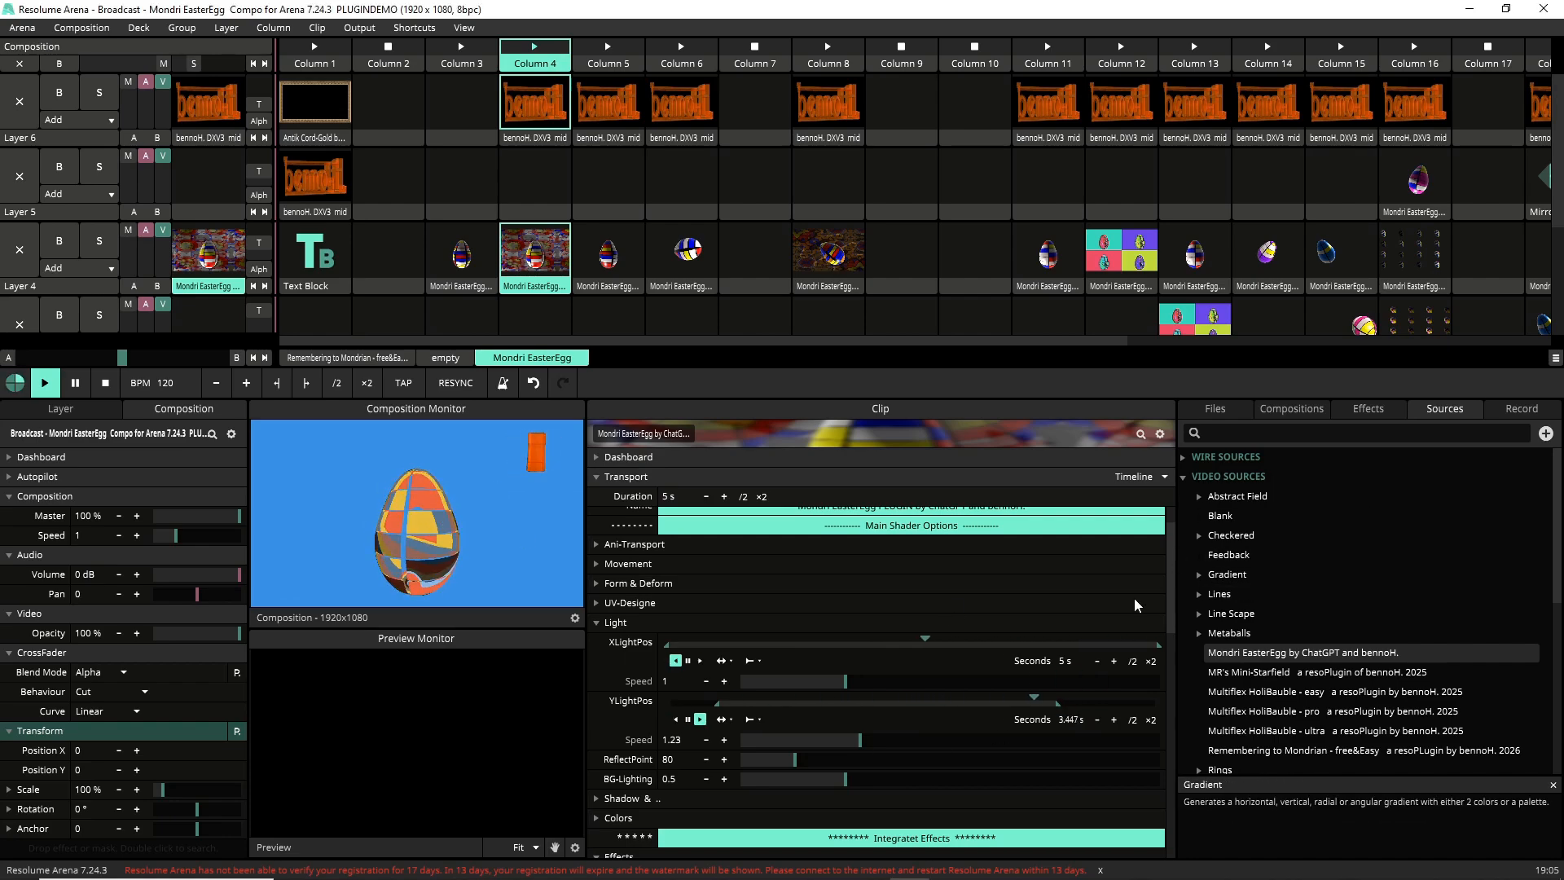
pyautogui.click(595, 622)
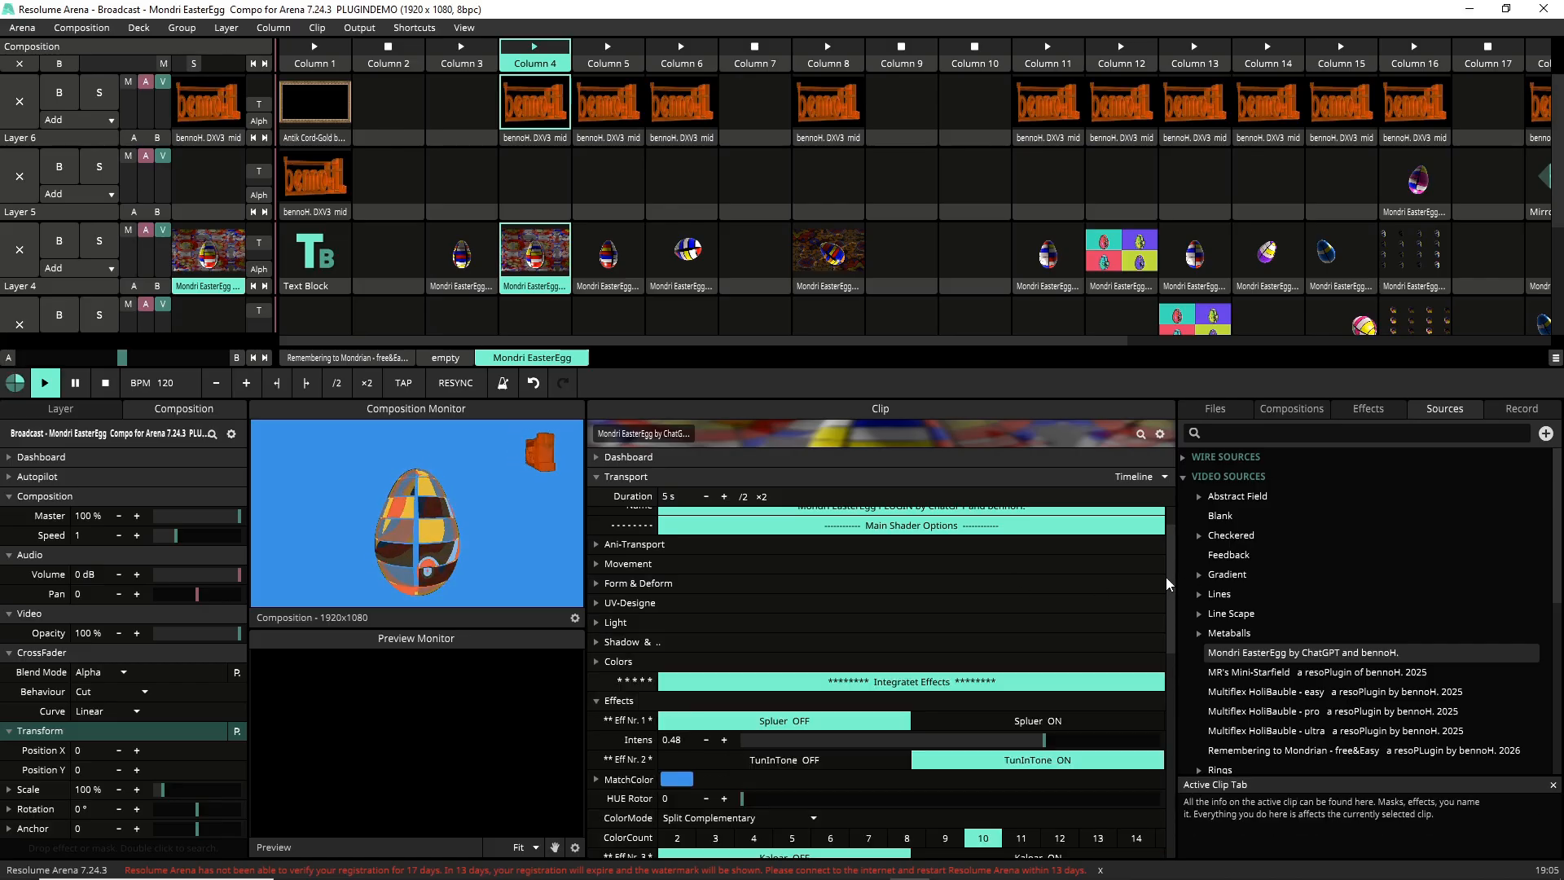
# Step: Try the Timeline animation on the HUE Rotor of the TunInTone effect, return it to Basic and reset the value to 0
pyautogui.moveTo(1168, 575); pyautogui.dragTo(1160, 657)
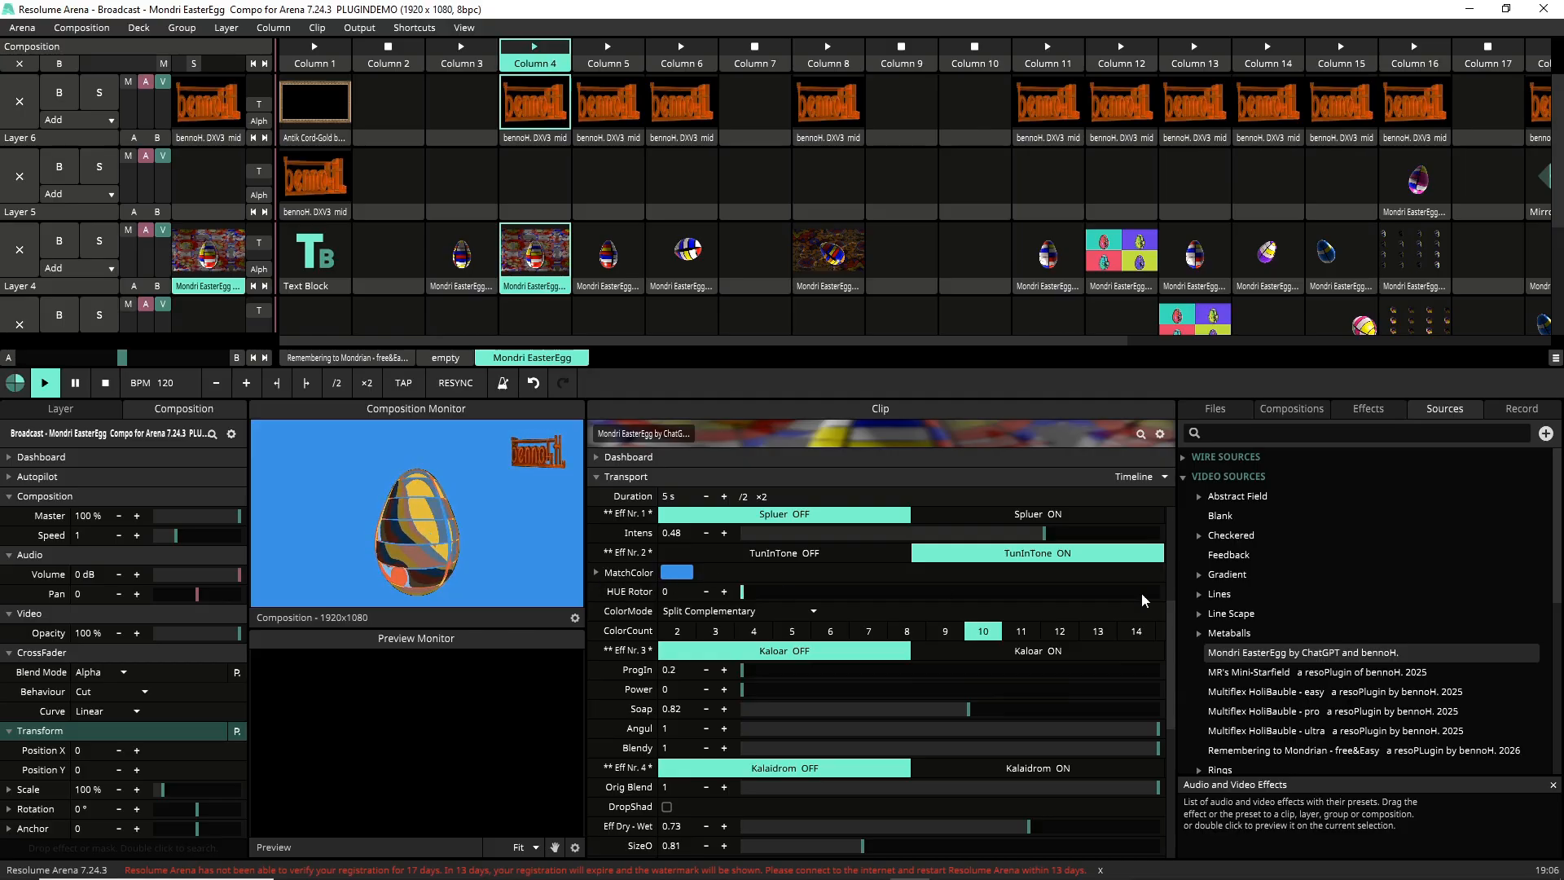
pyautogui.moveTo(1170, 624); pyautogui.dragTo(1172, 610)
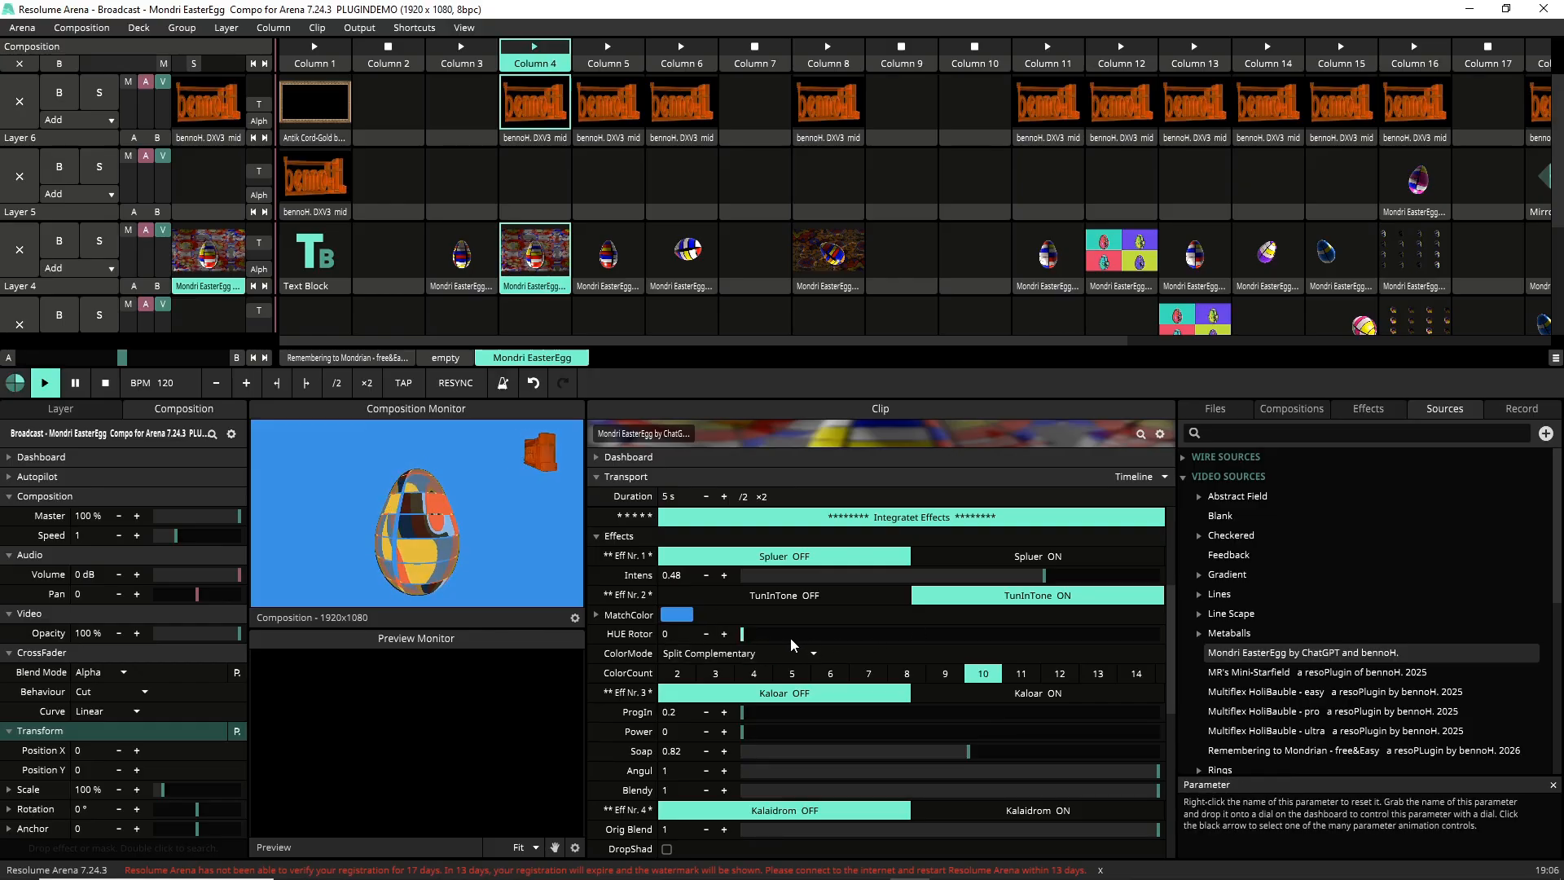
pyautogui.moveTo(743, 636); pyautogui.dragTo(688, 646)
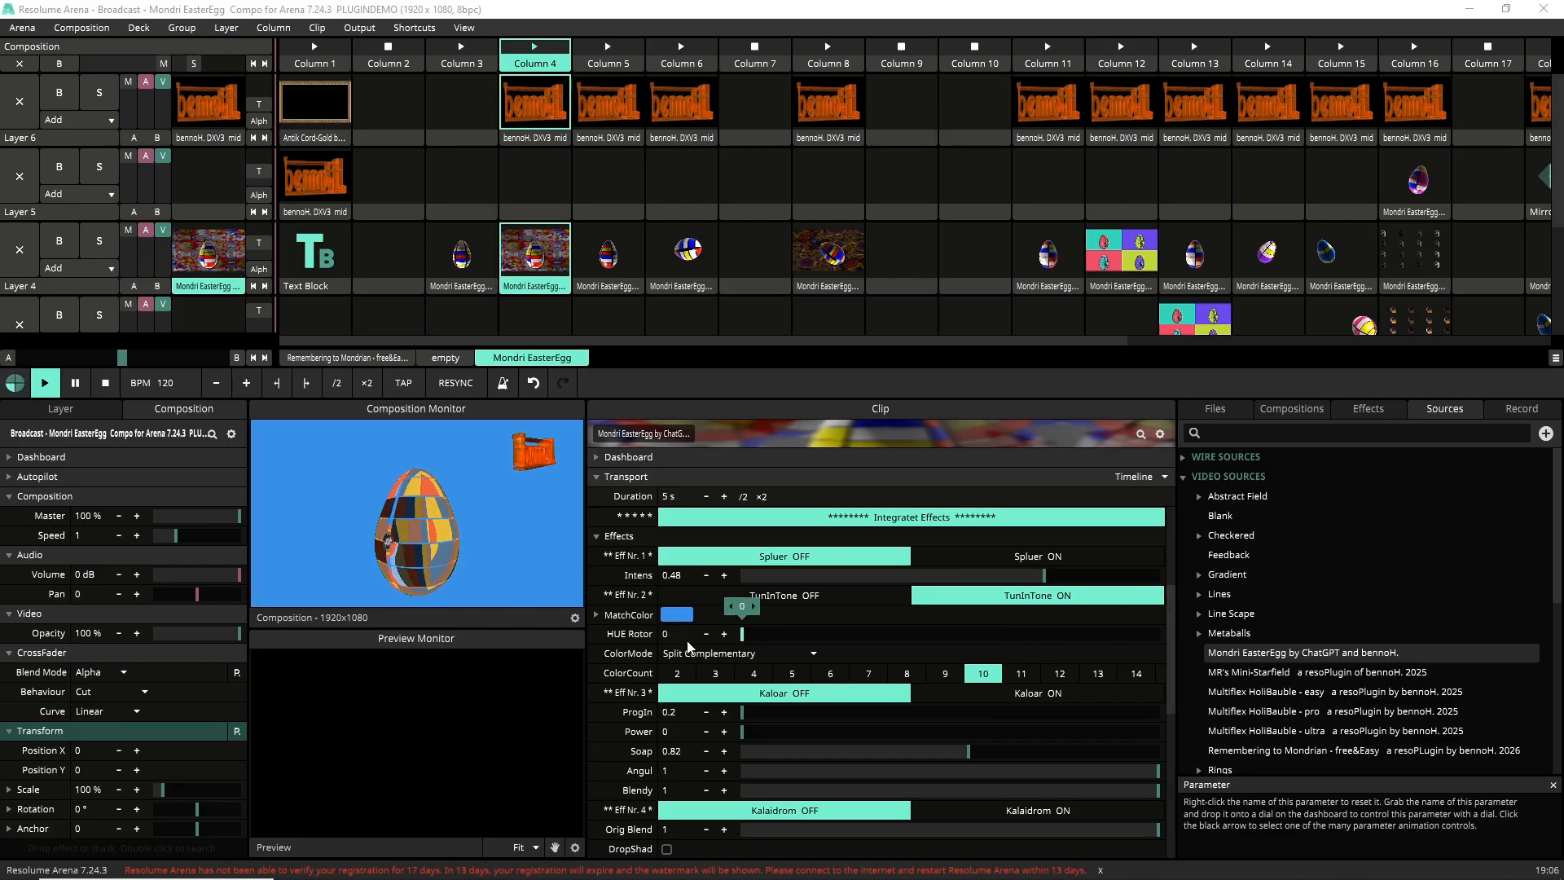
pyautogui.click(595, 635)
pyautogui.click(621, 429)
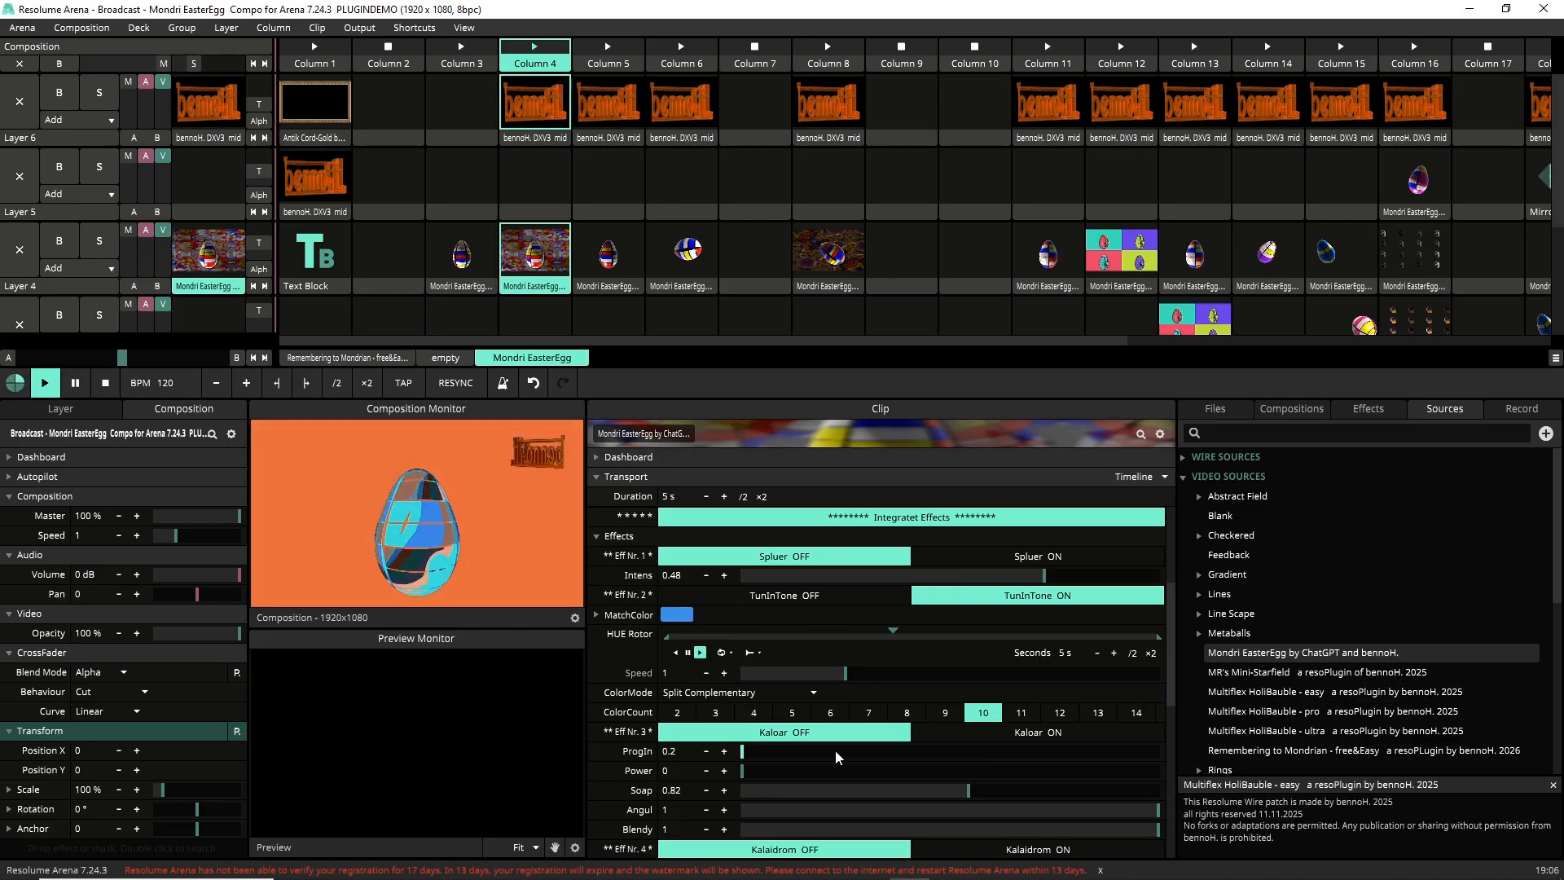
pyautogui.click(597, 634)
pyautogui.click(612, 379)
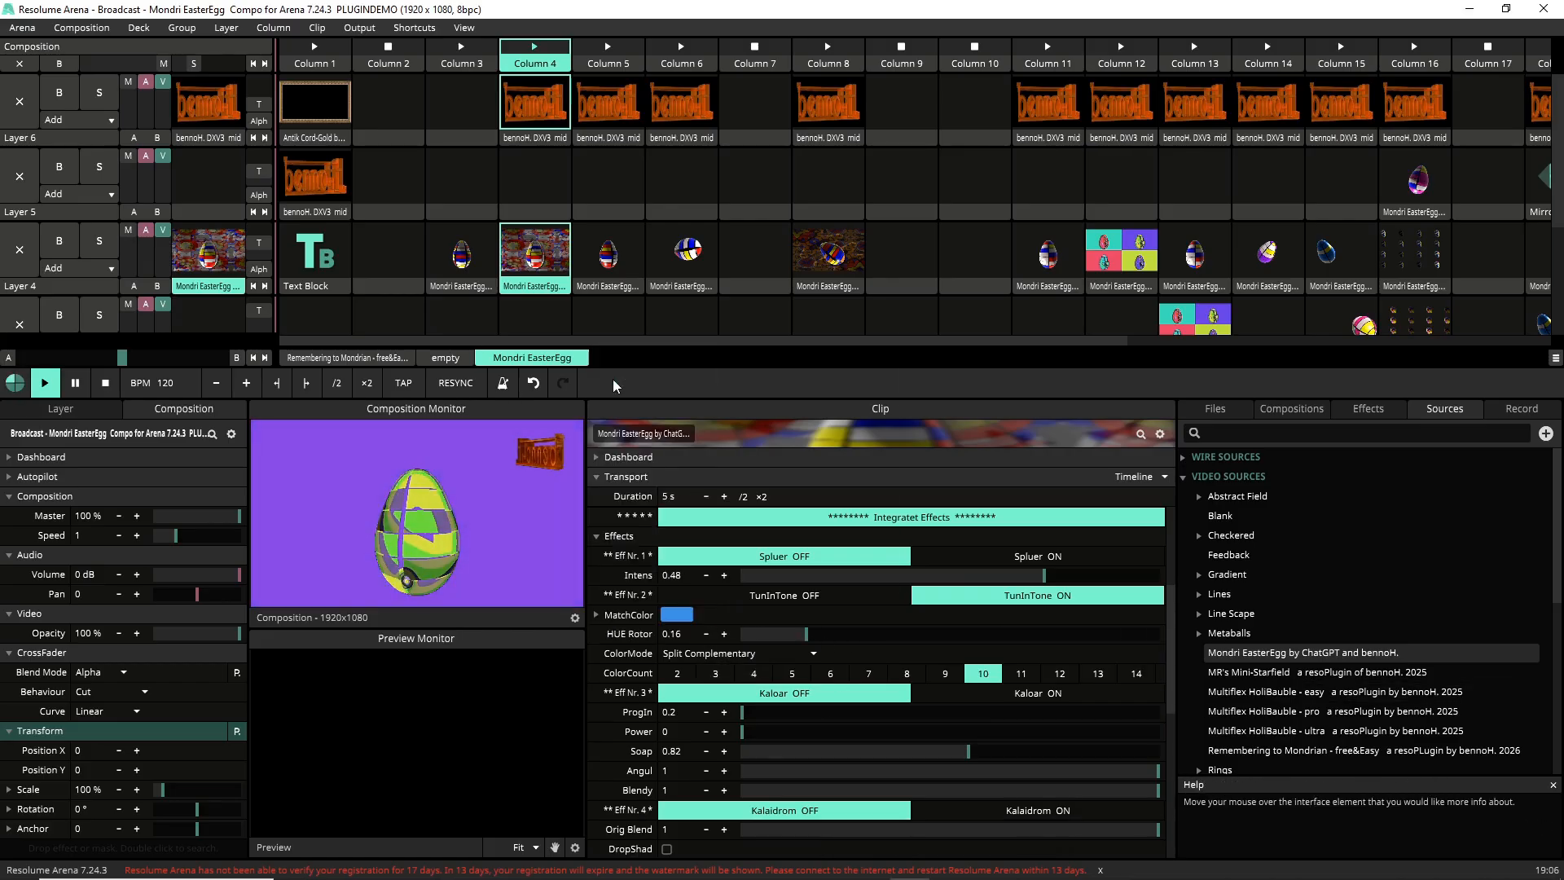
pyautogui.doubleClick(808, 634)
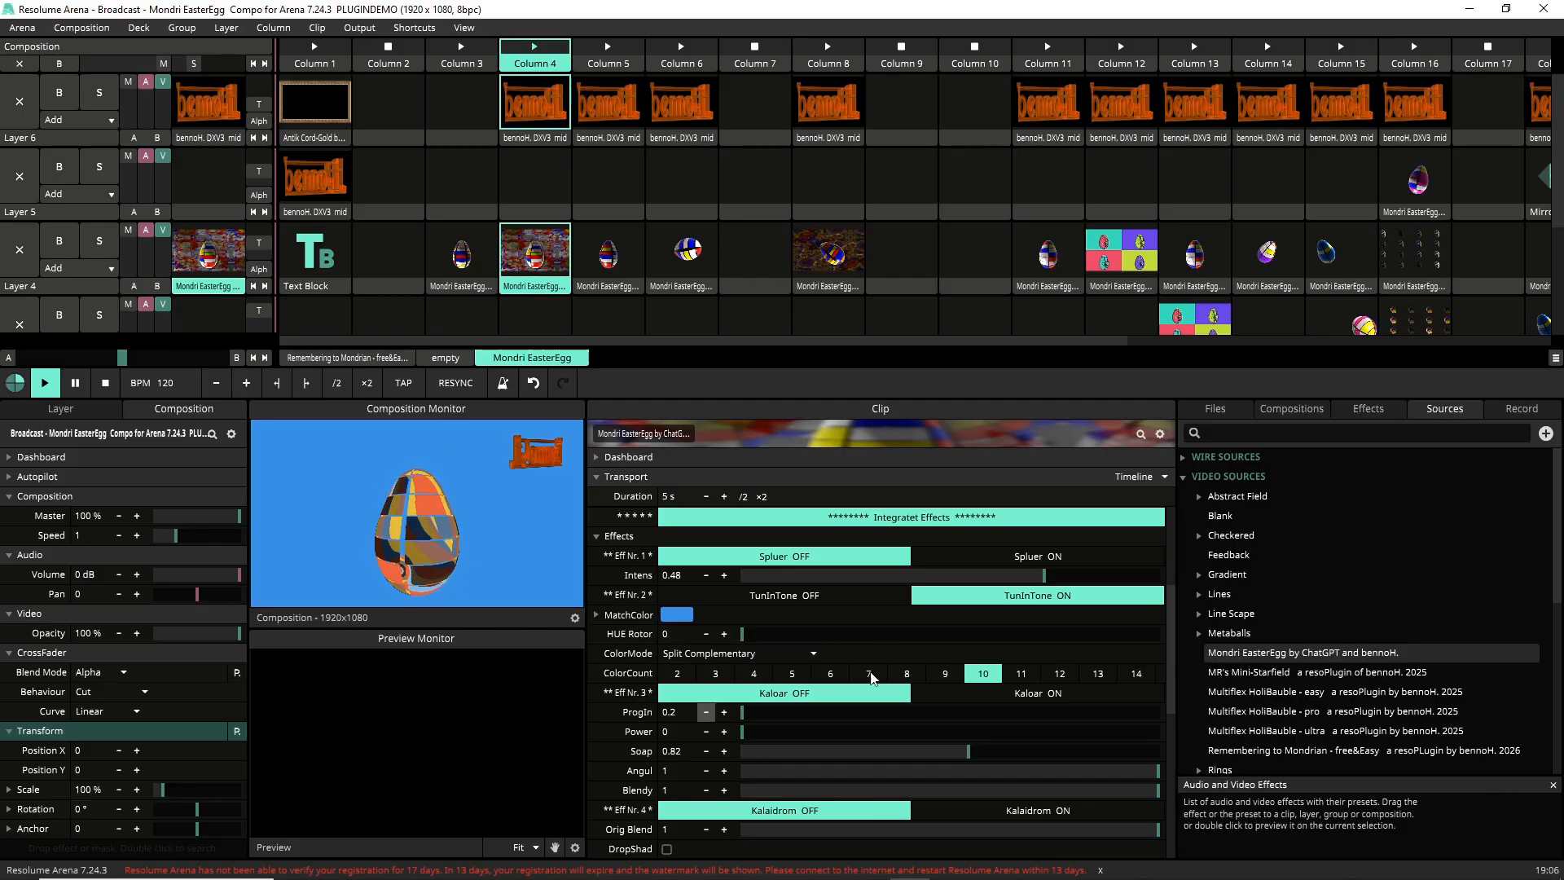
# Step: View the MatchColor picker and try the Basic Complementary ColorMode before returning to Split Complementary
pyautogui.click(676, 621)
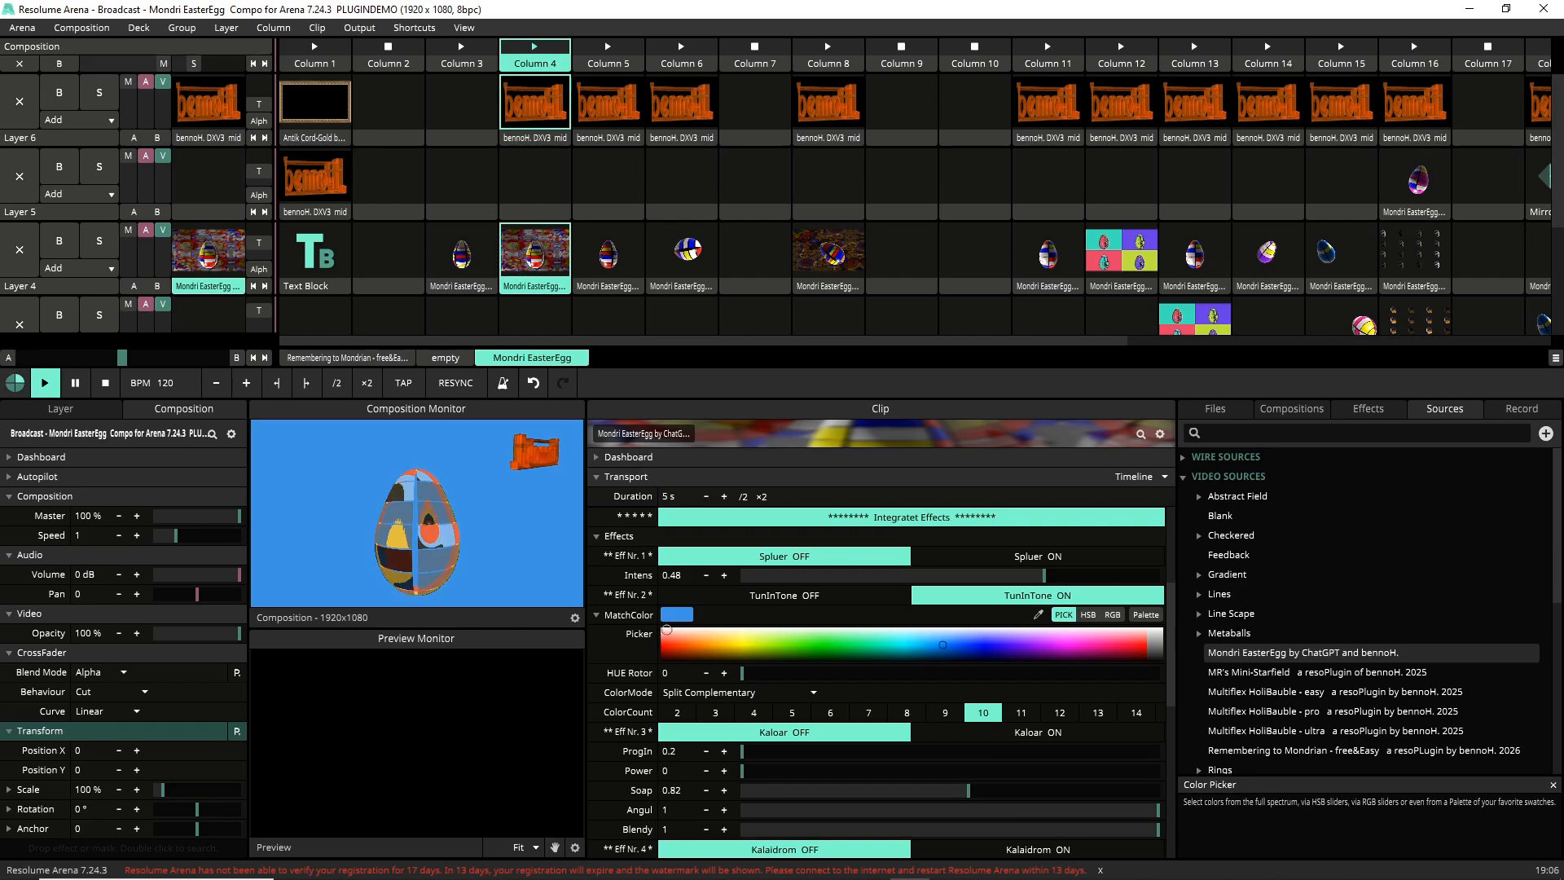
pyautogui.click(597, 615)
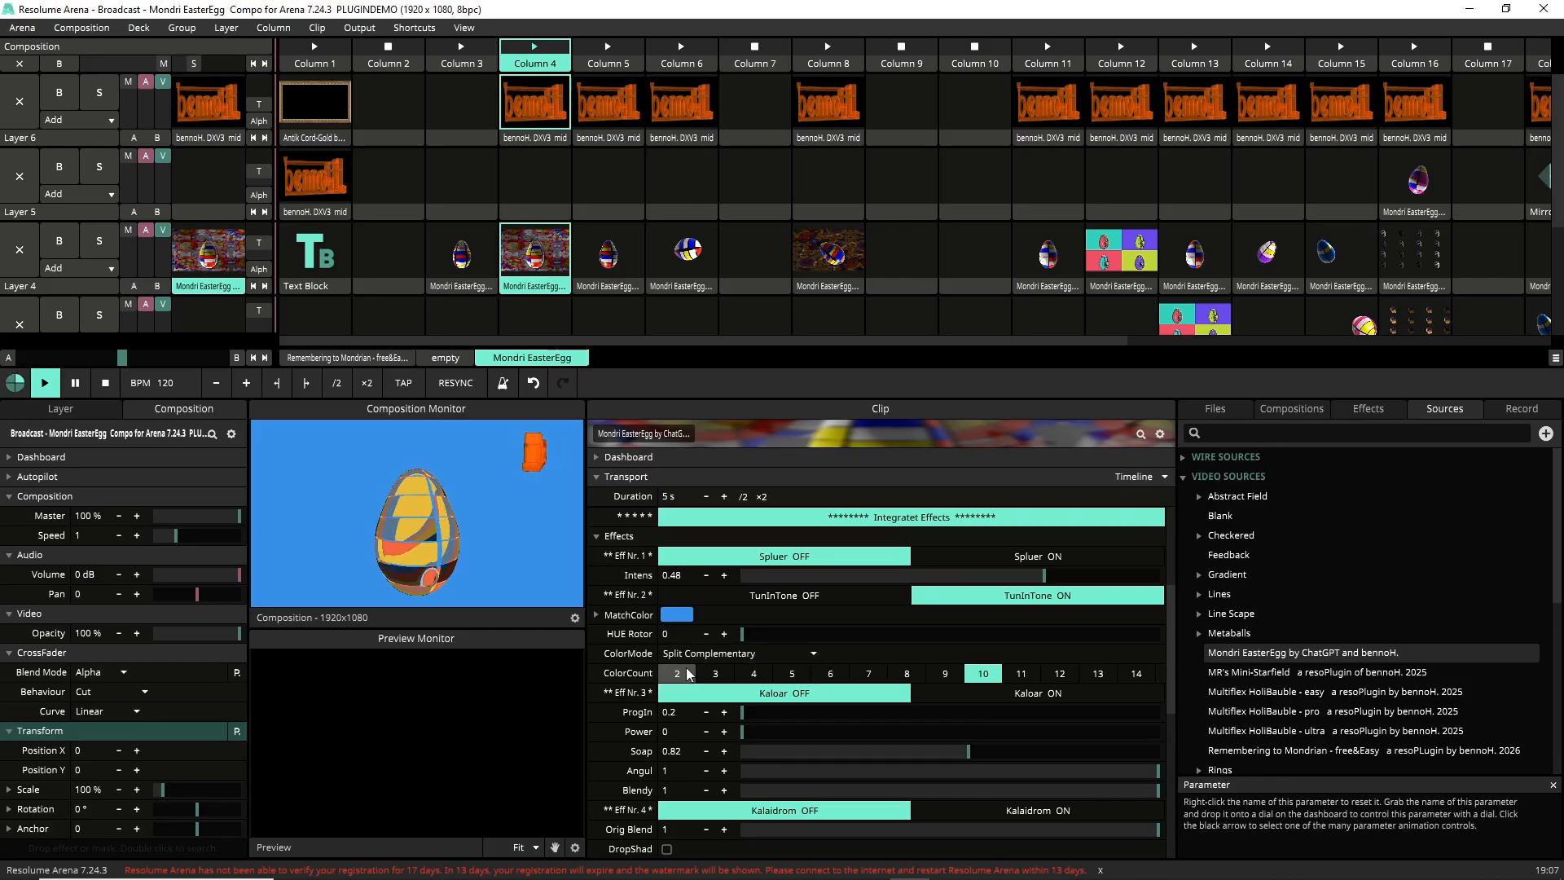
pyautogui.click(747, 655)
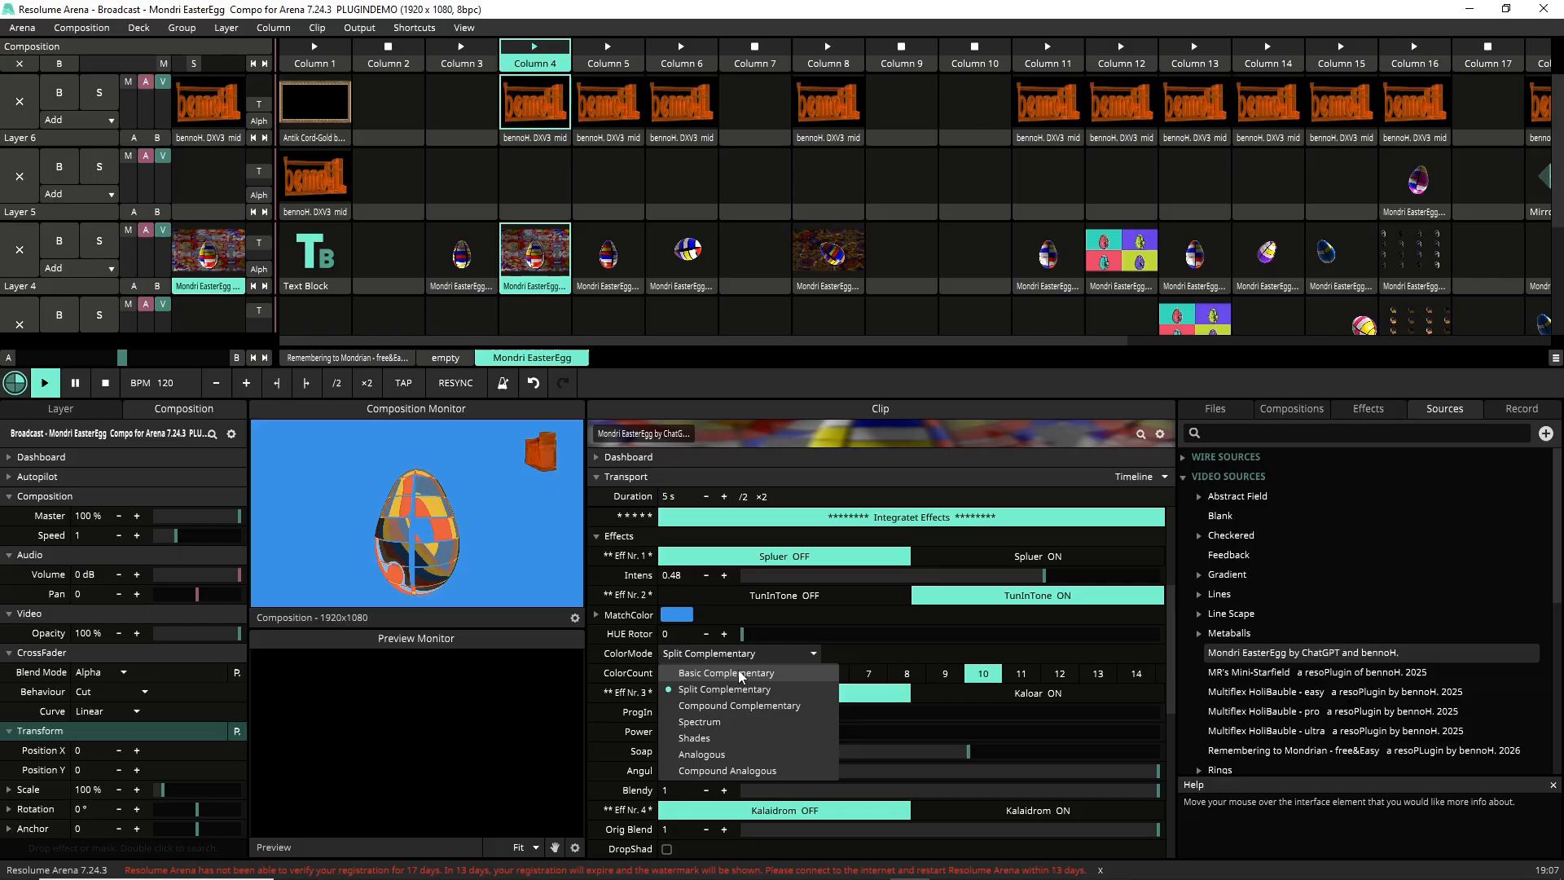
pyautogui.click(740, 673)
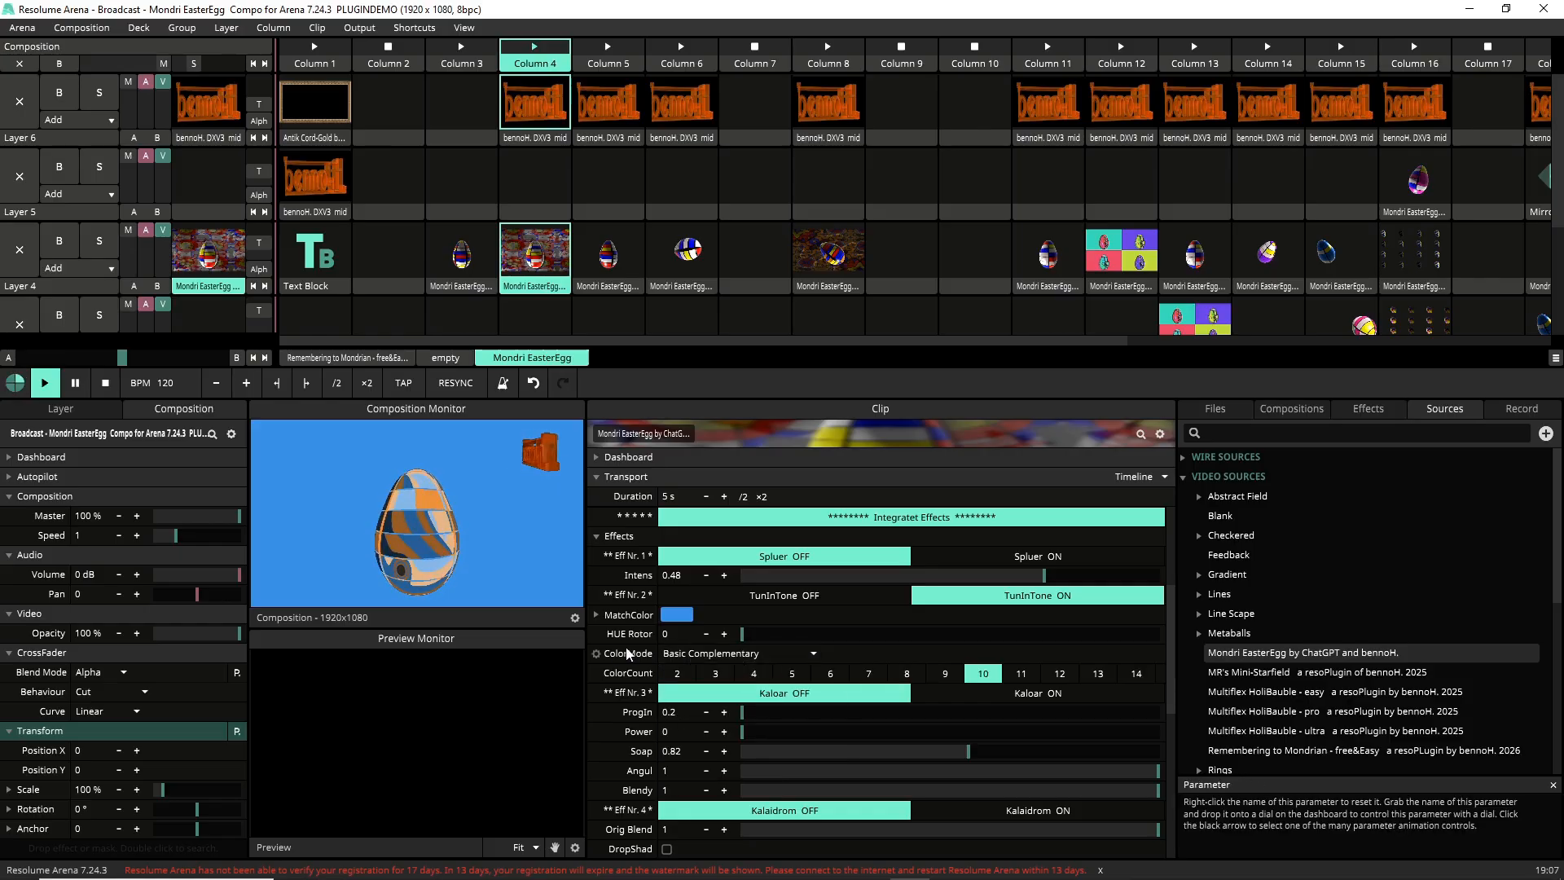
pyautogui.click(717, 653)
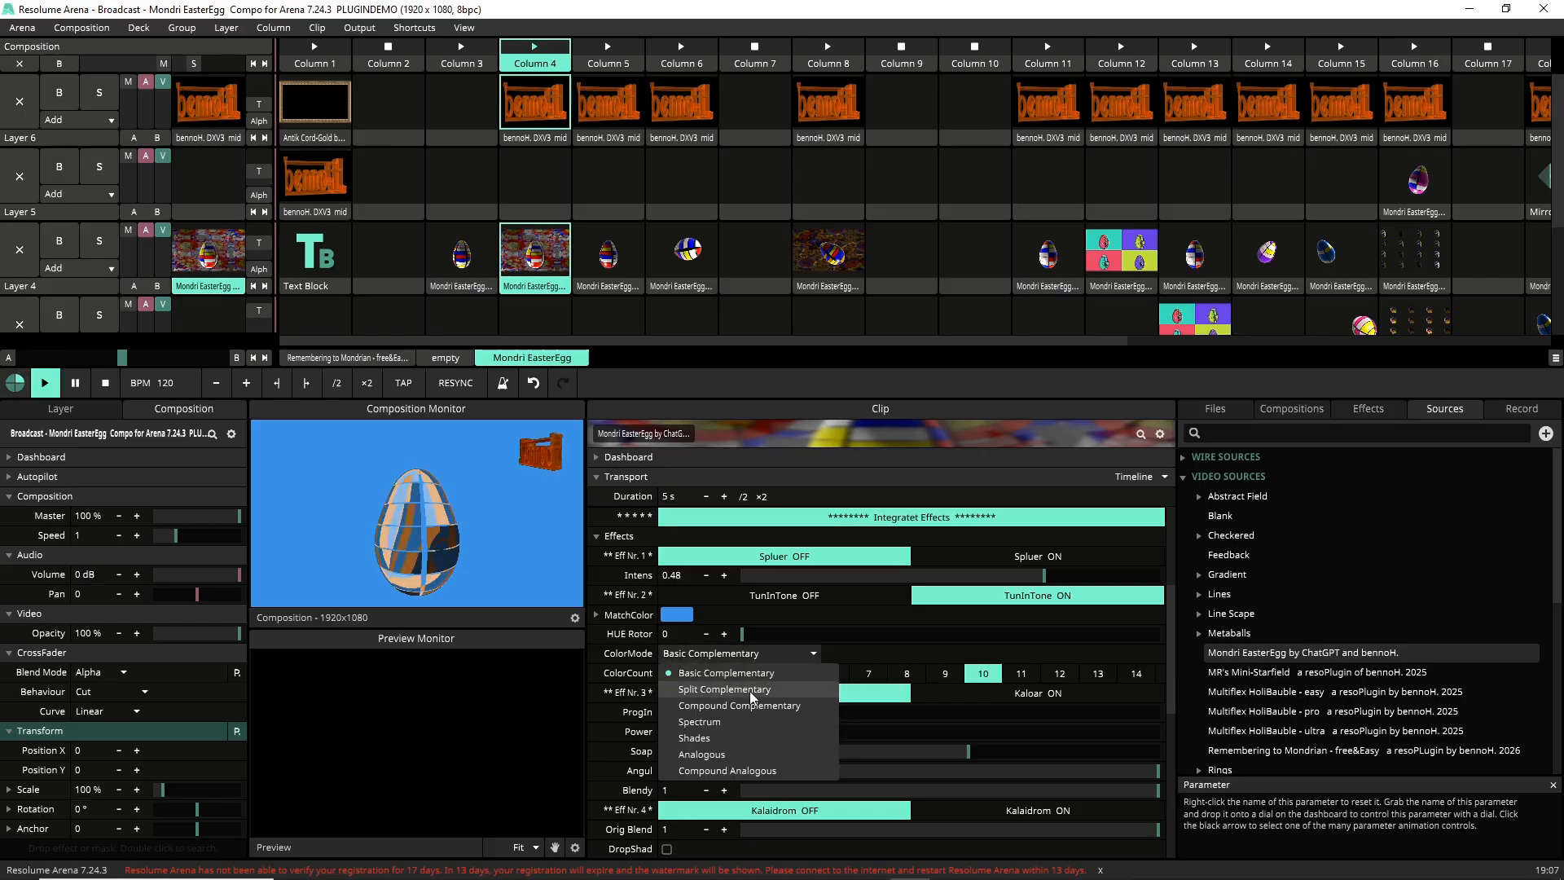
pyautogui.click(750, 691)
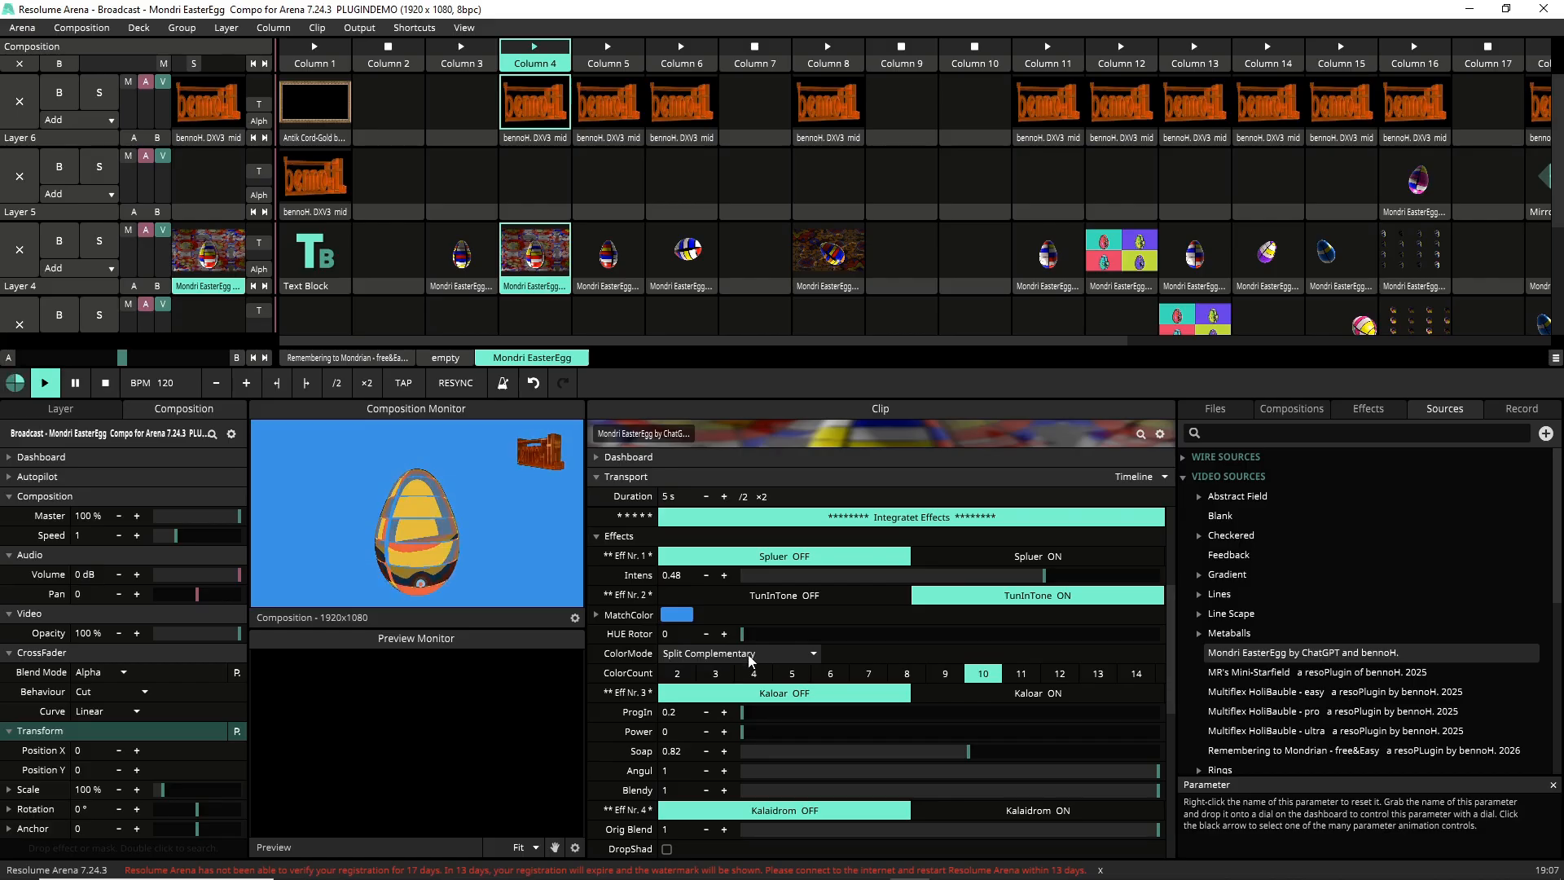
# Step: Try the Compound Complementary and Shades color modes of the TunInTone effect and return to Split Complementary
pyautogui.click(750, 655)
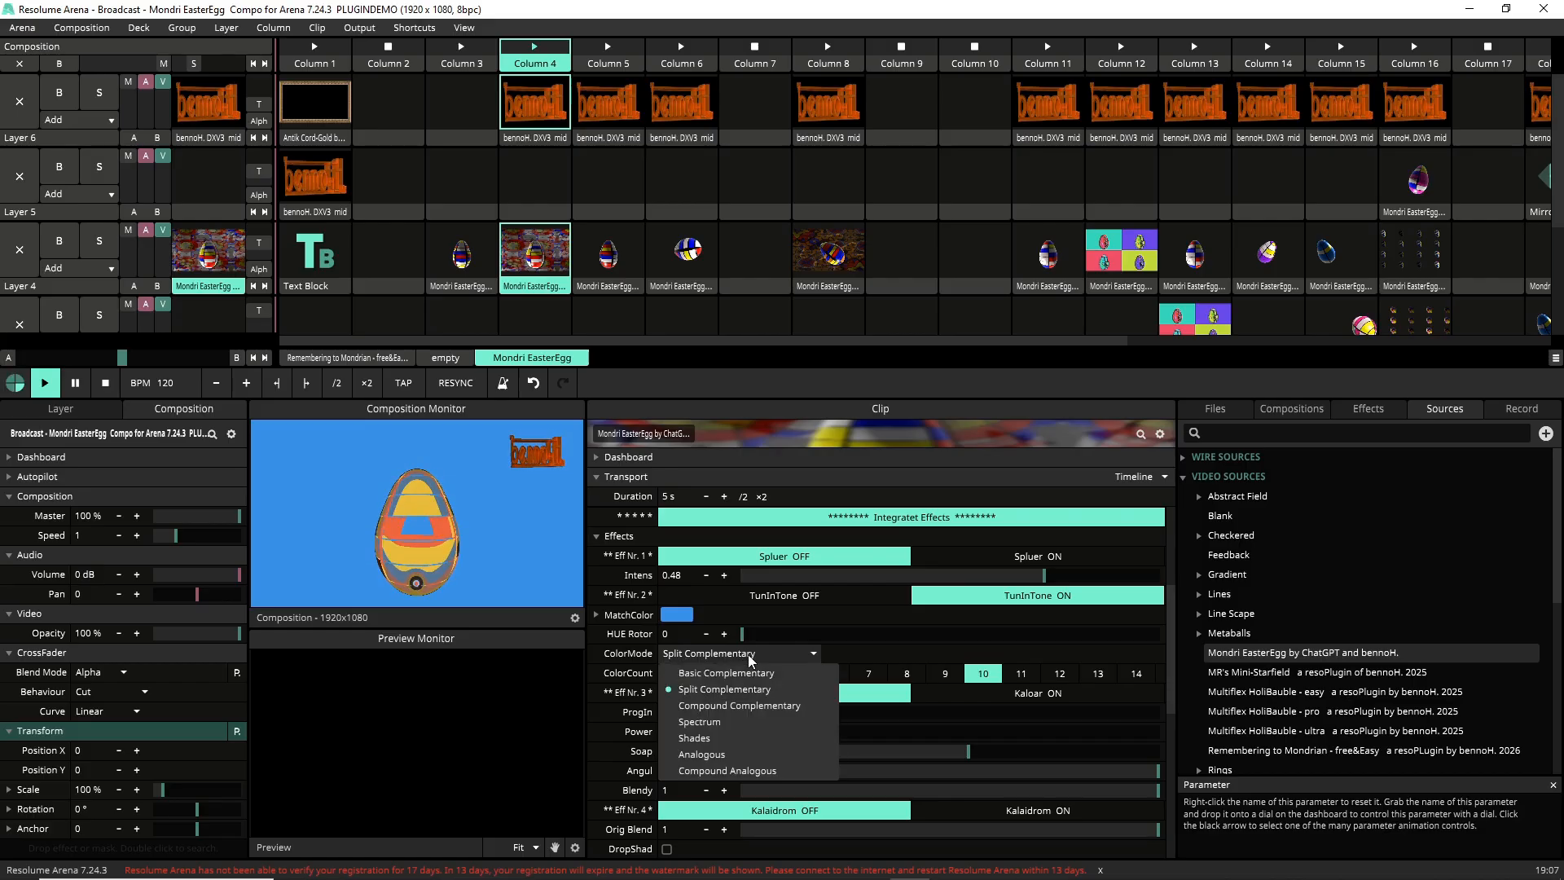
pyautogui.click(745, 704)
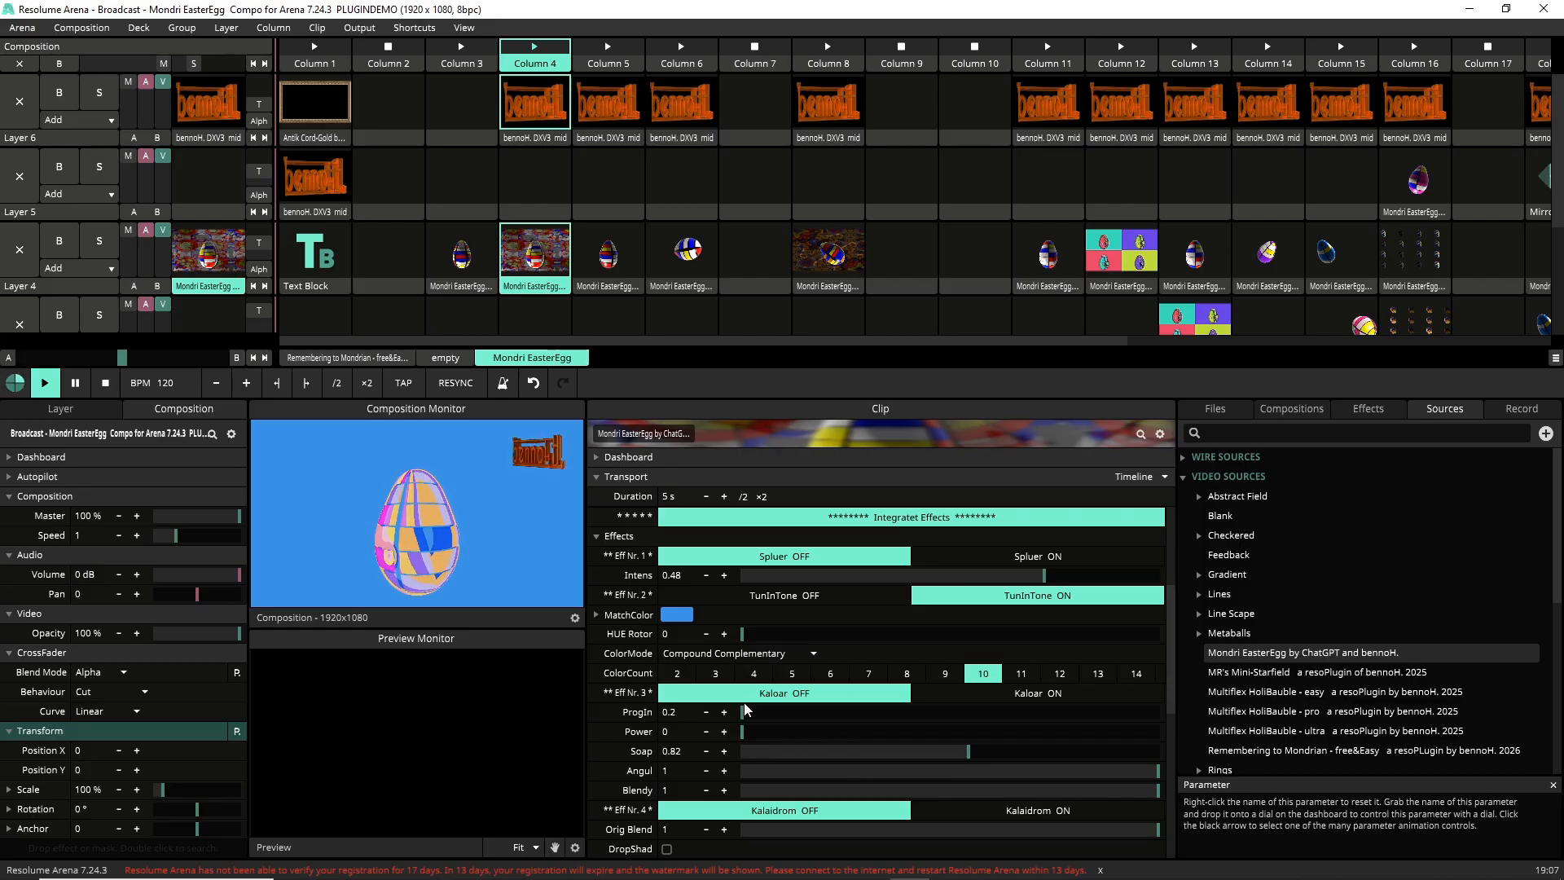
pyautogui.click(740, 656)
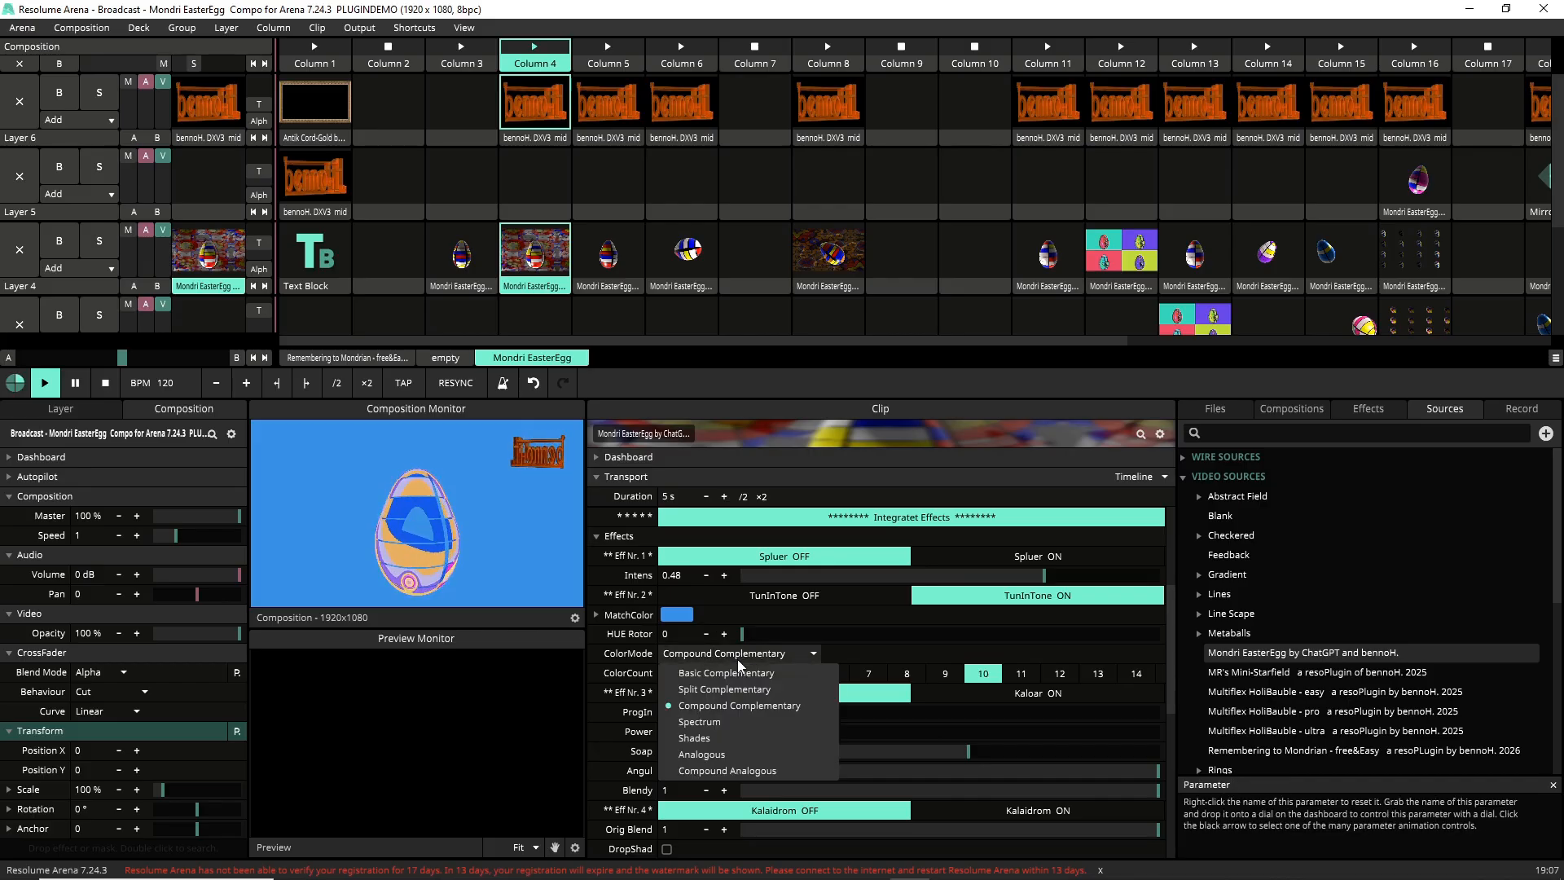
pyautogui.click(719, 737)
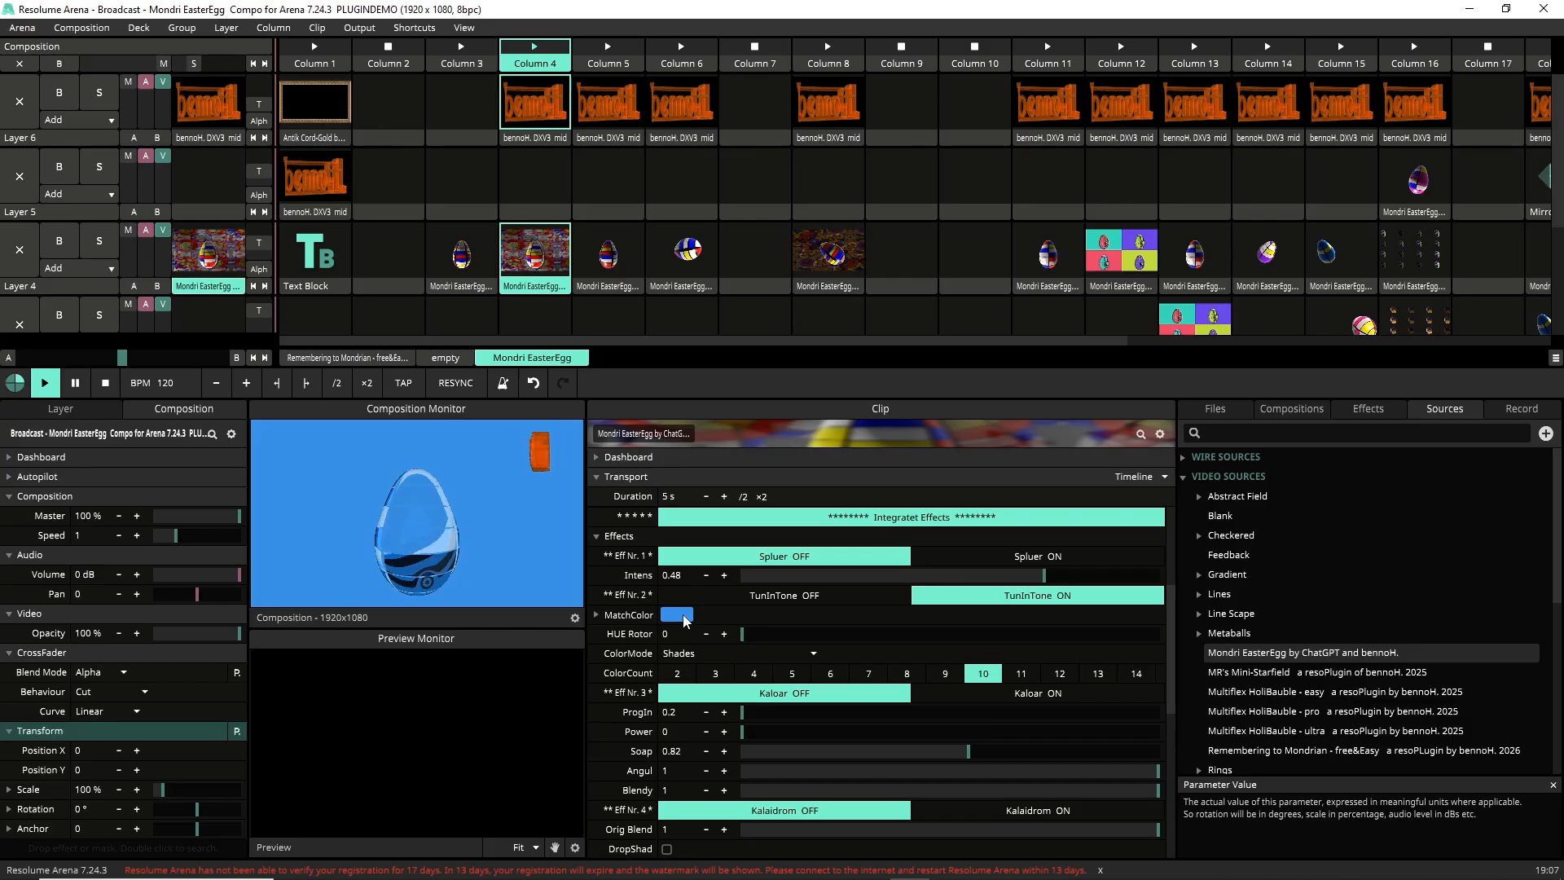
pyautogui.click(717, 654)
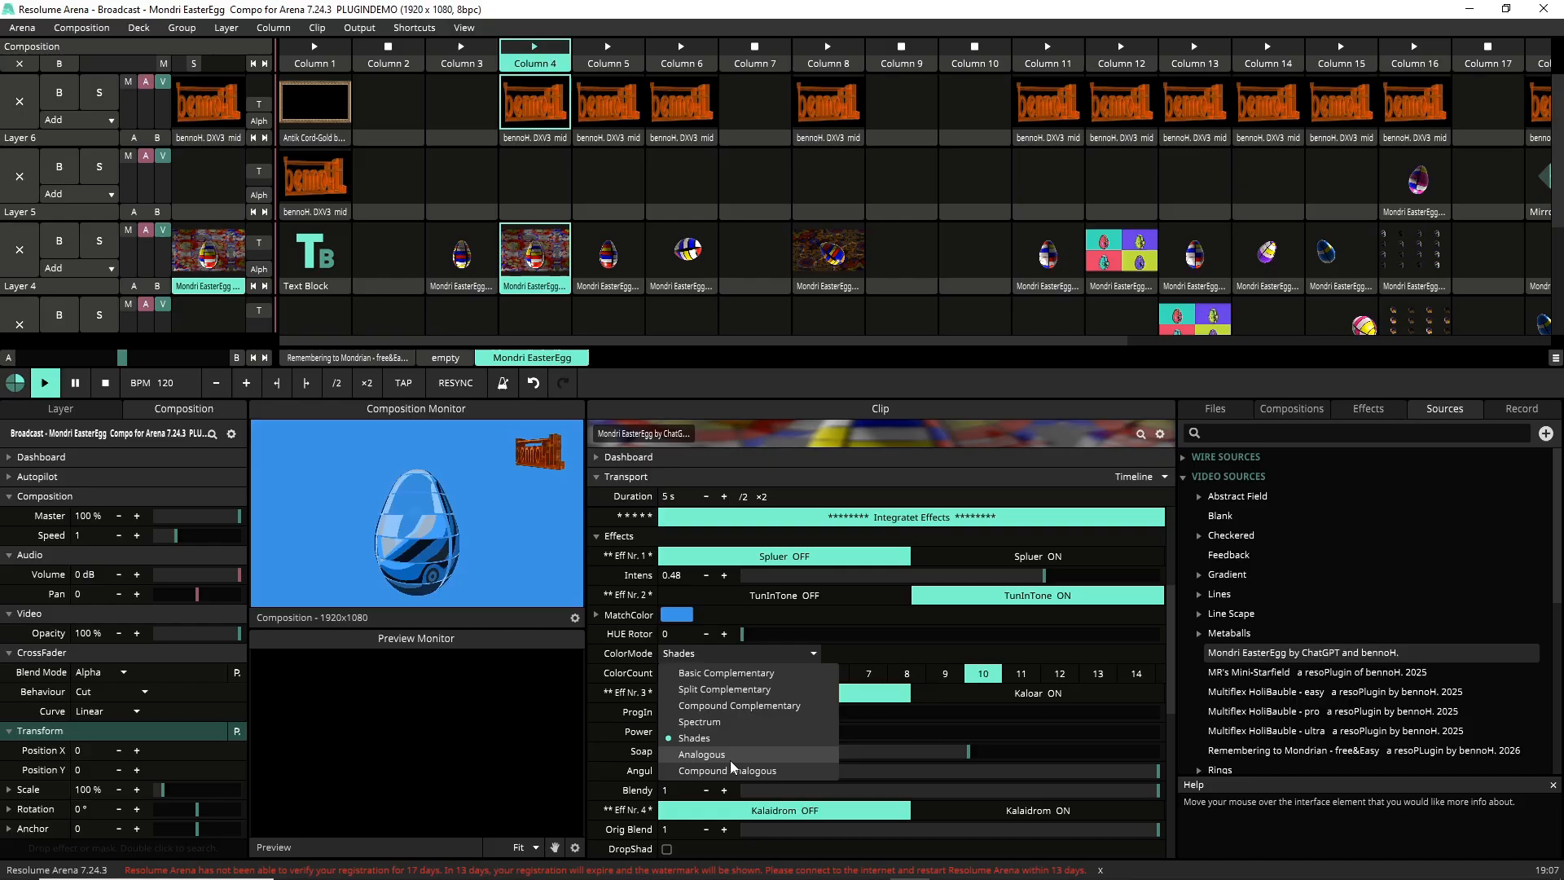
pyautogui.click(735, 698)
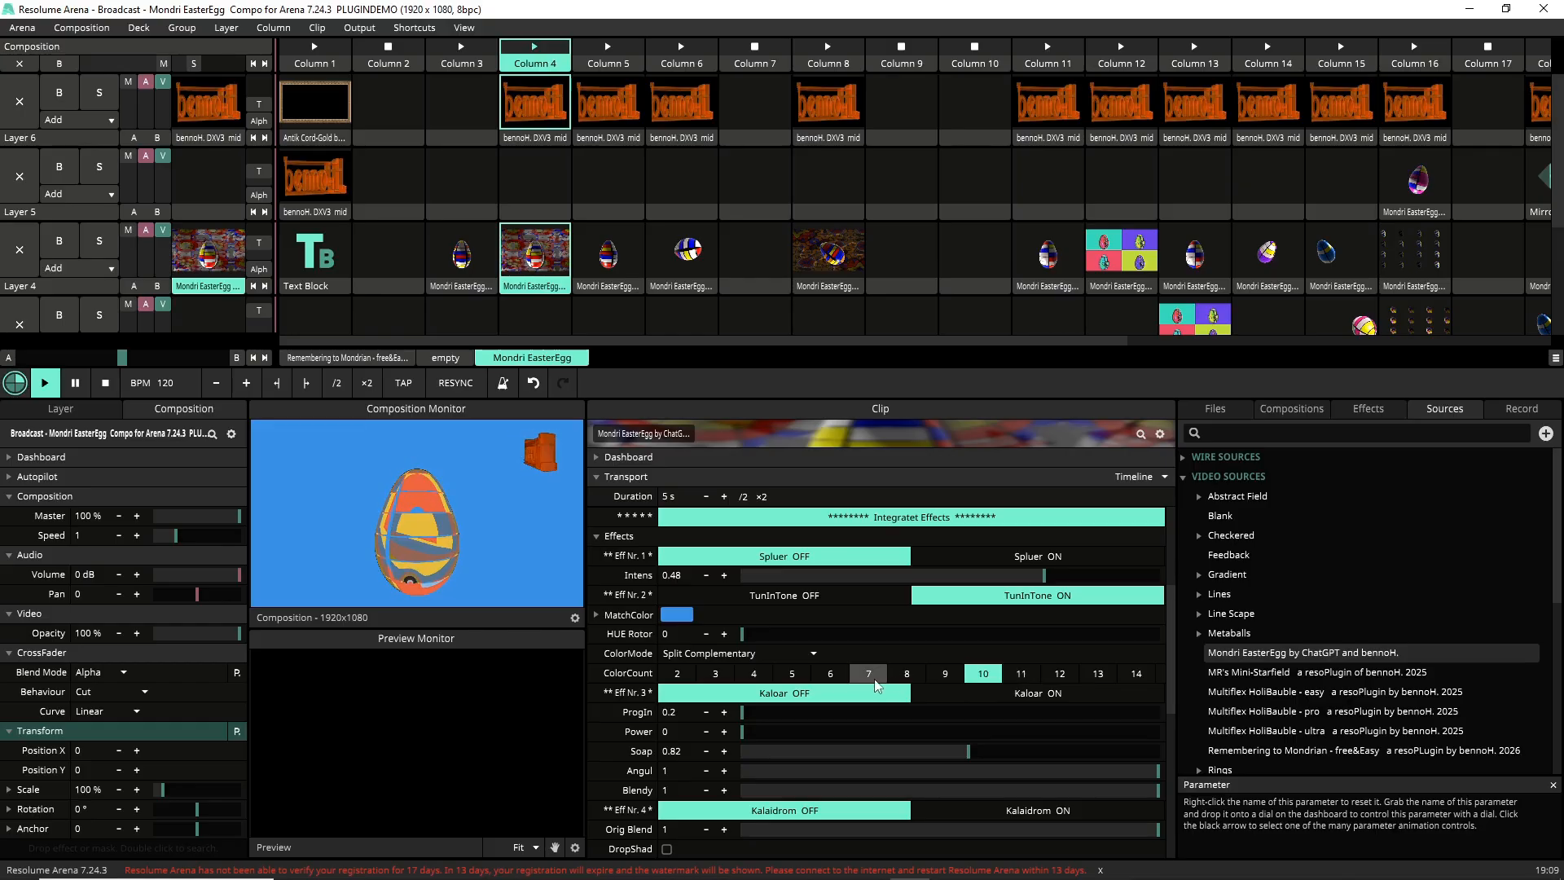
# Step: Try lower ColorCount values such as 2 and 3 for the TunInTone effect and settle on 6
pyautogui.click(830, 673)
pyautogui.click(748, 674)
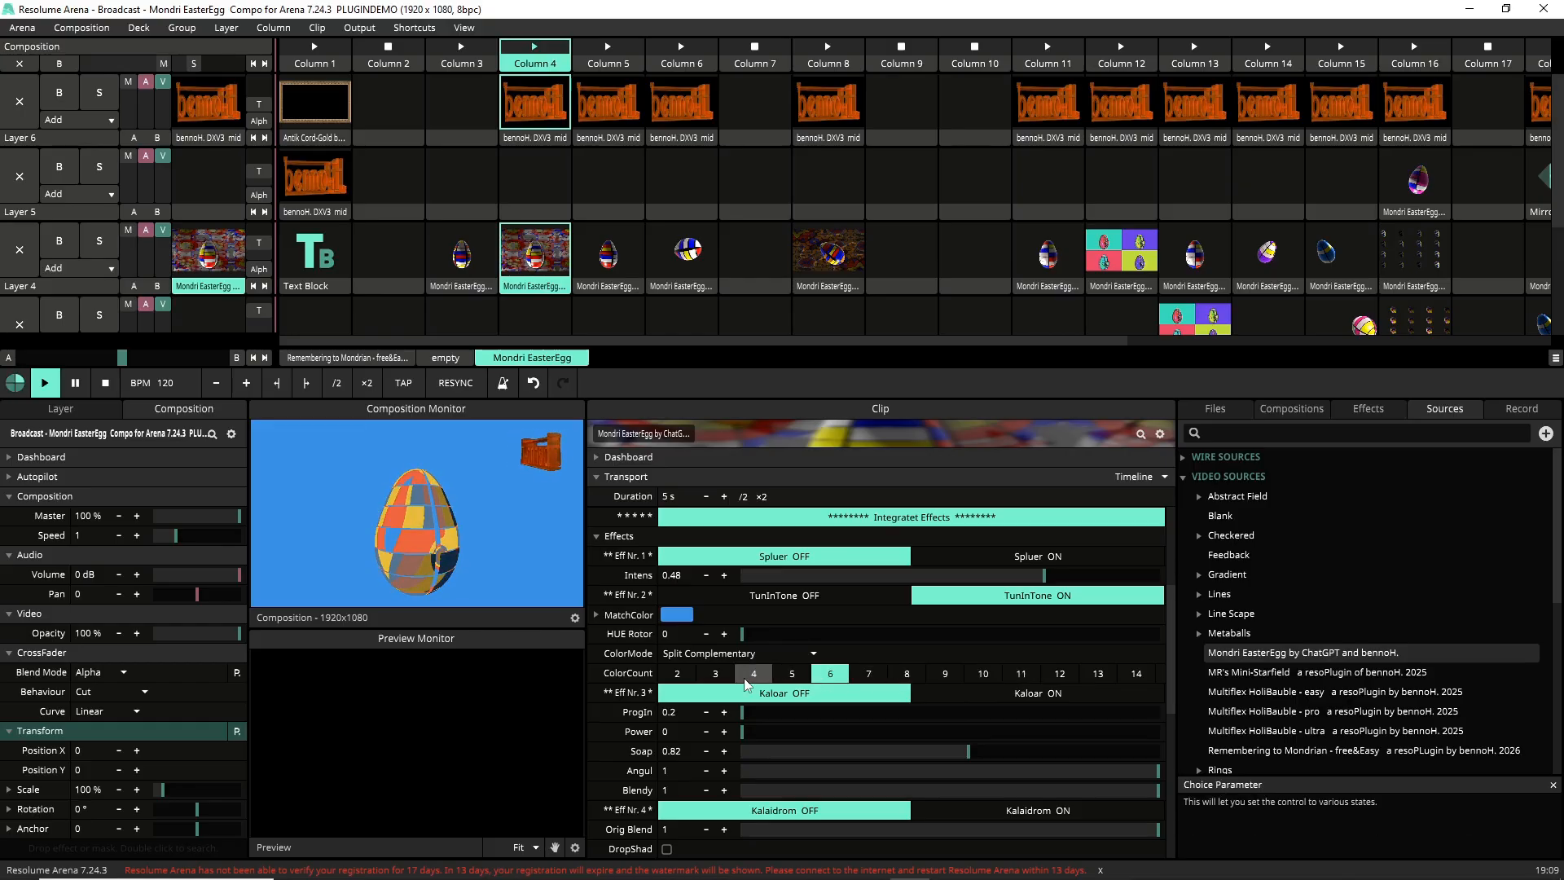
pyautogui.click(677, 673)
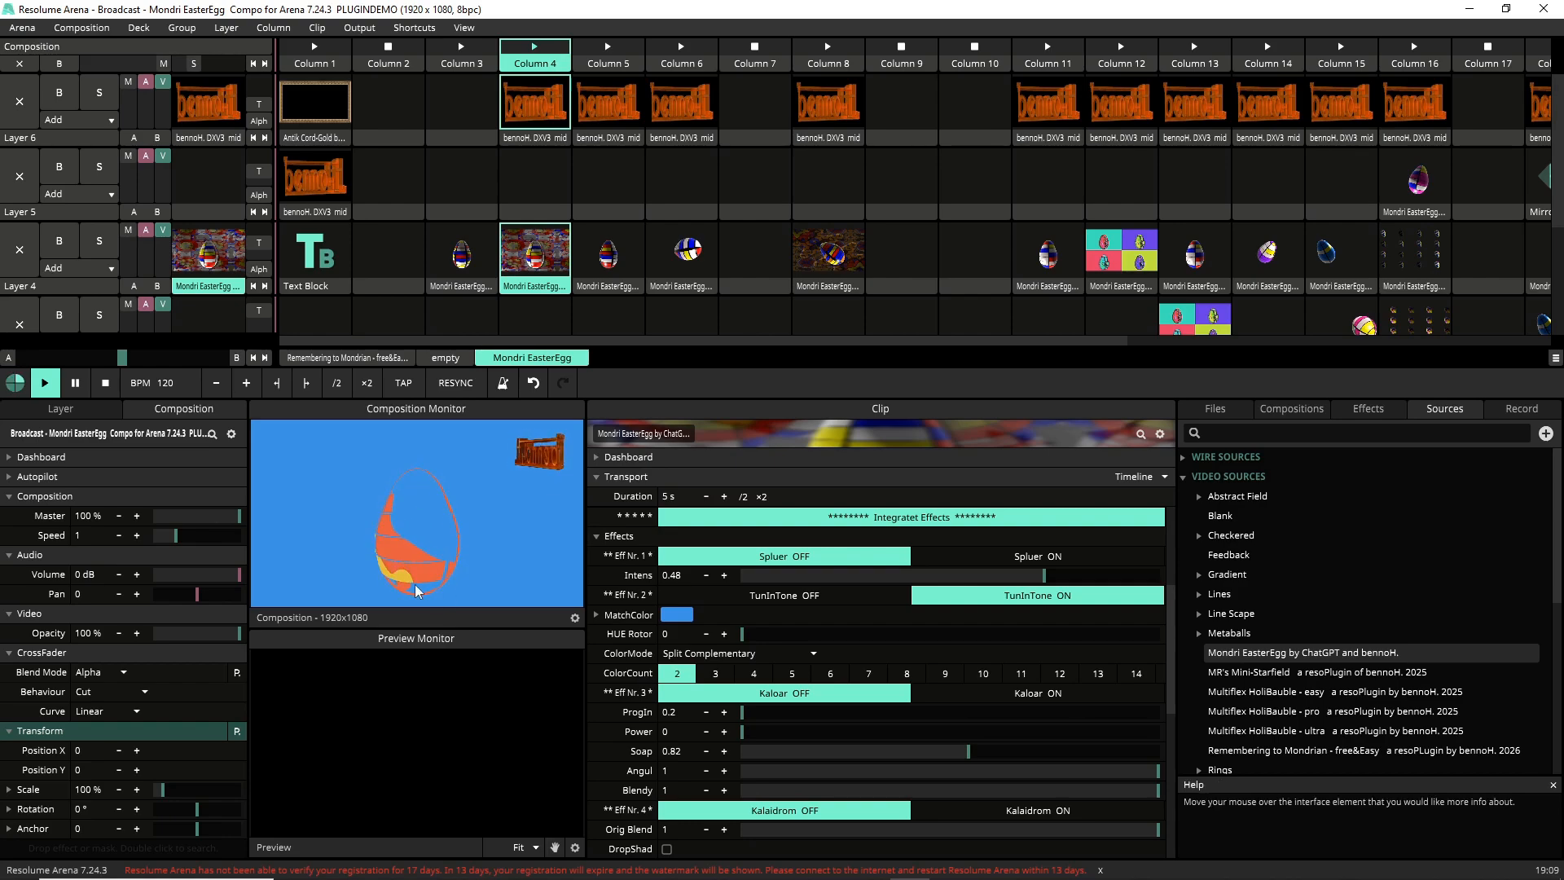
pyautogui.click(716, 674)
pyautogui.click(754, 674)
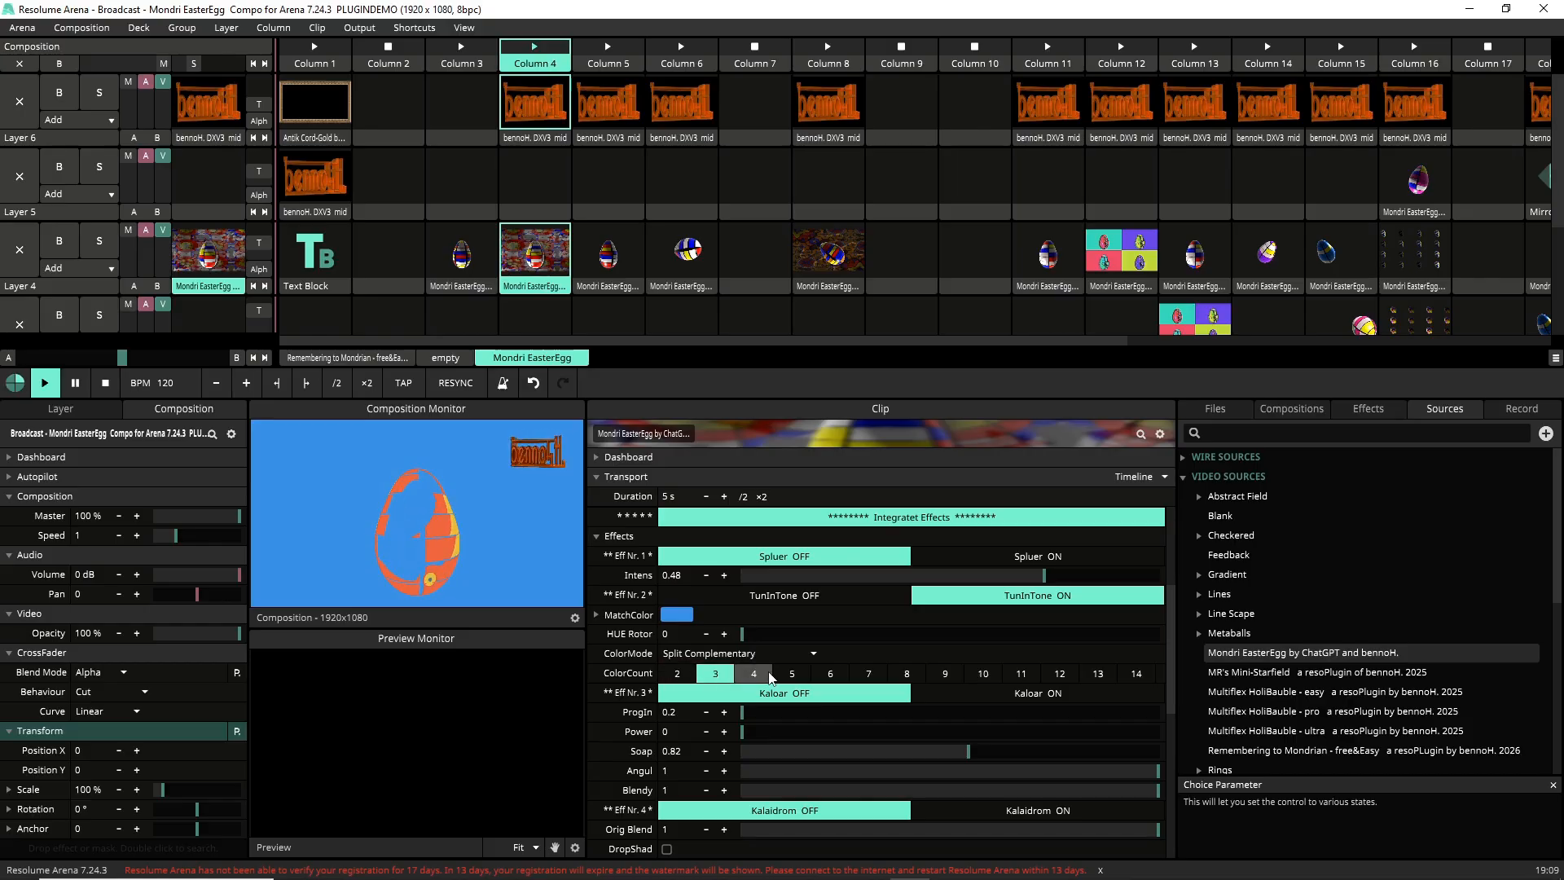
# Step: Try the Basic Complementary ColorMode, choose Compound Complementary instead and switch the TunInTone effect off
pyautogui.click(779, 652)
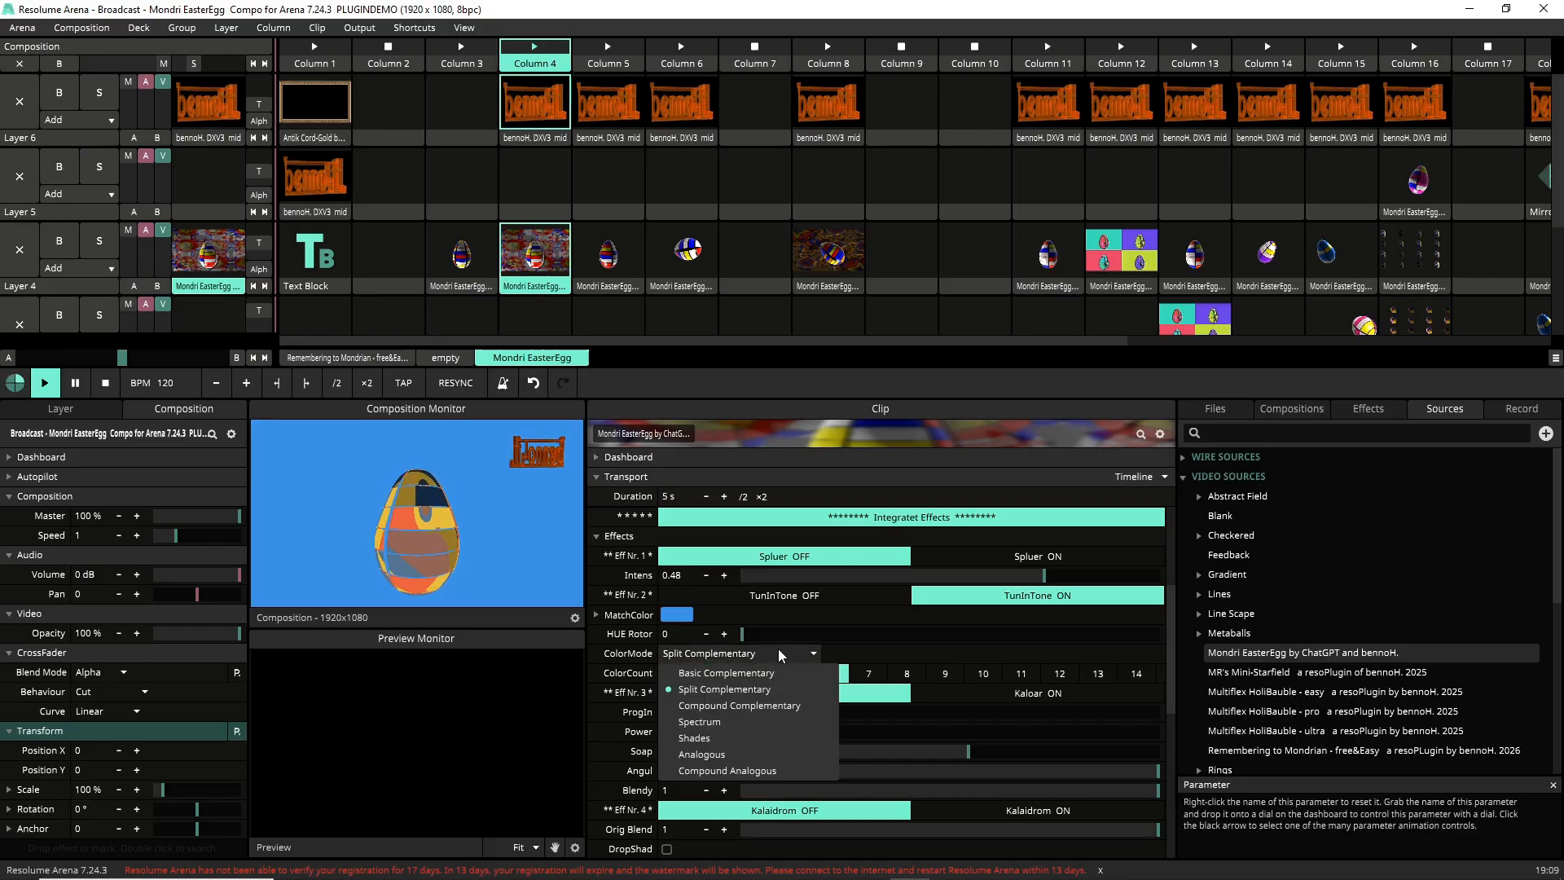
pyautogui.click(742, 676)
pyautogui.click(743, 655)
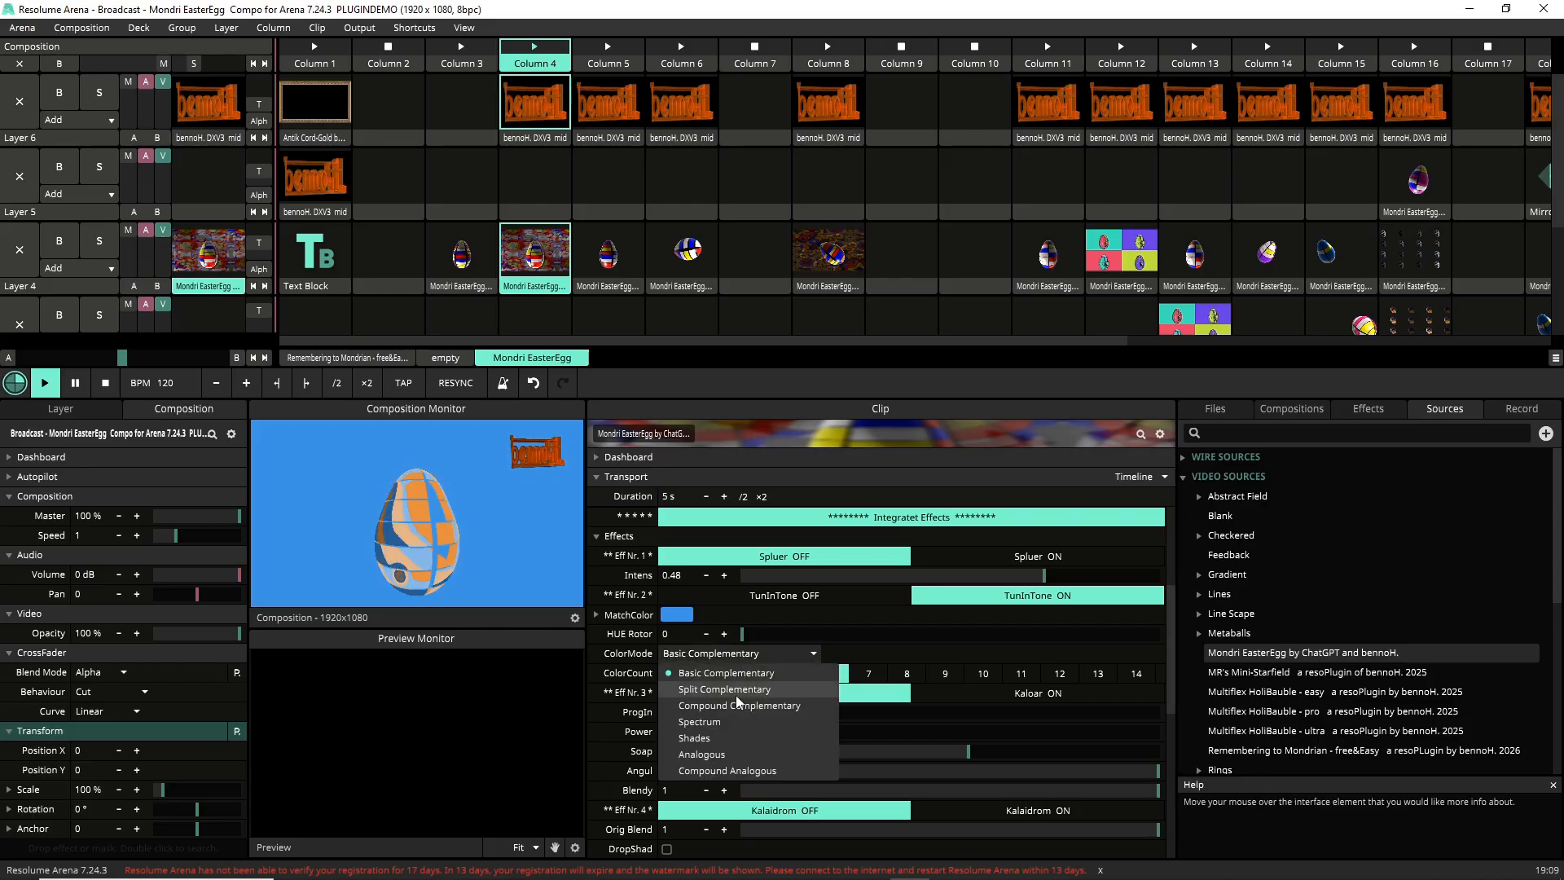
pyautogui.click(737, 709)
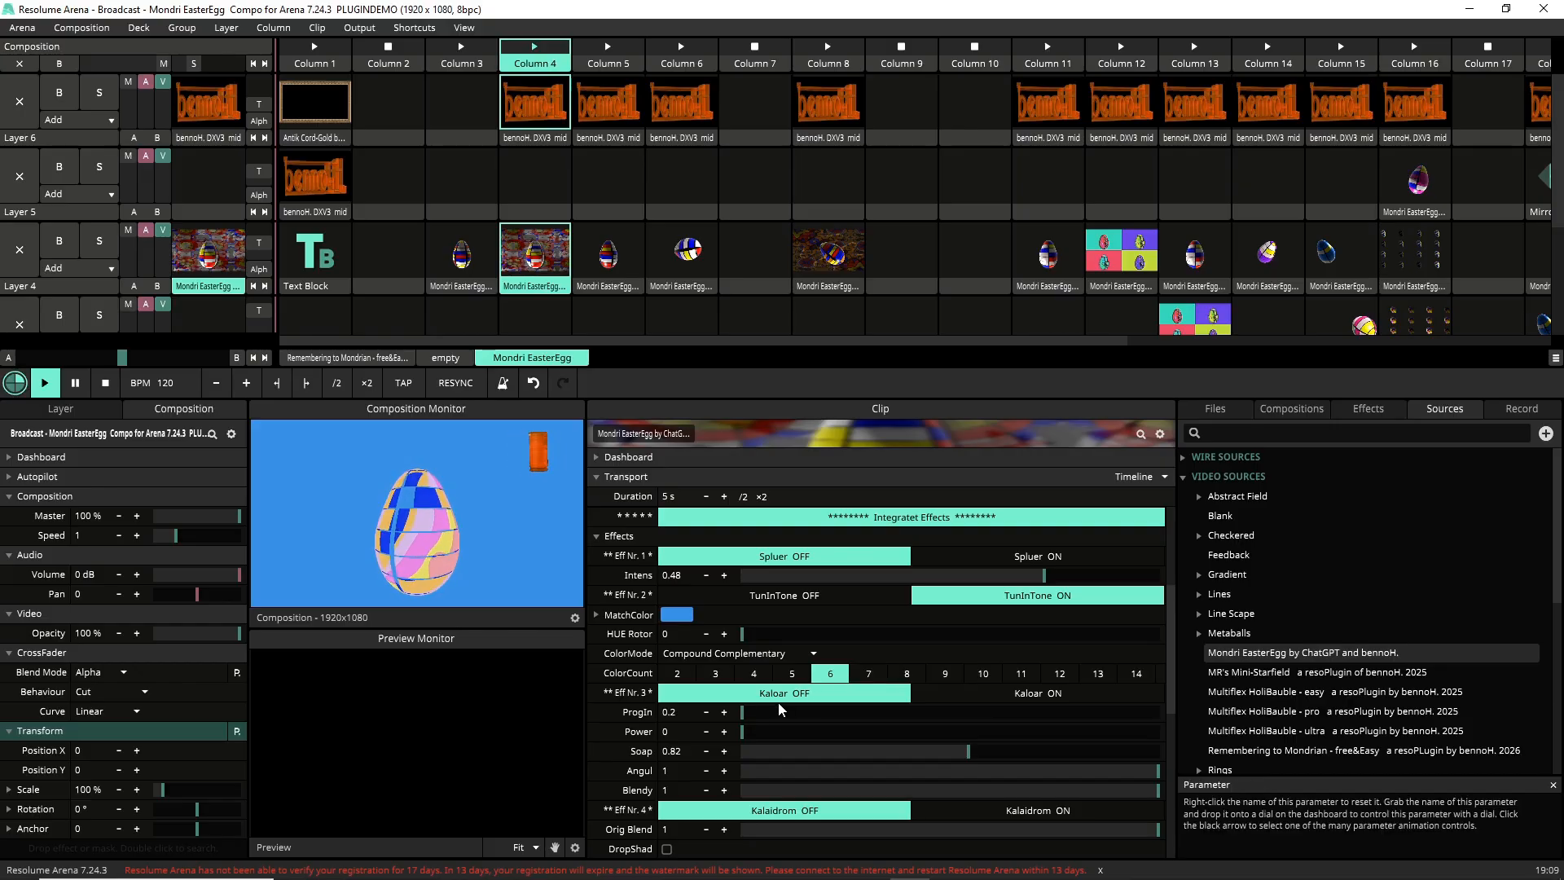
pyautogui.moveTo(746, 717); pyautogui.dragTo(700, 756)
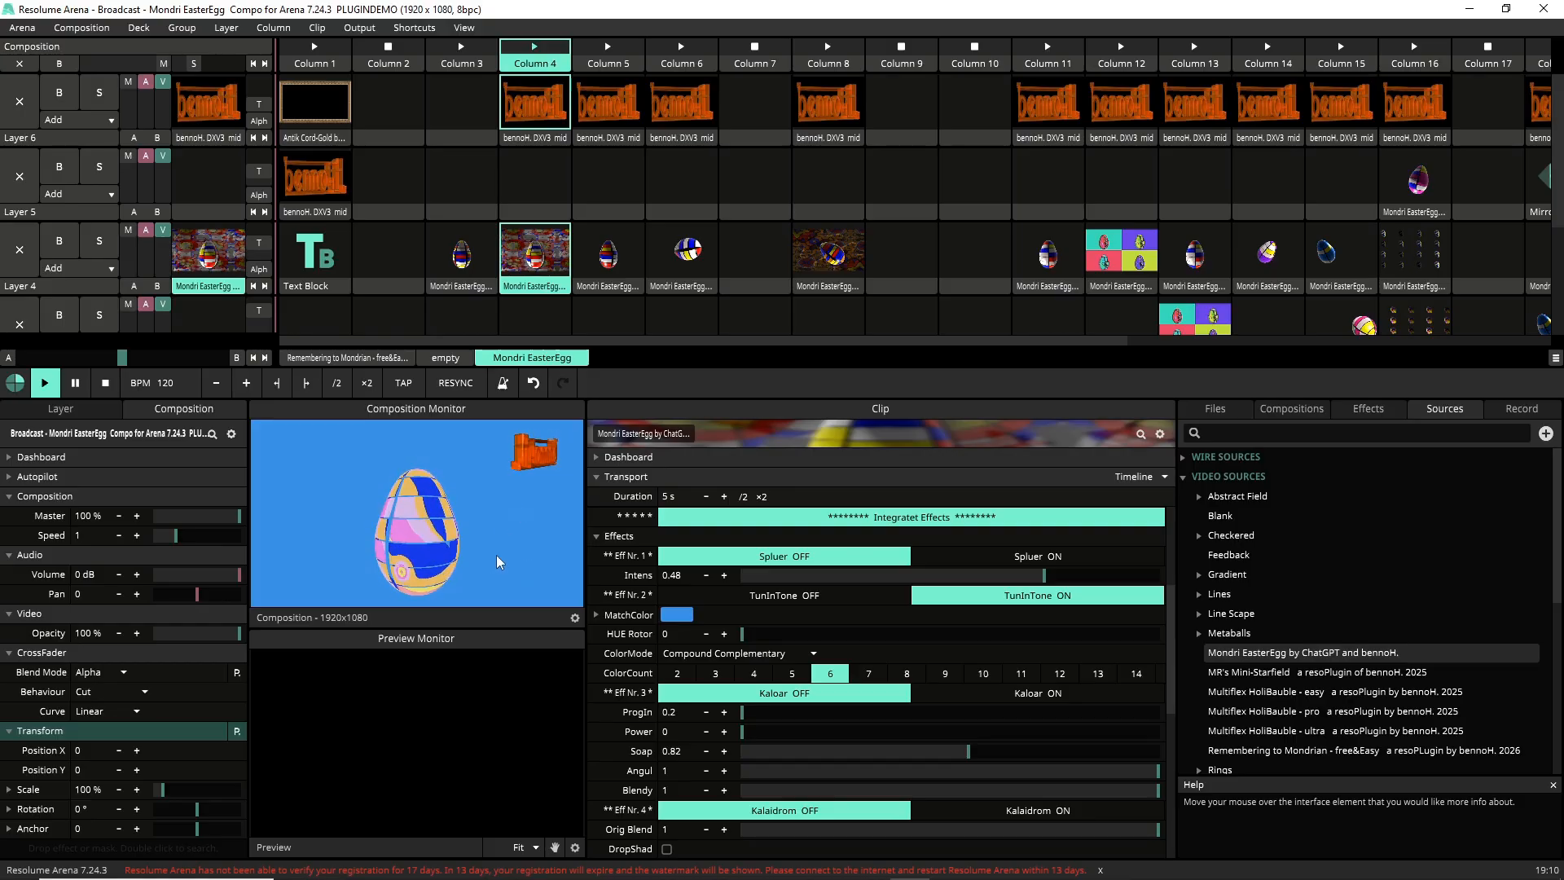
pyautogui.click(799, 597)
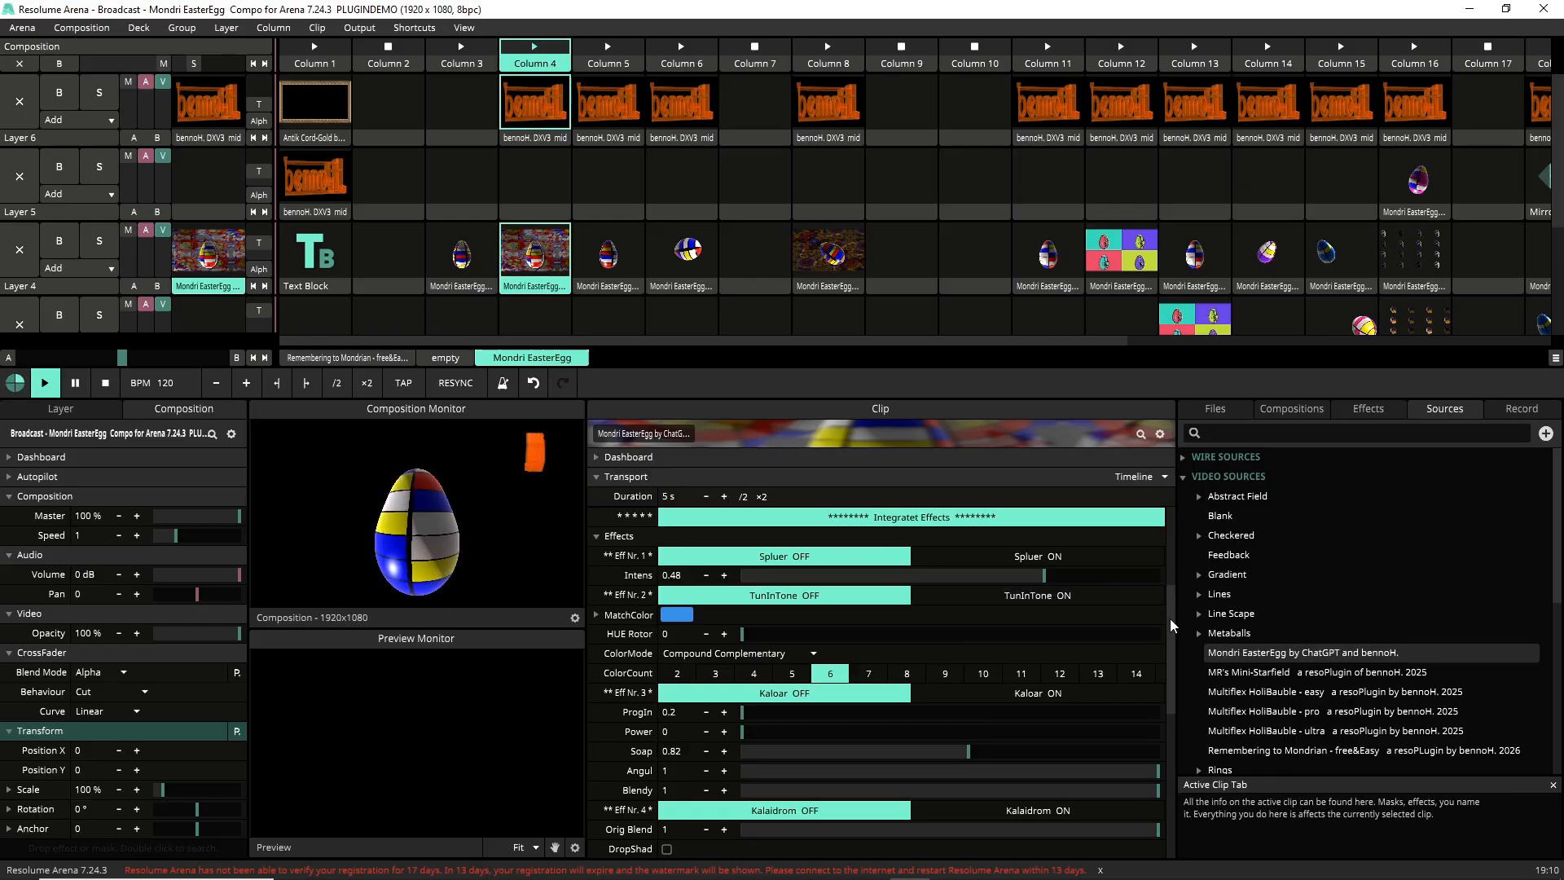
# Step: Try the Kalaidrom effect on the egg clip, switch it off again and turn on the Kaloar effect
pyautogui.moveTo(1170, 618); pyautogui.dragTo(1167, 662)
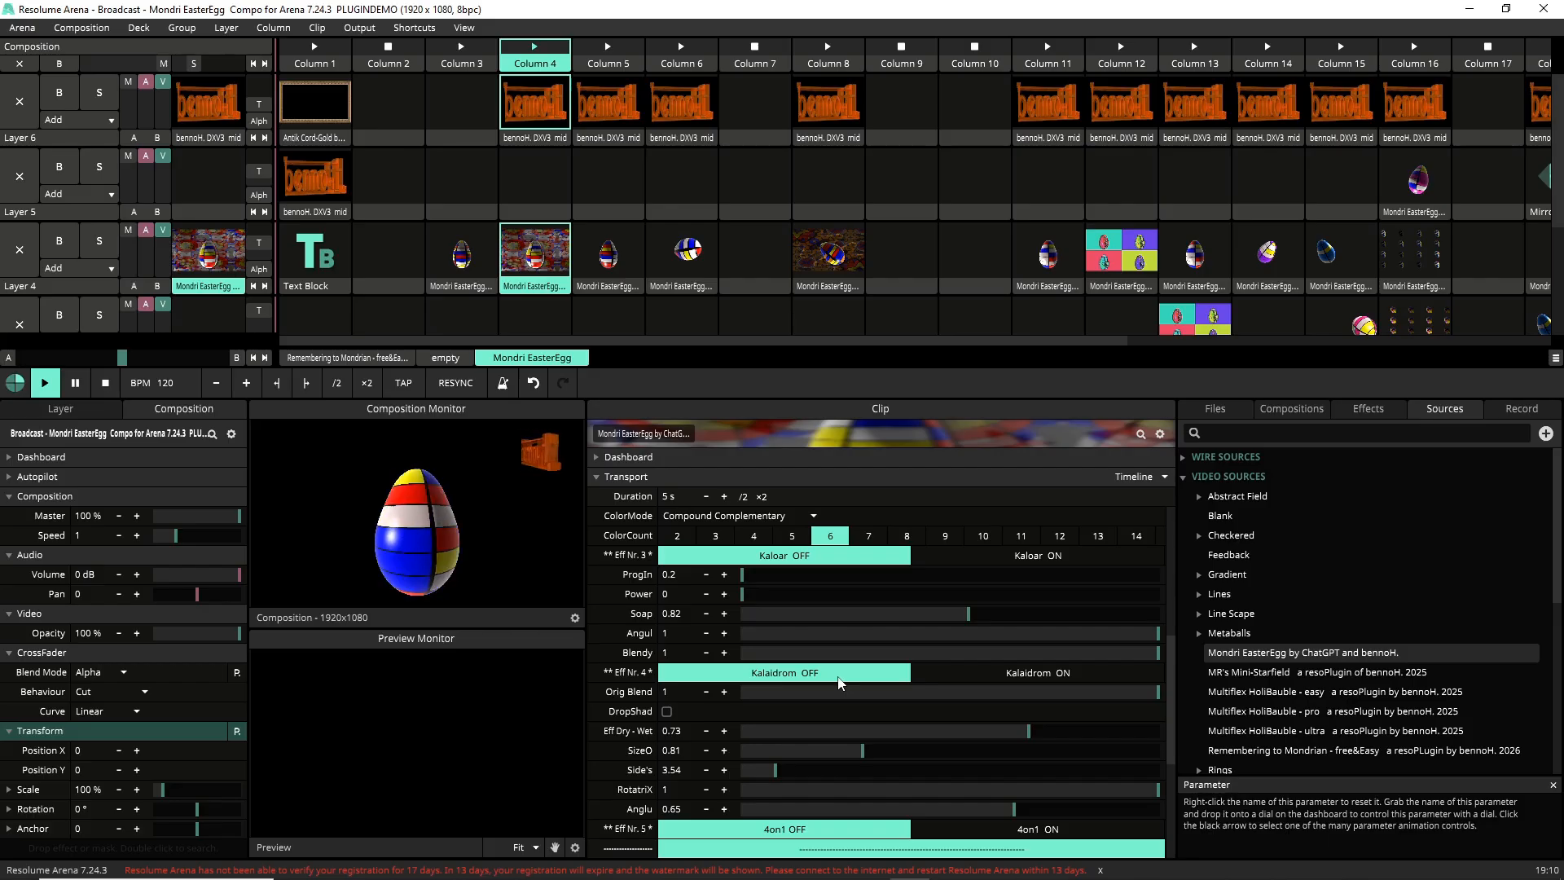
pyautogui.click(963, 676)
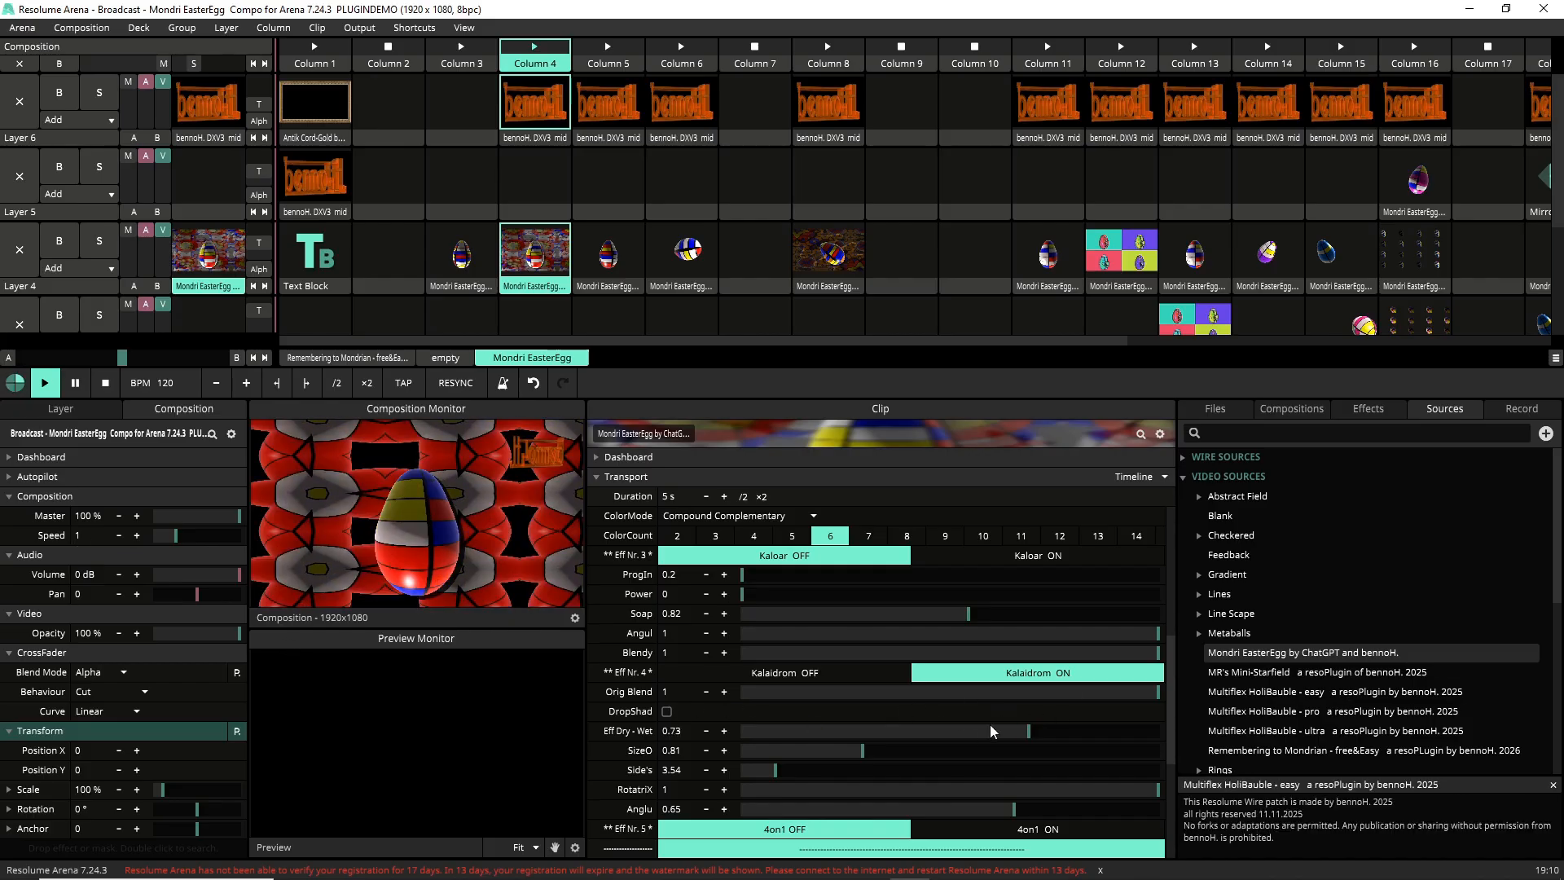
pyautogui.click(842, 679)
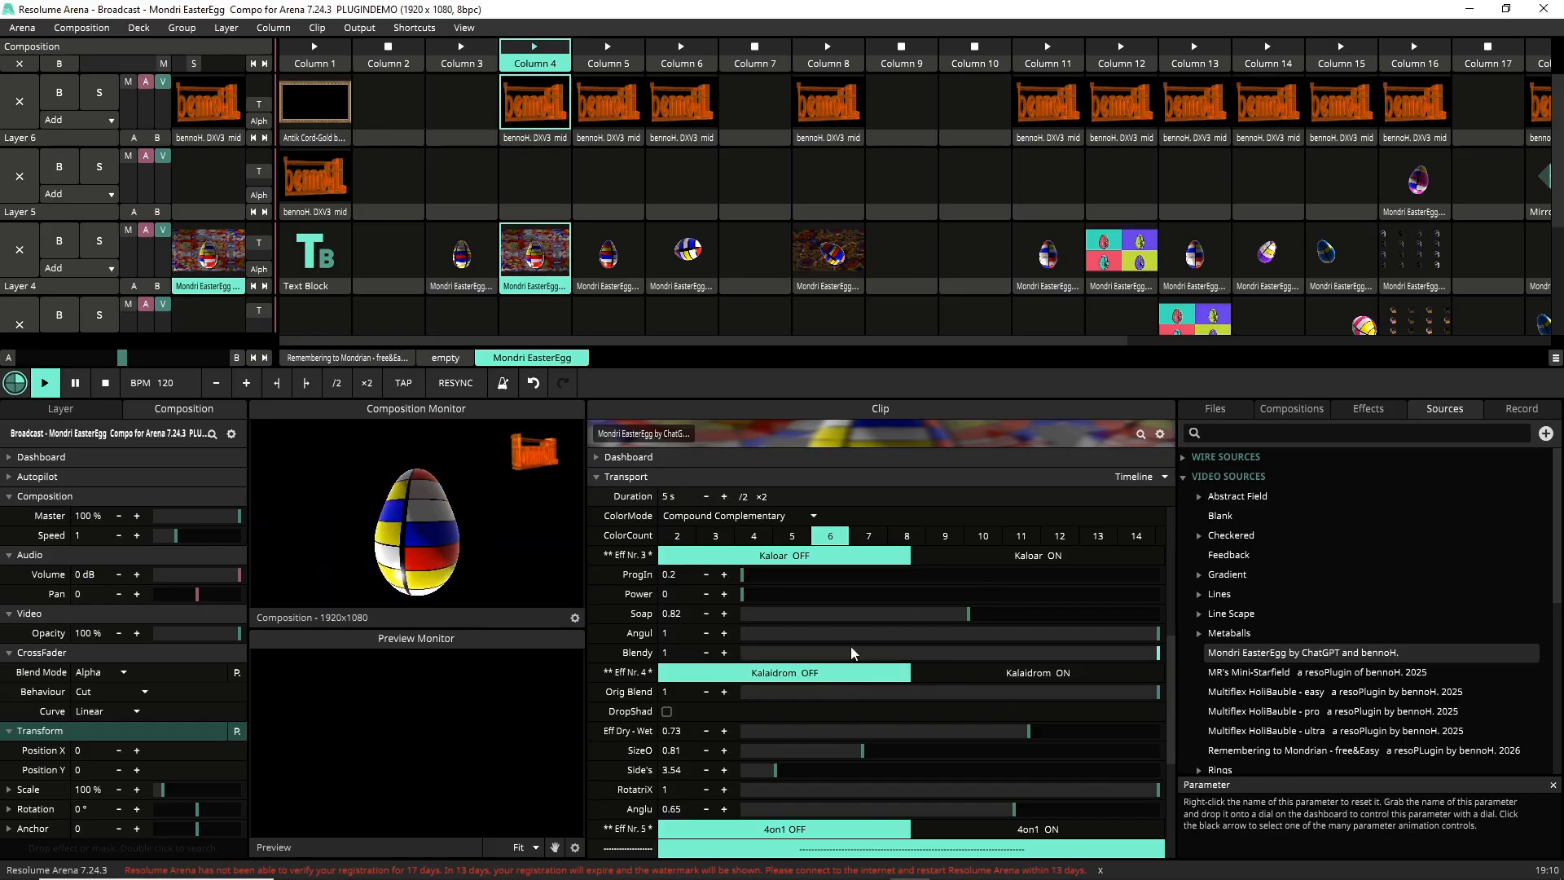
pyautogui.click(1007, 555)
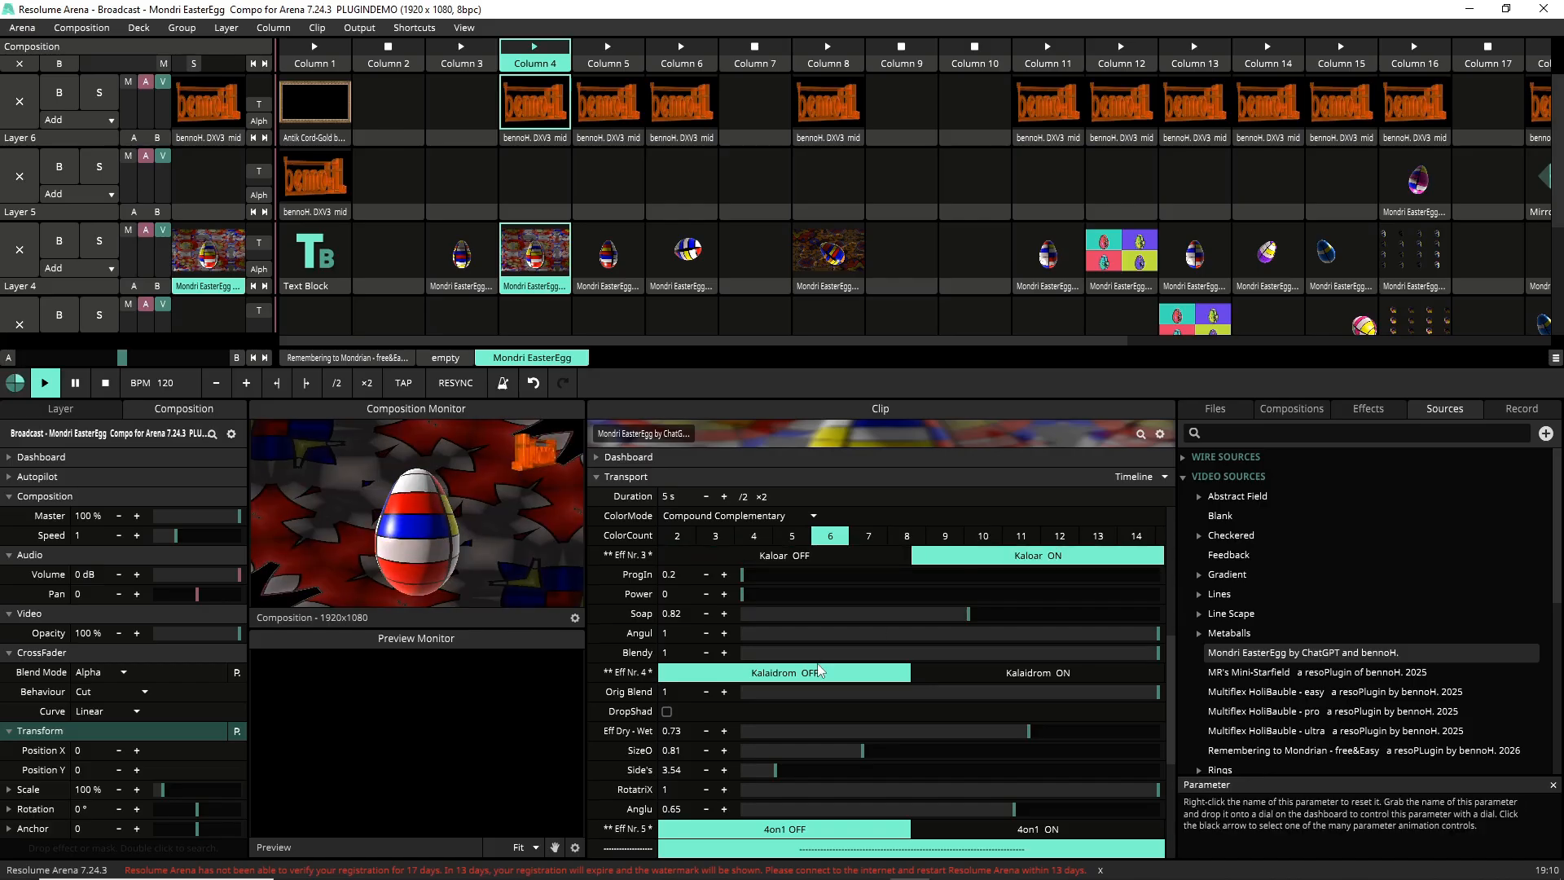